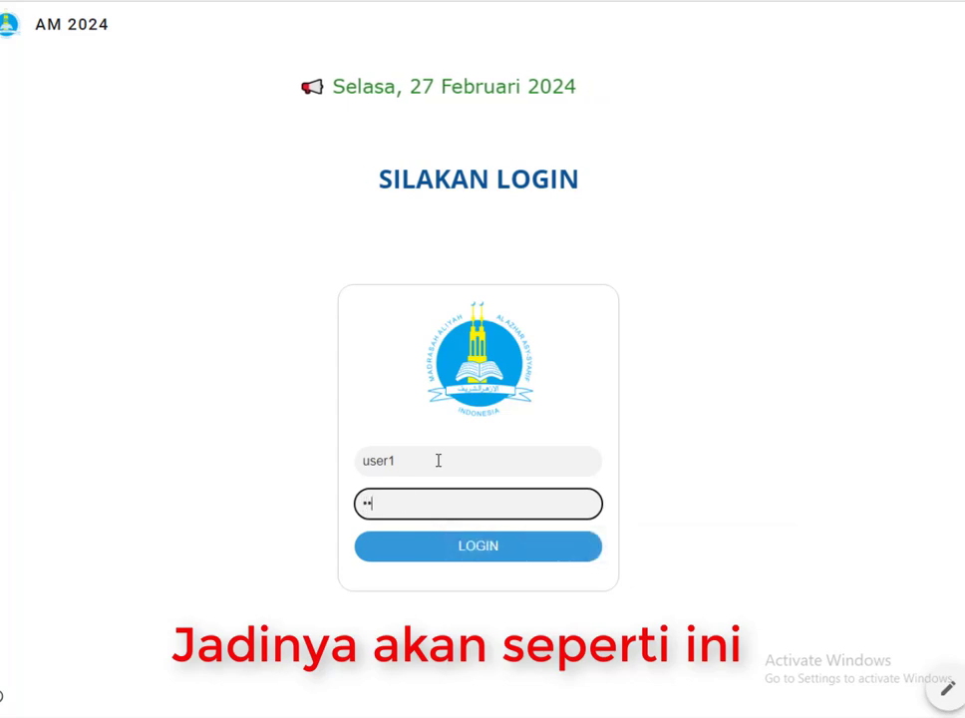
- Log in to the finished AM 2024 site and open its IPS page
left_click(473, 548)
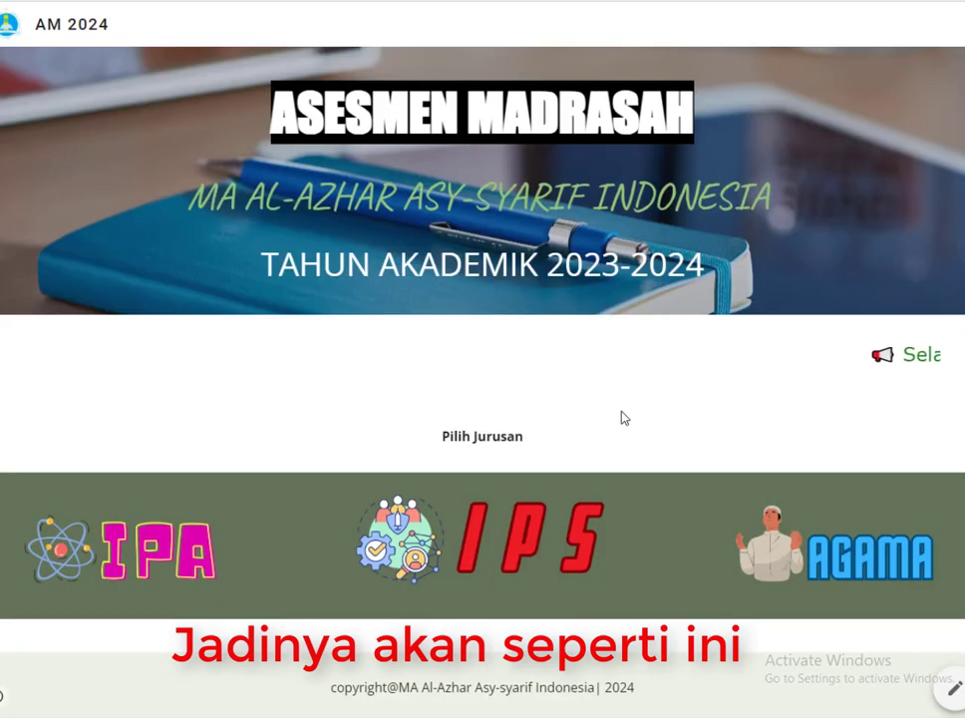
left_click(517, 546)
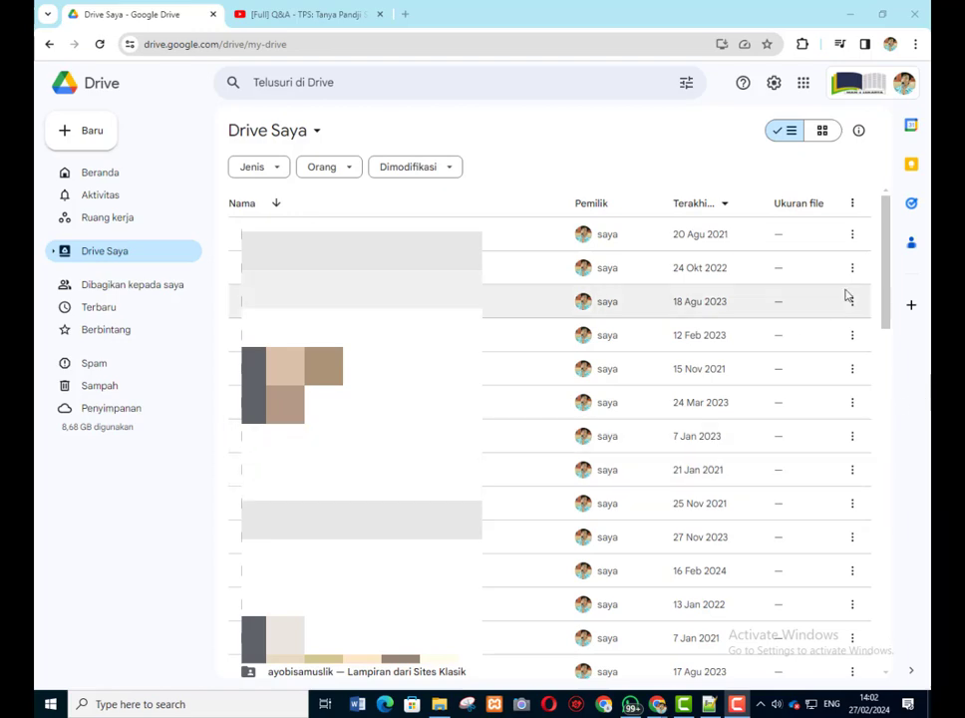
- Launch Google Sites in a new tab from Drive's Google apps grid
left_click(803, 83)
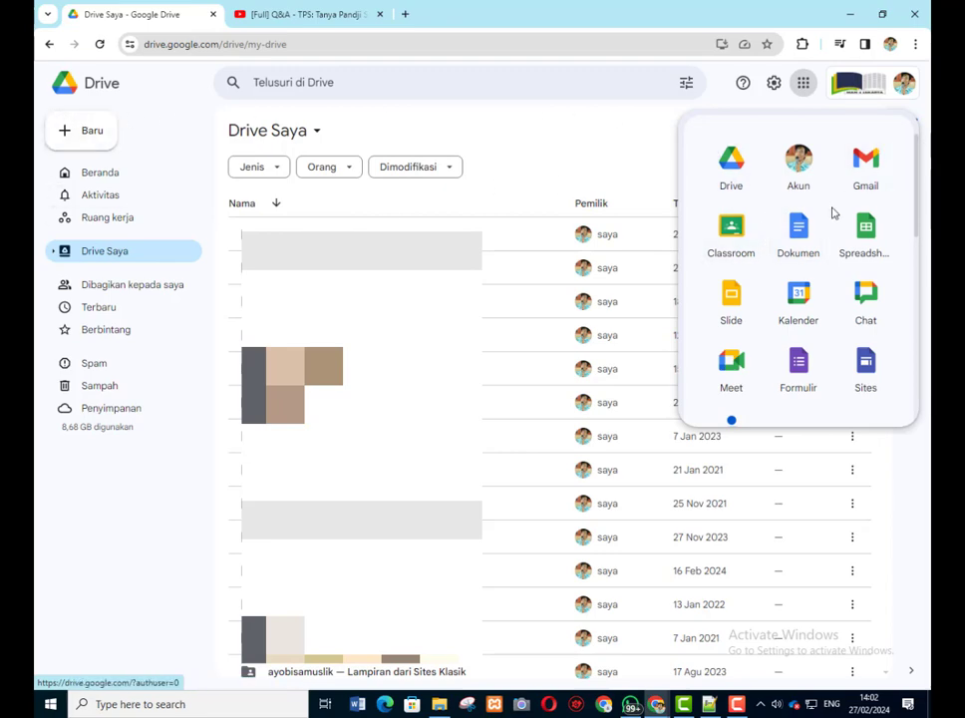
left_click(865, 365)
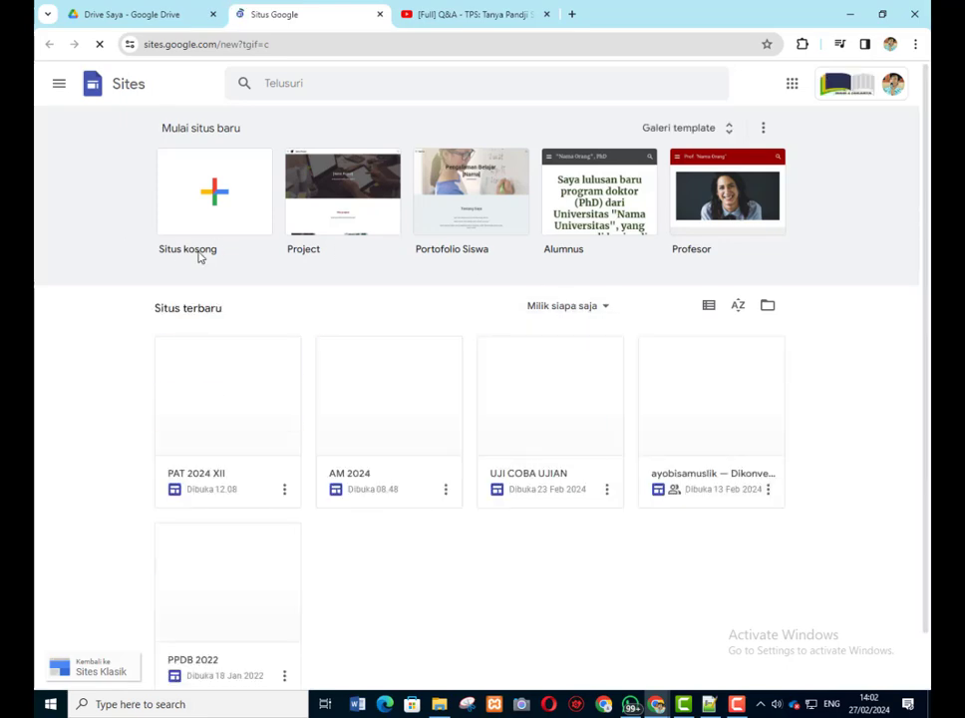
- Create a blank site and replace its placeholder header title with LOGIN
left_click(217, 200)
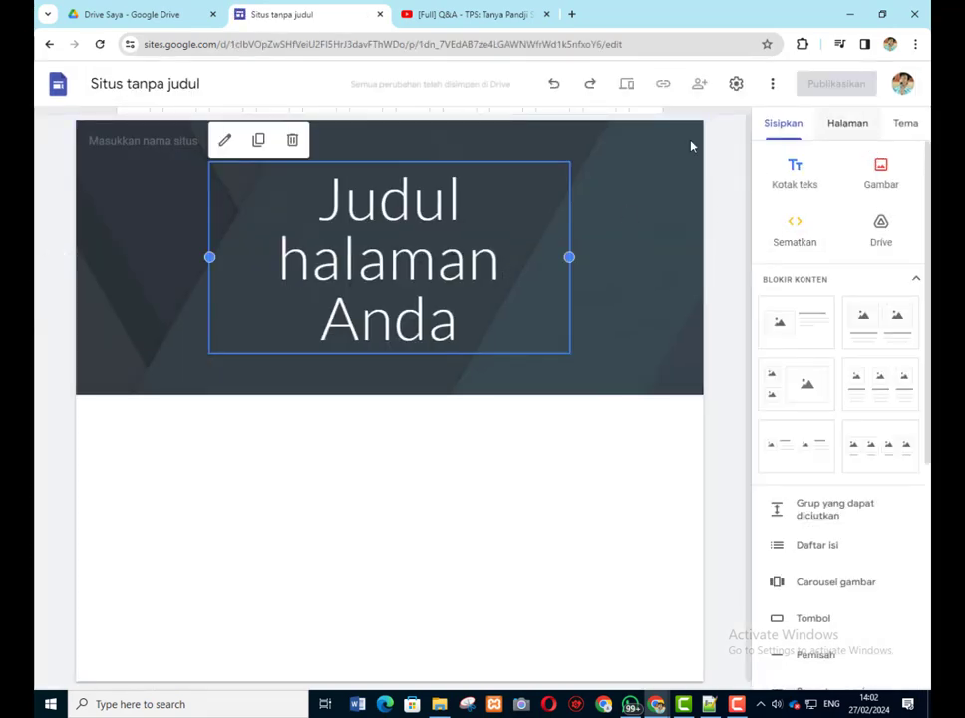
left_click(853, 131)
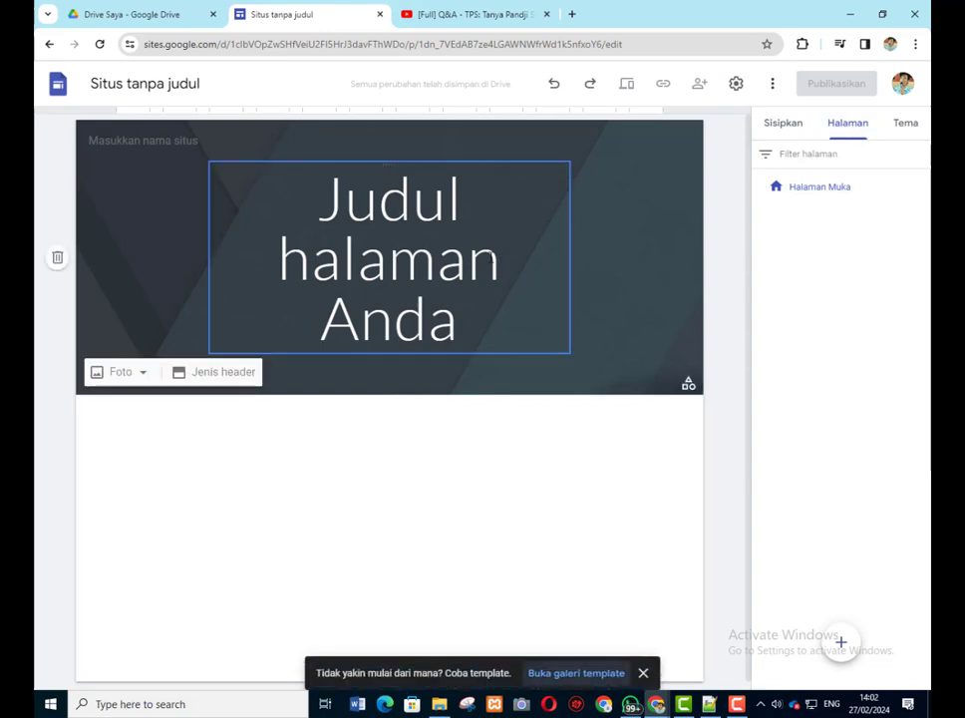
left_click(495, 261)
left_click_drag(459, 324, 244, 170)
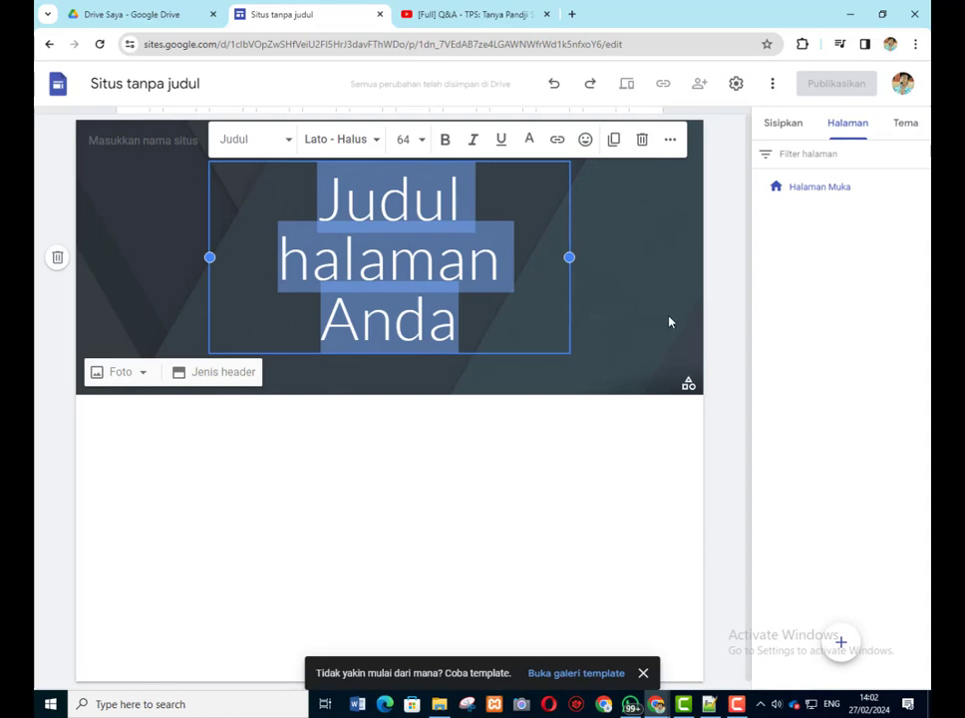
type("LG")
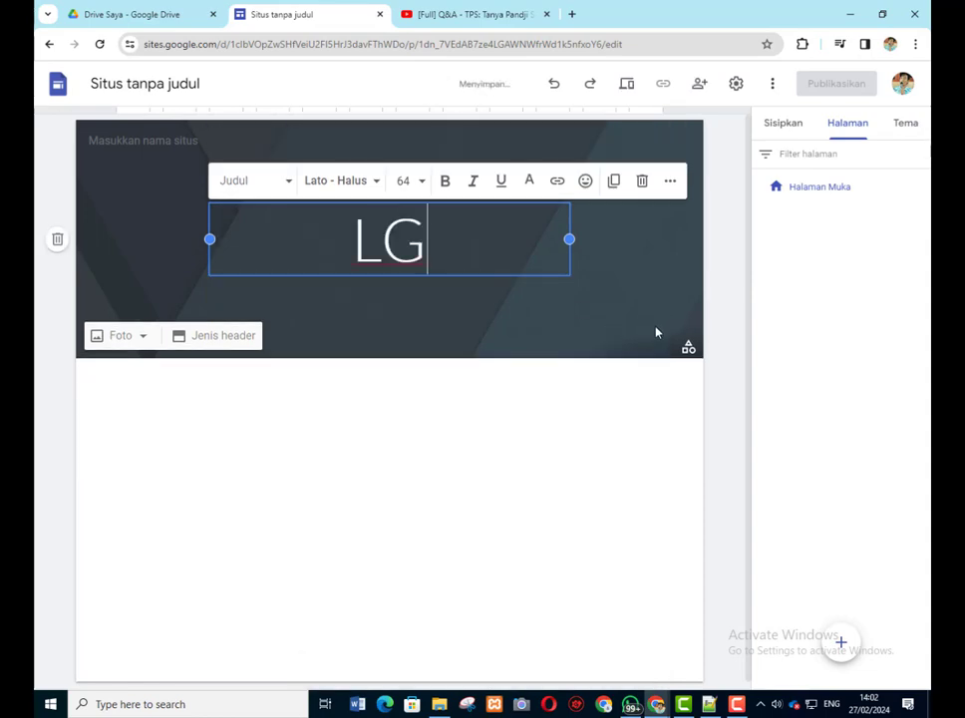
key("BackSpace")
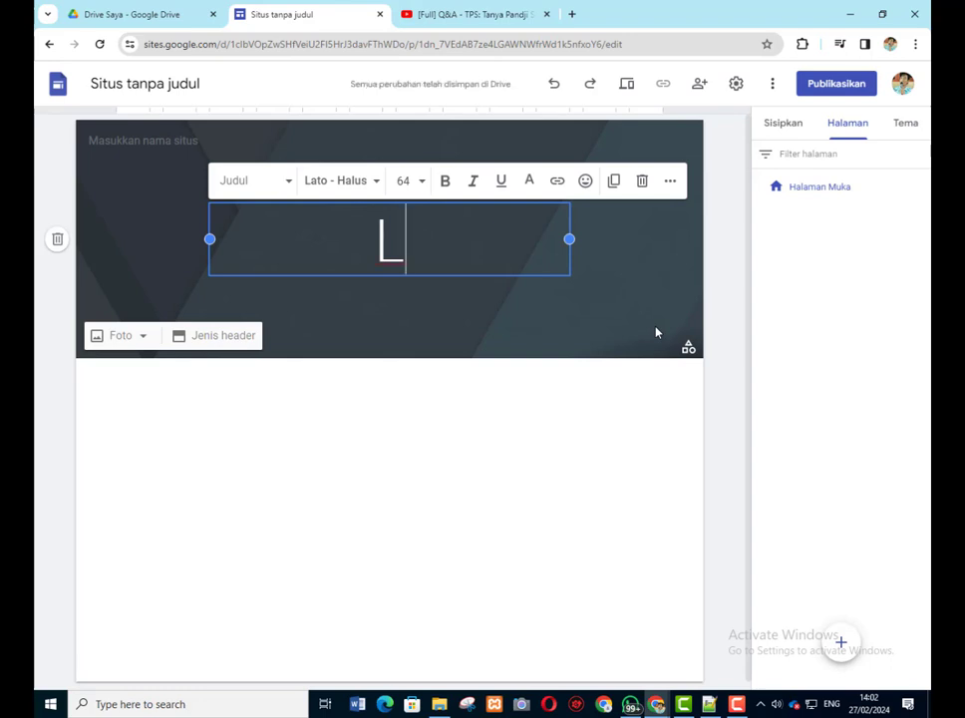
type("OGIN")
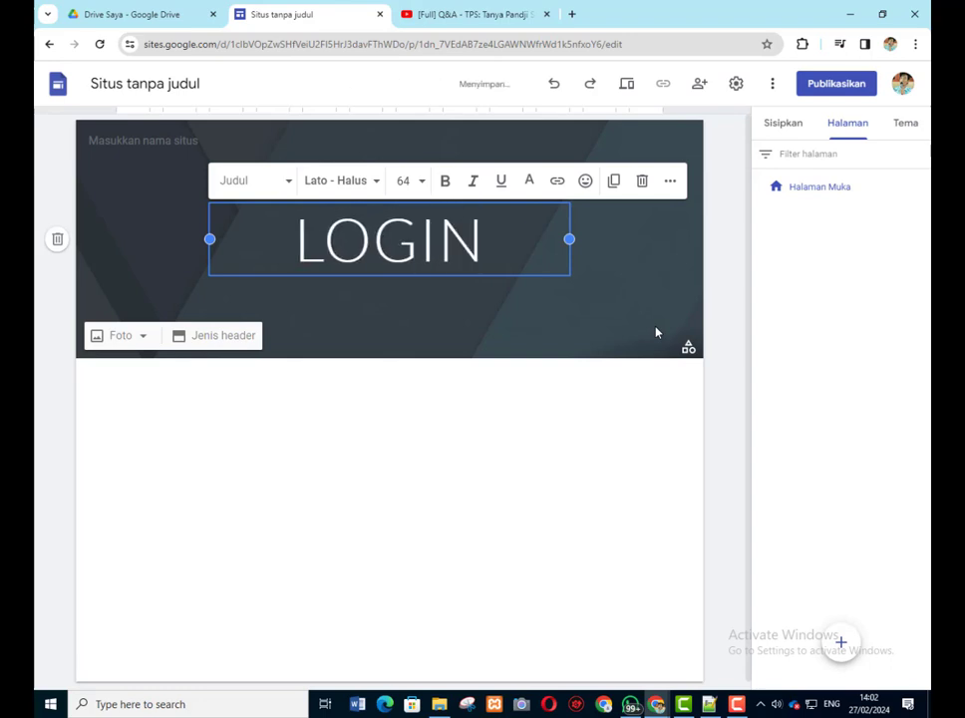
left_click(614, 459)
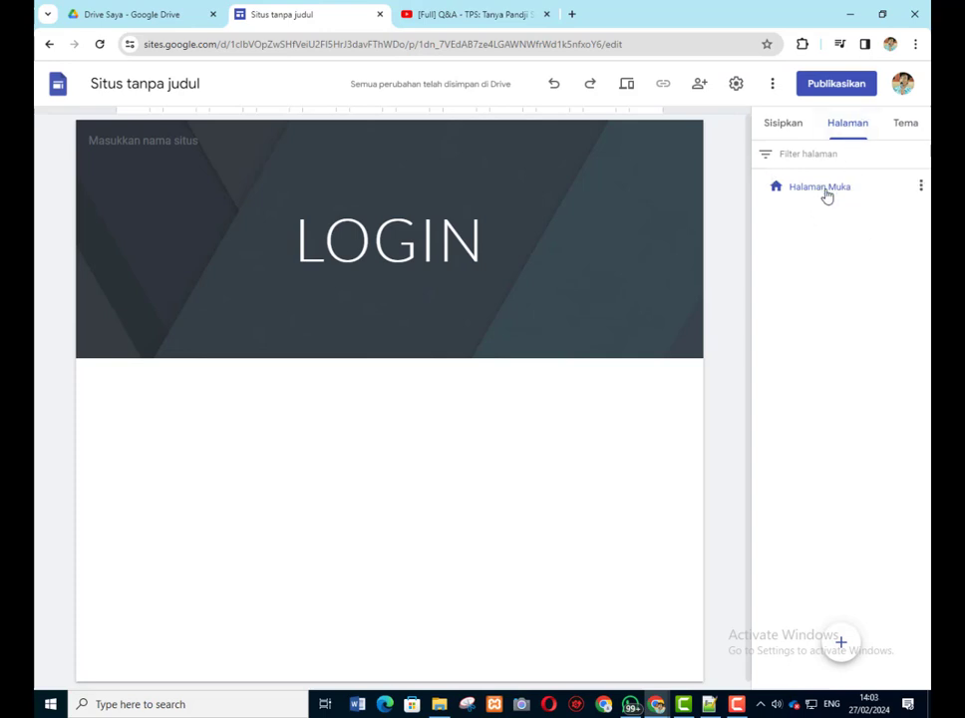
- Add a subpage named HOME under Halaman Muka, then go back to the LOGIN page
left_click(922, 189)
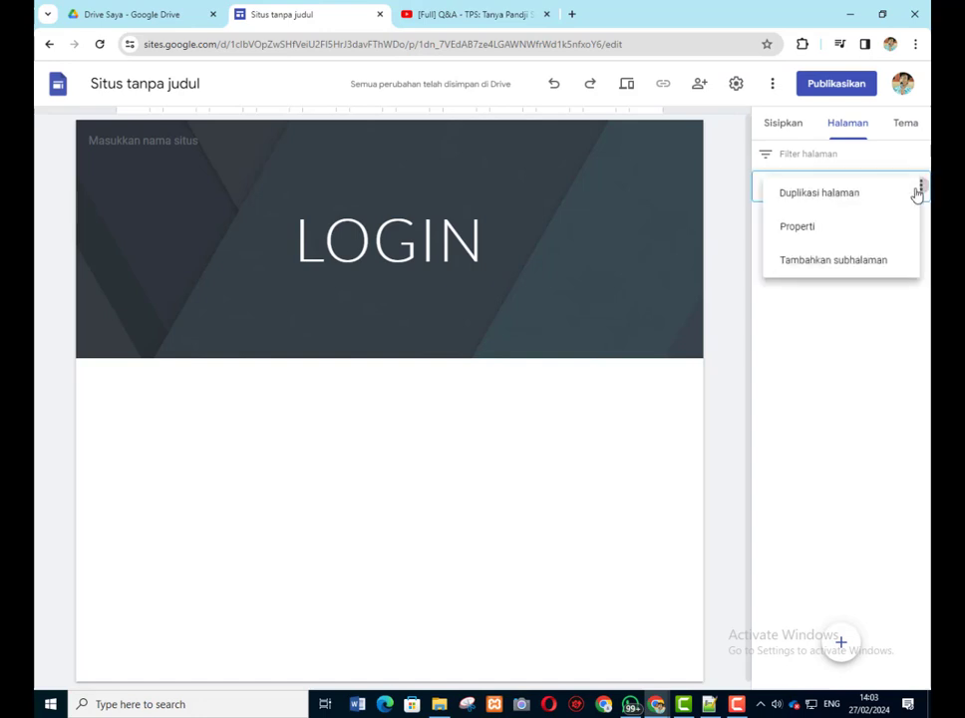
left_click(820, 263)
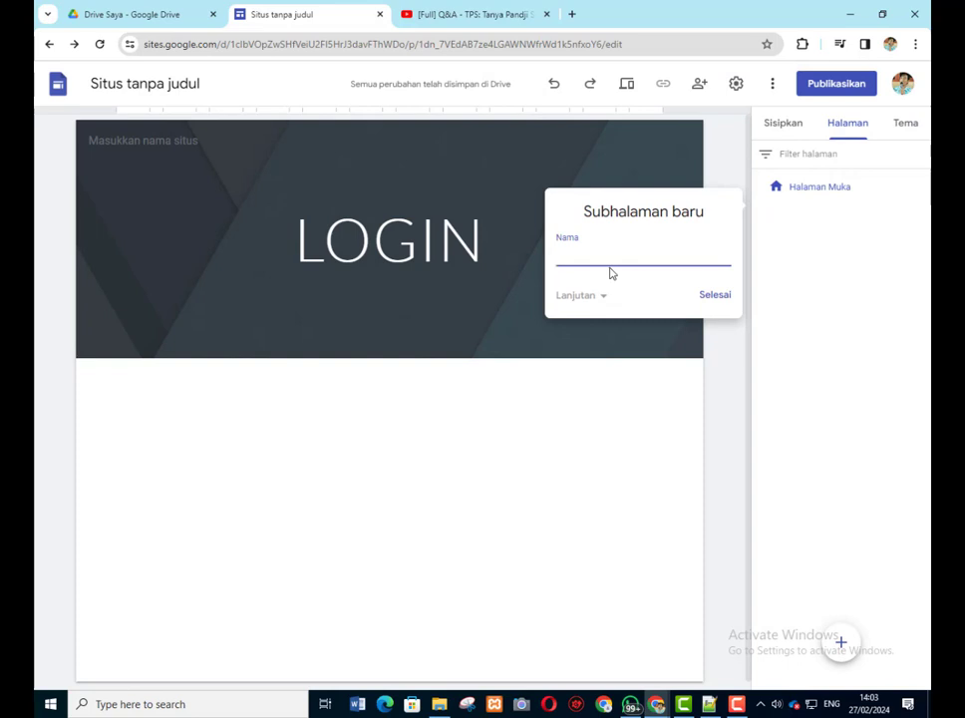
type("HOME")
left_click(714, 297)
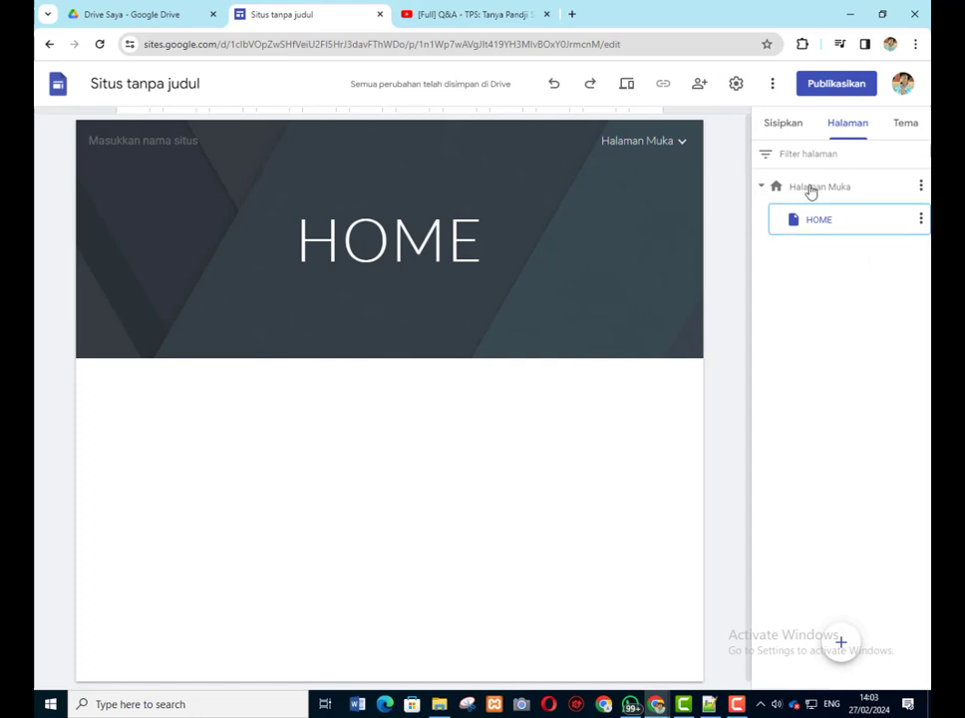
left_click(782, 189)
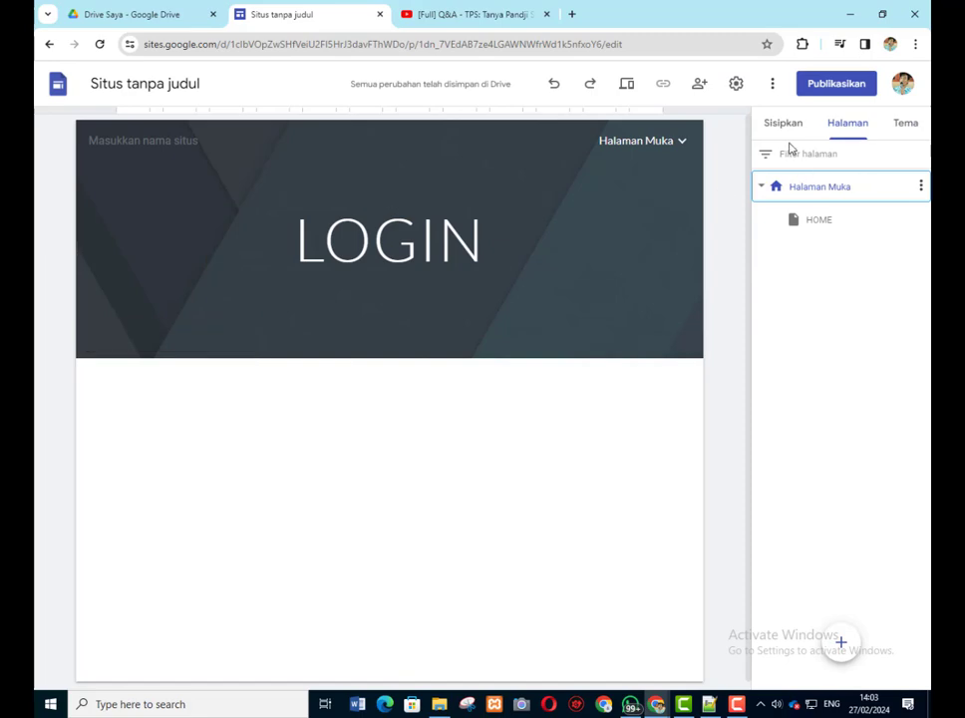
- Load akhmadmuslik.blogspot.com in a new browser tab
left_click(572, 15)
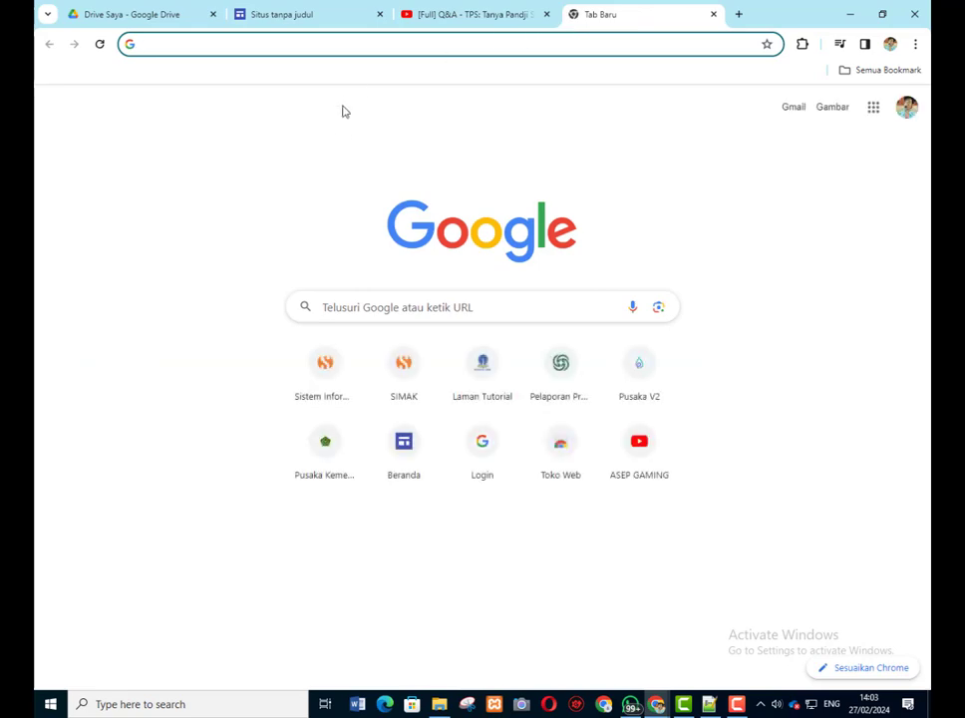
type("bakhm")
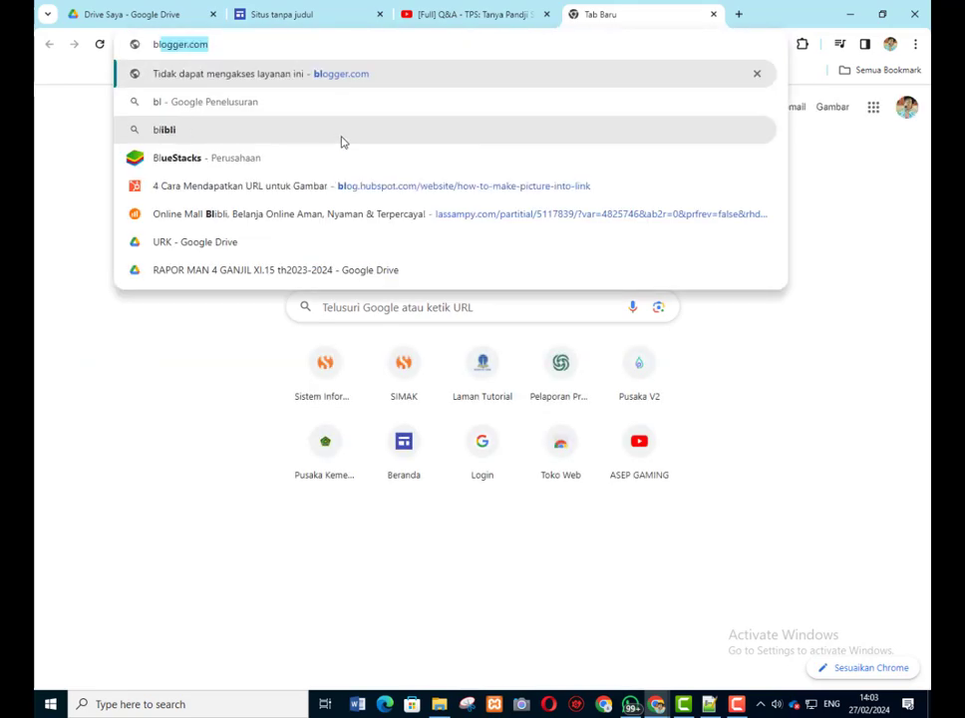
key("BackSpace")
key("BackSpace")
key("BackSpace")
key("BackSpace")
key("BackSpace")
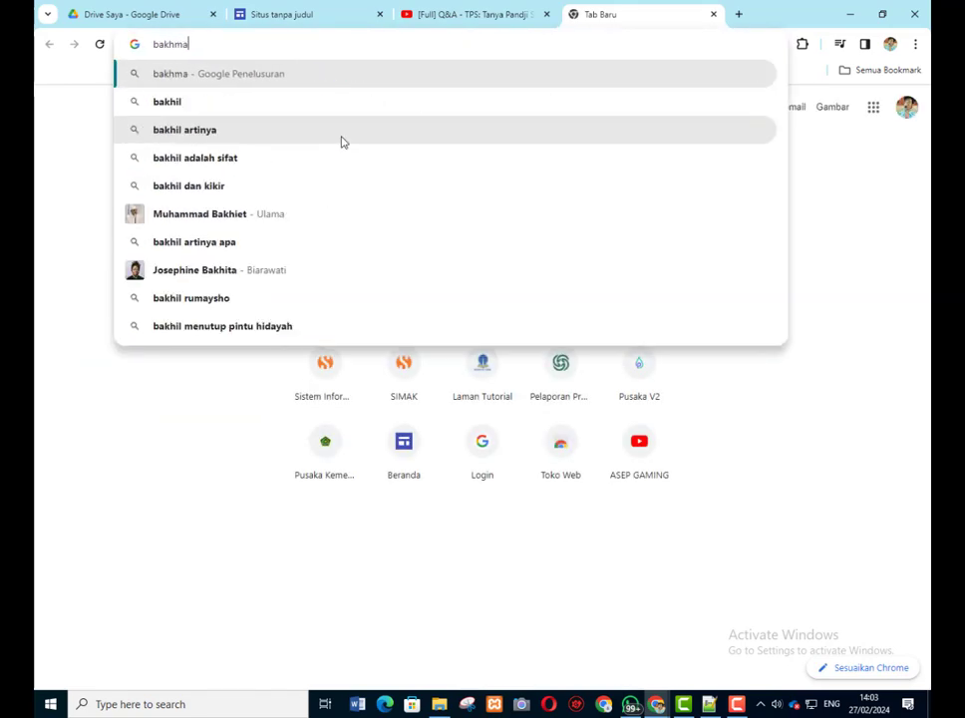
type("akhm")
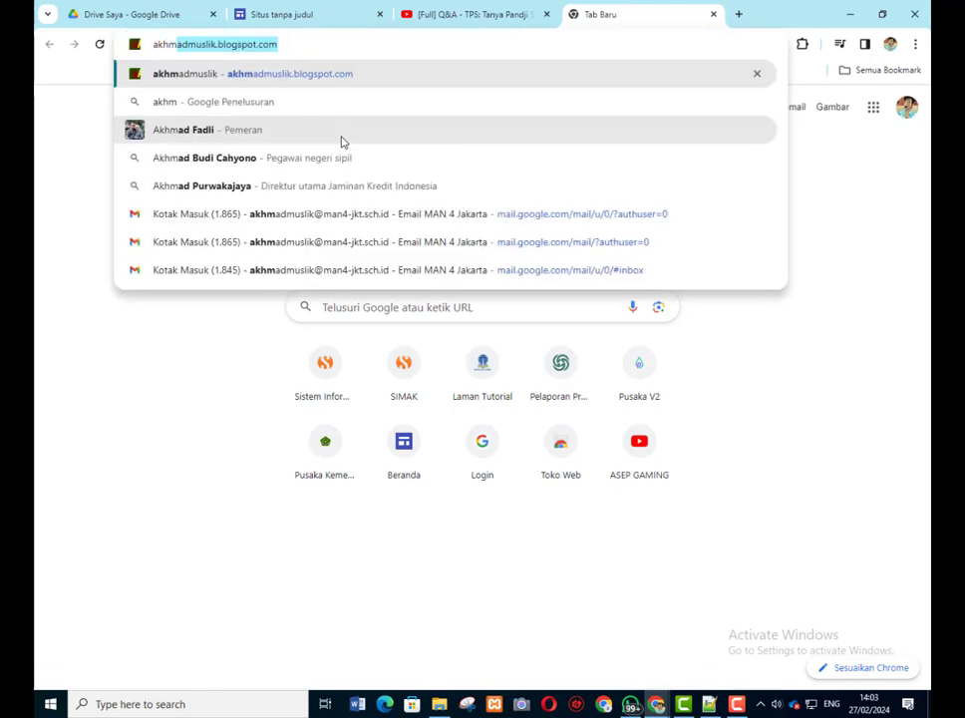
key("Return")
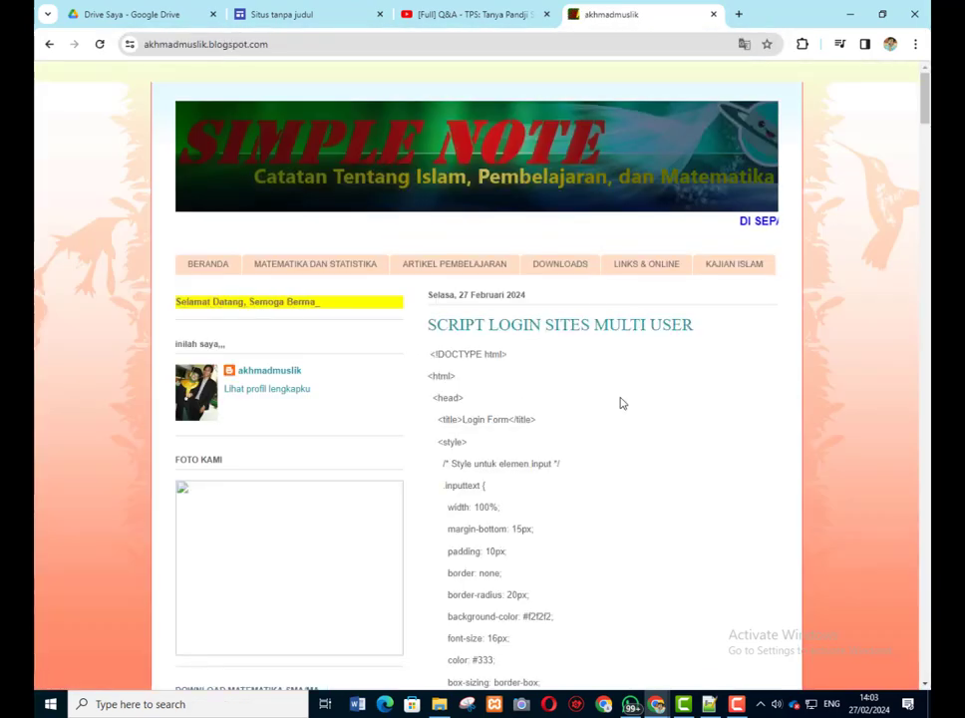
- Select the blog's login script code from the styles down to the if (isMatch) line
scroll(620, 401, "down", 5)
scroll(438, 173, "up", 2)
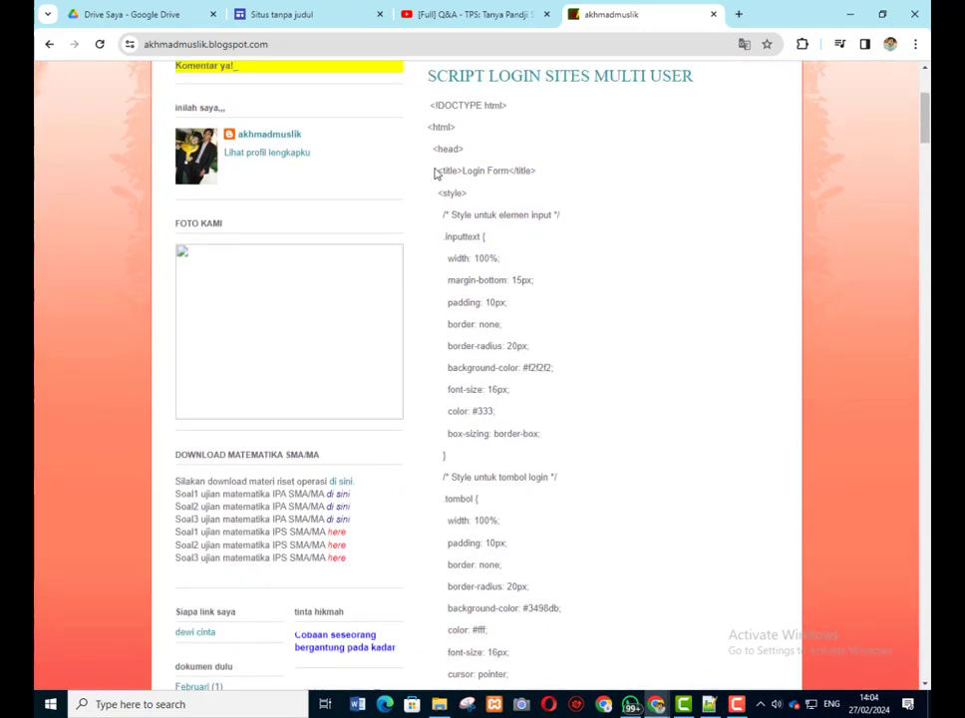
left_click_drag(431, 145, 571, 577)
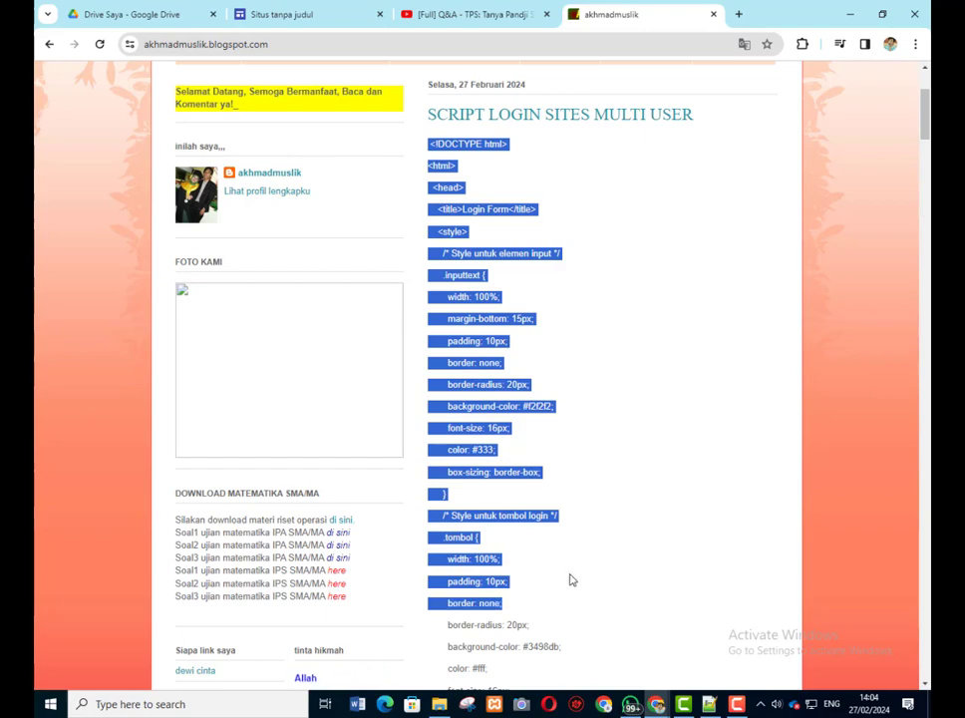
scroll(597, 551, "down", 5)
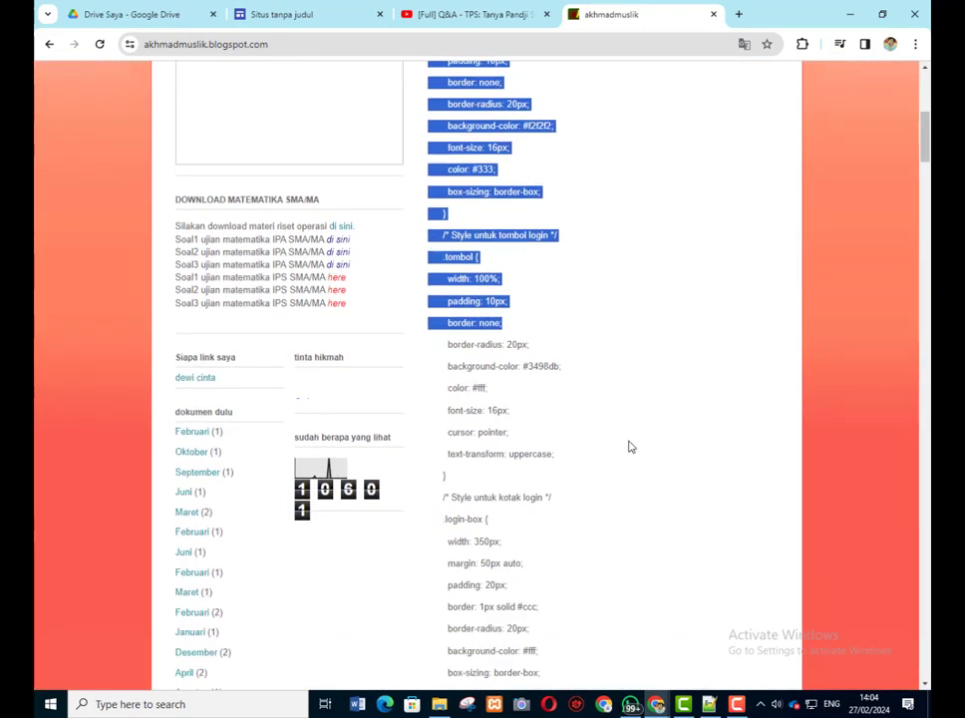
key("shift+Down")
key("shift+Down")
key("shift+Down")
key("shift+Down")
key("shift+Down")
key("shift+Down")
key("shift+Down")
key("shift+Down")
key("shift+Down")
key("shift+Down")
key("shift+Down")
key("shift+Down")
key("shift+Down")
key("shift+Down")
key("shift+Down")
key("shift+Down")
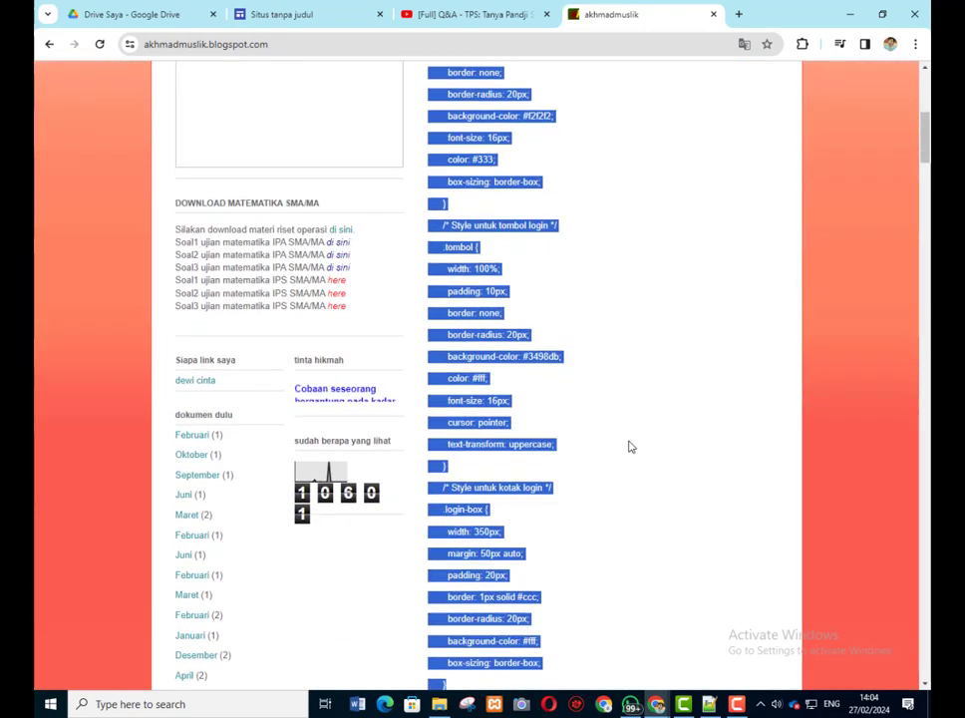
key("shift+Down")
scroll(630, 439, "down", 8)
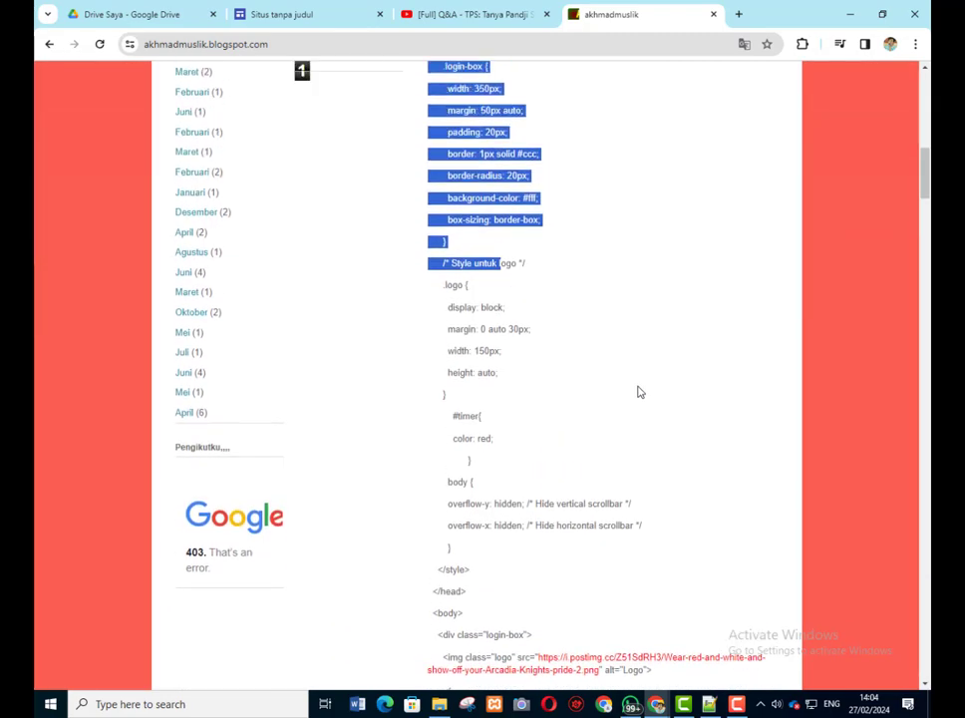
key("shift+Down")
key("shift+Down")
key("shift+Down")
key("shift+Down")
key("shift+Down")
key("shift+Down")
key("shift+Down")
key("shift+Down")
key("shift+Down")
key("shift+Down")
key("shift+Down")
key("shift+Down")
key("shift+Down")
key("shift+Down")
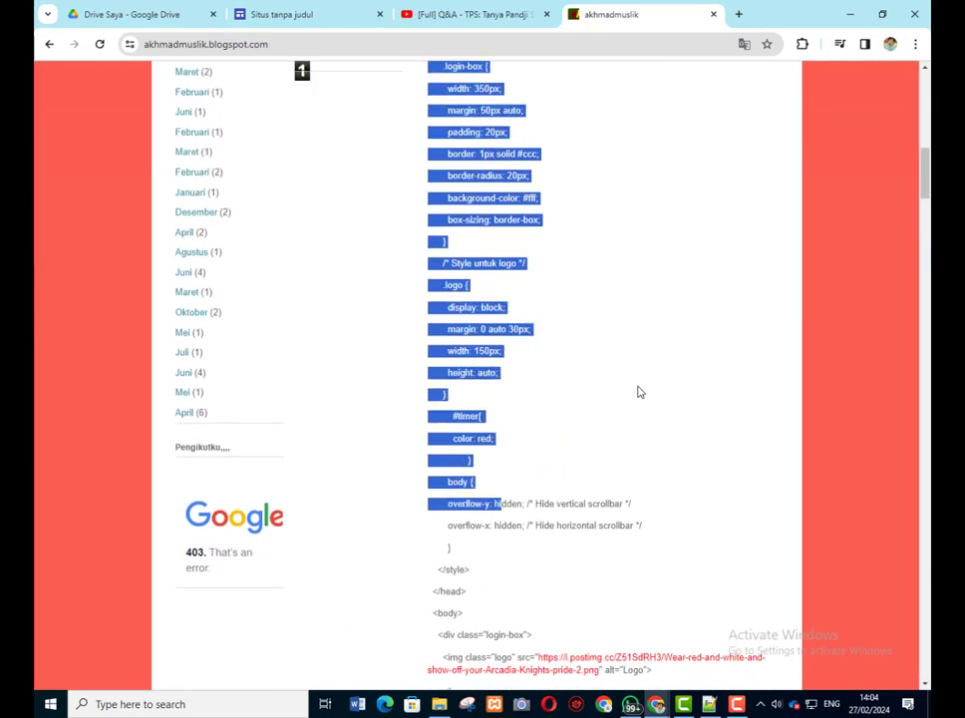
key("shift+Down")
key("shift+Down")
key("shift+Down")
key("shift+Down")
key("shift+Down")
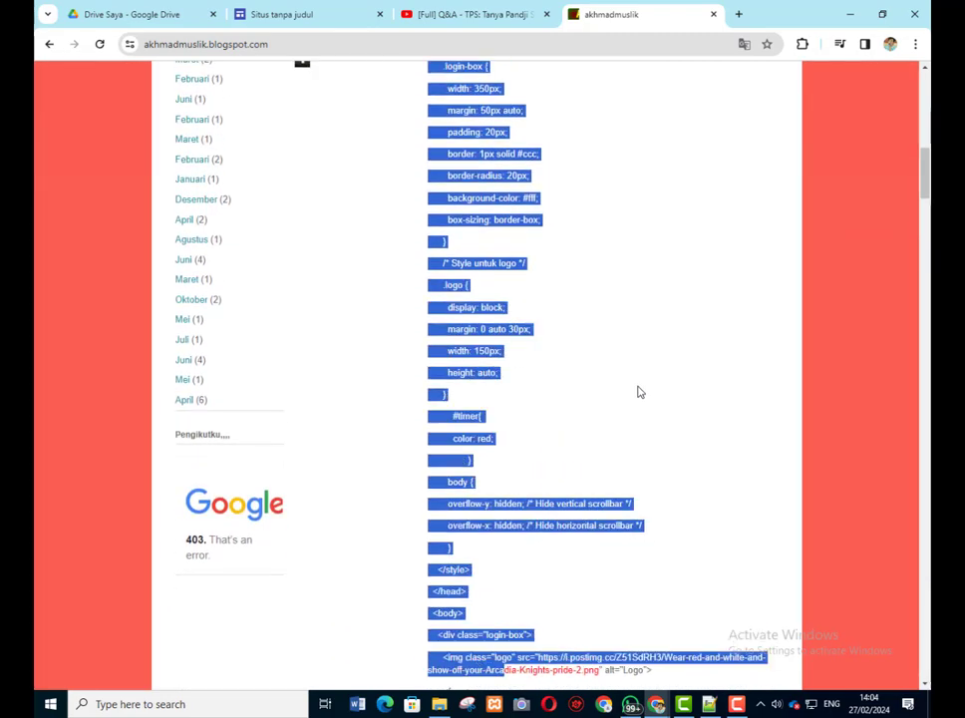
scroll(638, 392, "down", 8)
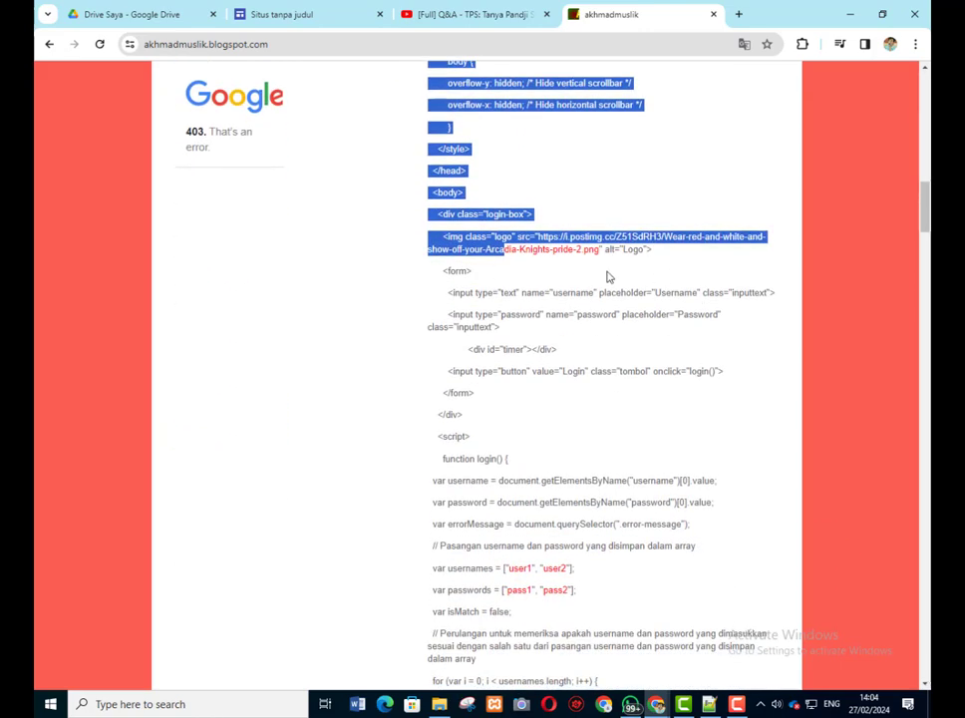
key("shift+Down")
key("shift+Down")
key("shift+Down")
key("shift+Down")
key("shift+Down")
key("shift+Down")
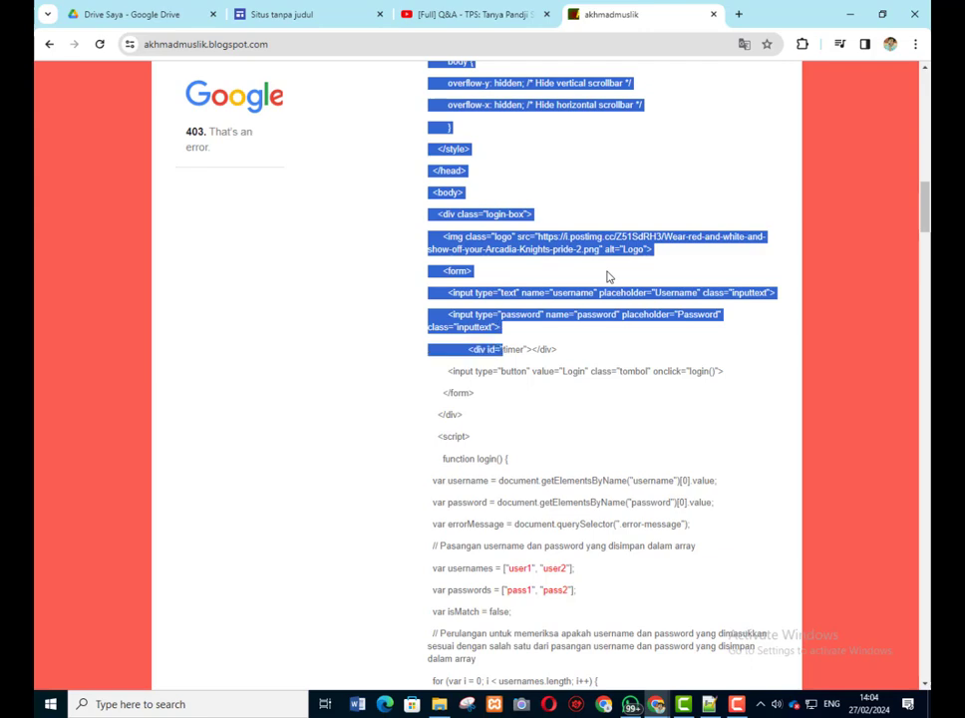
key("shift+Down")
key("shift+Down")
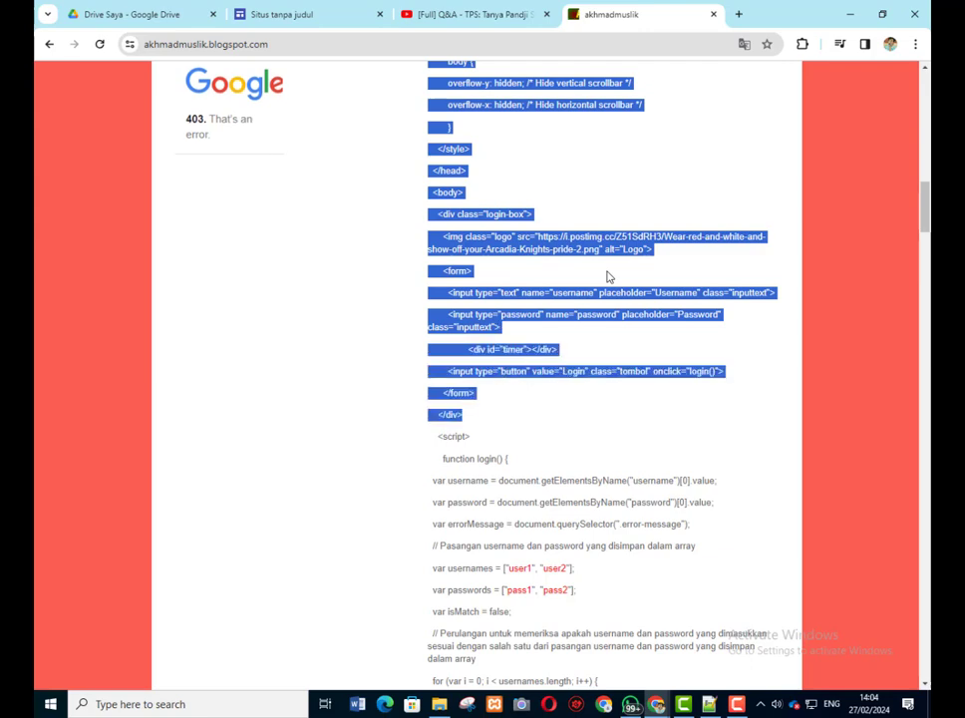
key("shift+Down")
key("shift+Down")
key("shift+Down")
key("shift+Down")
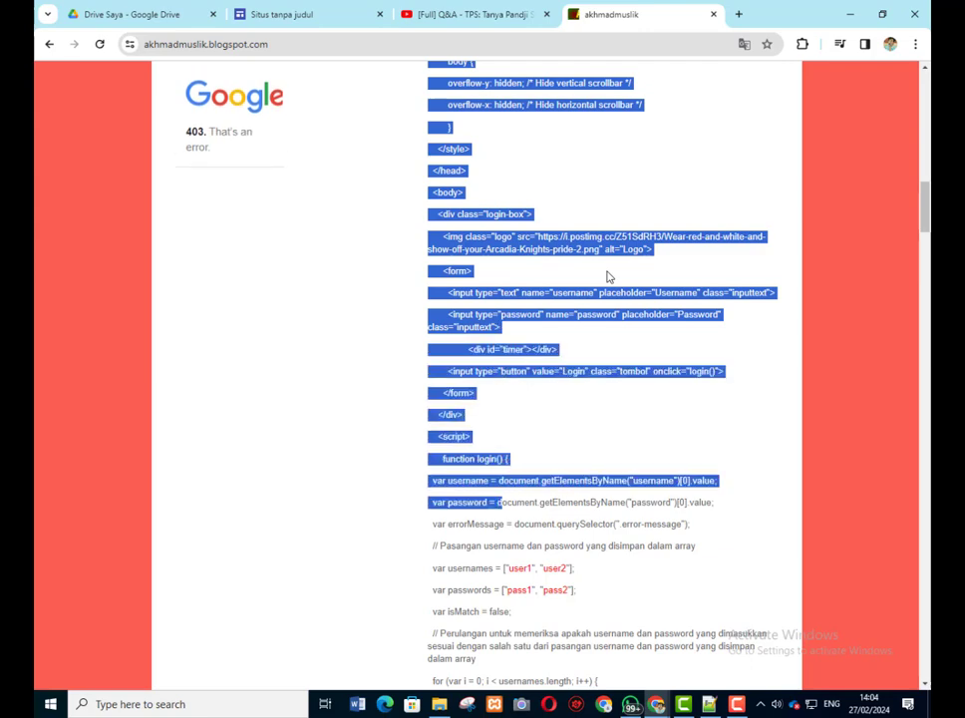
key("shift+Down")
key("shift+Down")
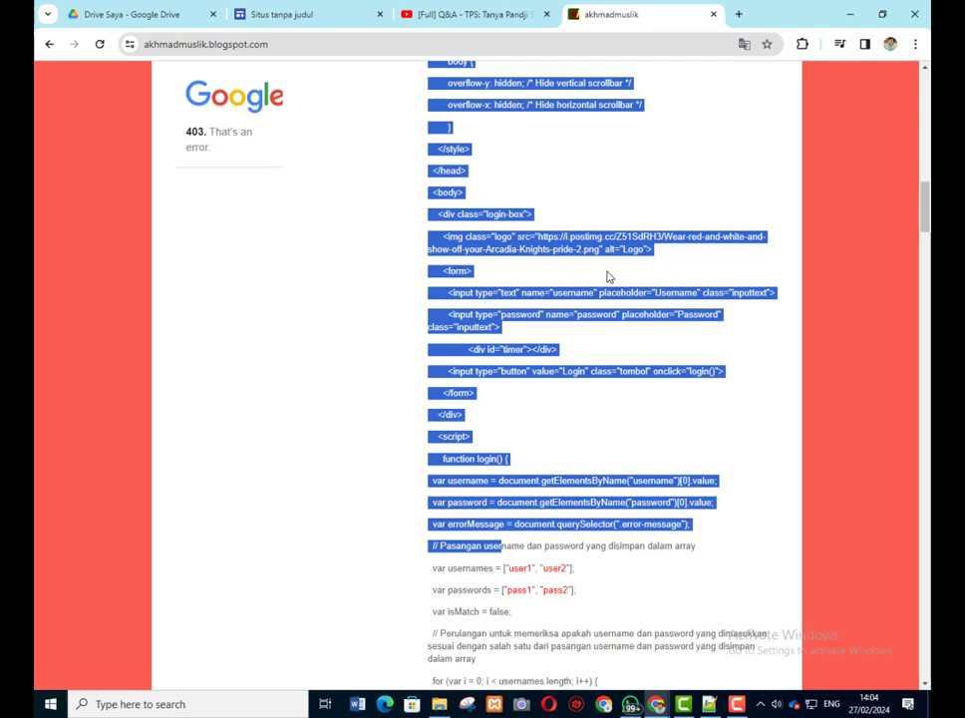
key("shift+Down")
key("shift+Down")
key("shift+Down")
key("shift+Down")
key("shift+Down")
key("shift+Down")
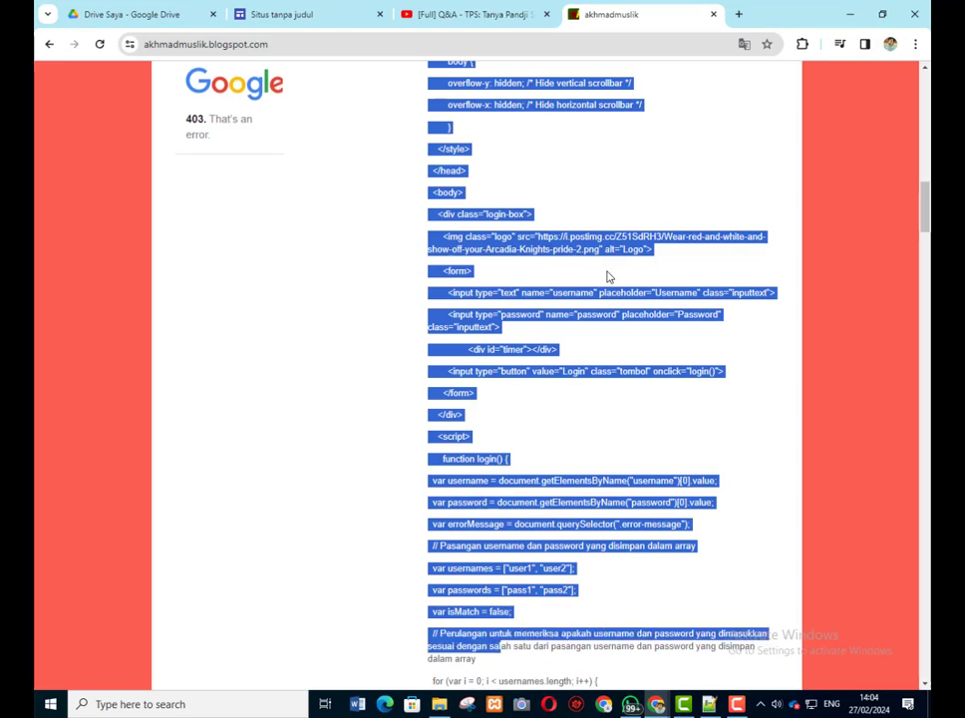
scroll(609, 277, "down", 5)
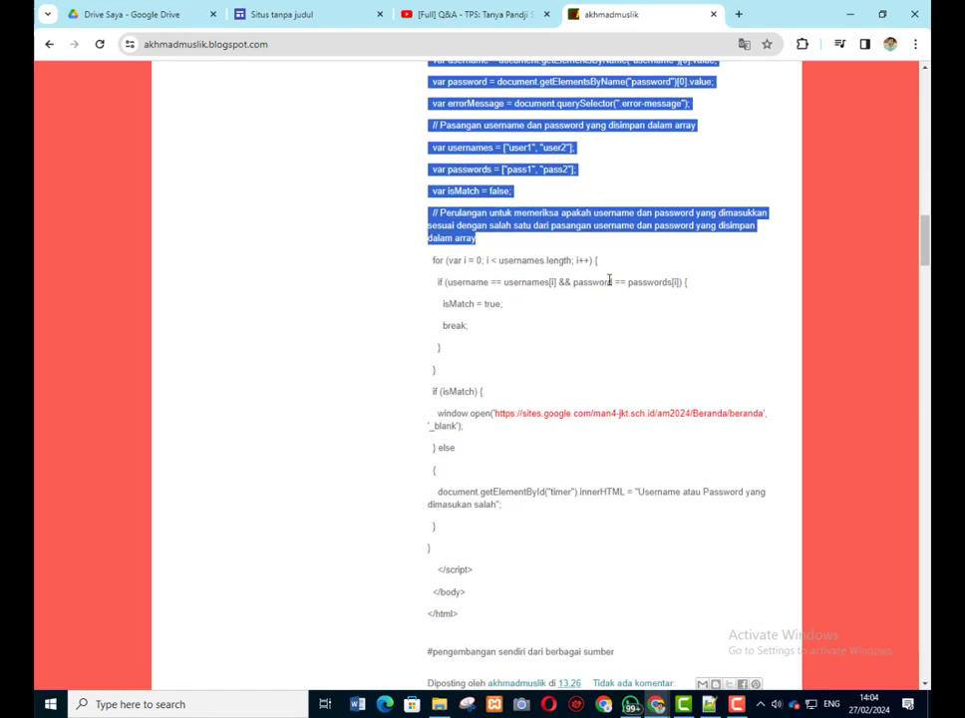
key("shift+Down")
key("shift+Down")
key("shift+Down")
key("shift+Down")
key("shift+Down")
key("shift+Down")
key("shift+Down")
key("shift+Down")
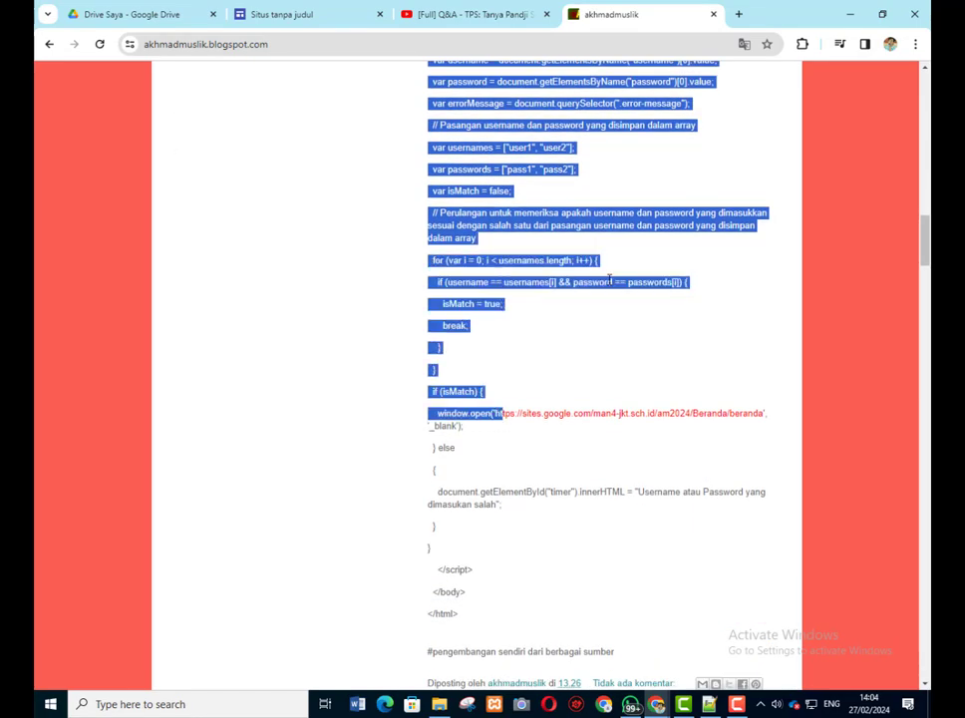
key("shift+Down")
key("shift+Down")
key("shift+Down")
key("shift+Down")
key("shift+Down")
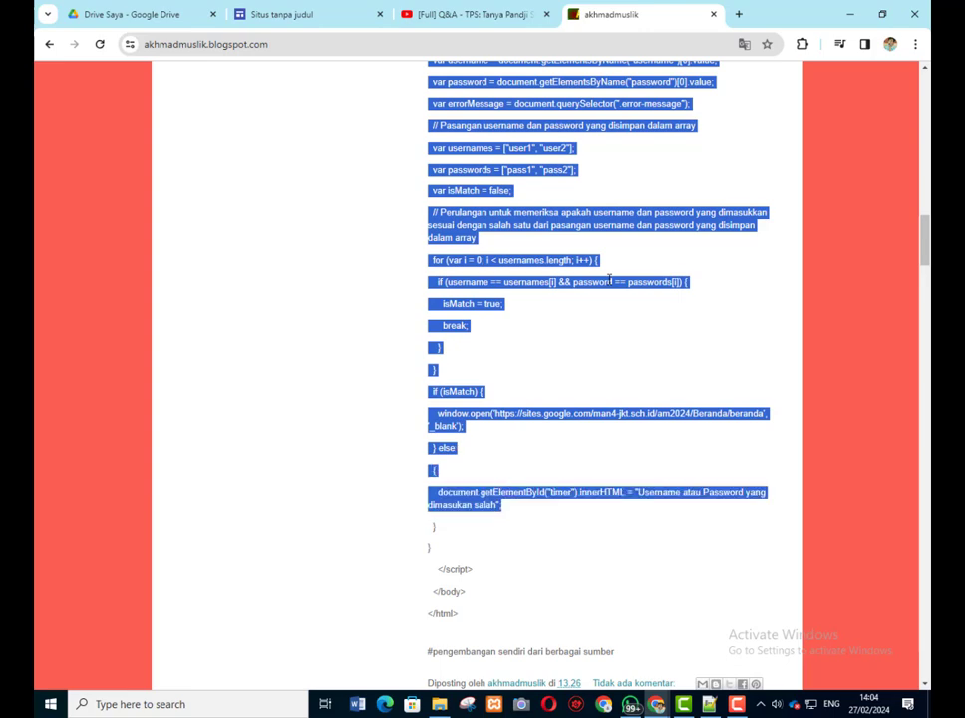
key("shift+Up")
key("shift+Up")
key("shift+Up")
key("shift+Up")
key("shift+Up")
key("shift+Up")
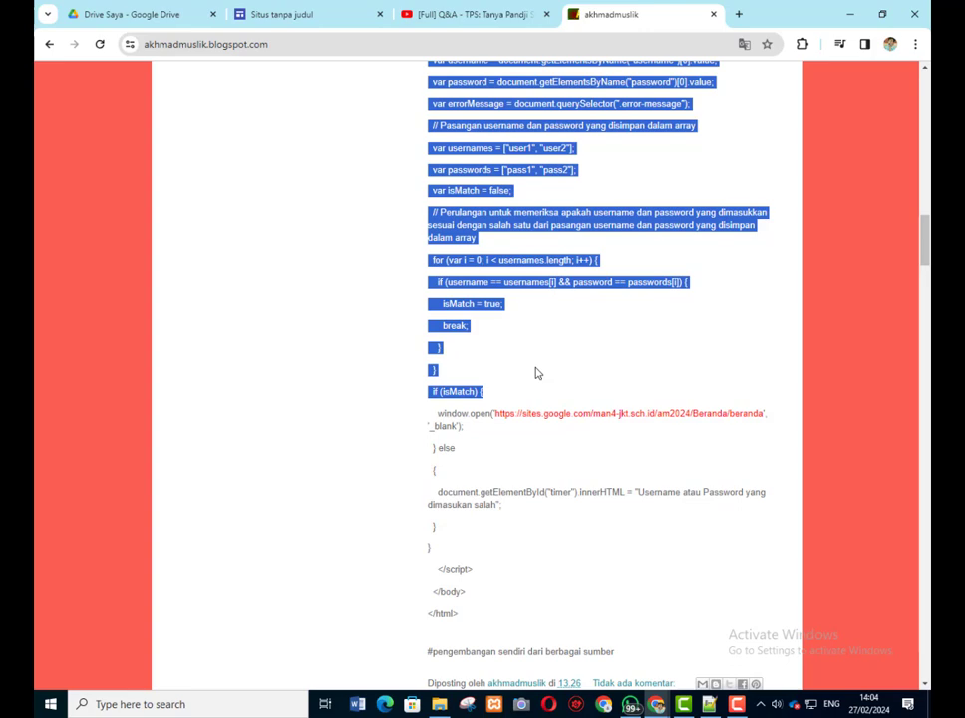
- Extend the selection to the closing </html> tag and copy the code
left_click(294, 15)
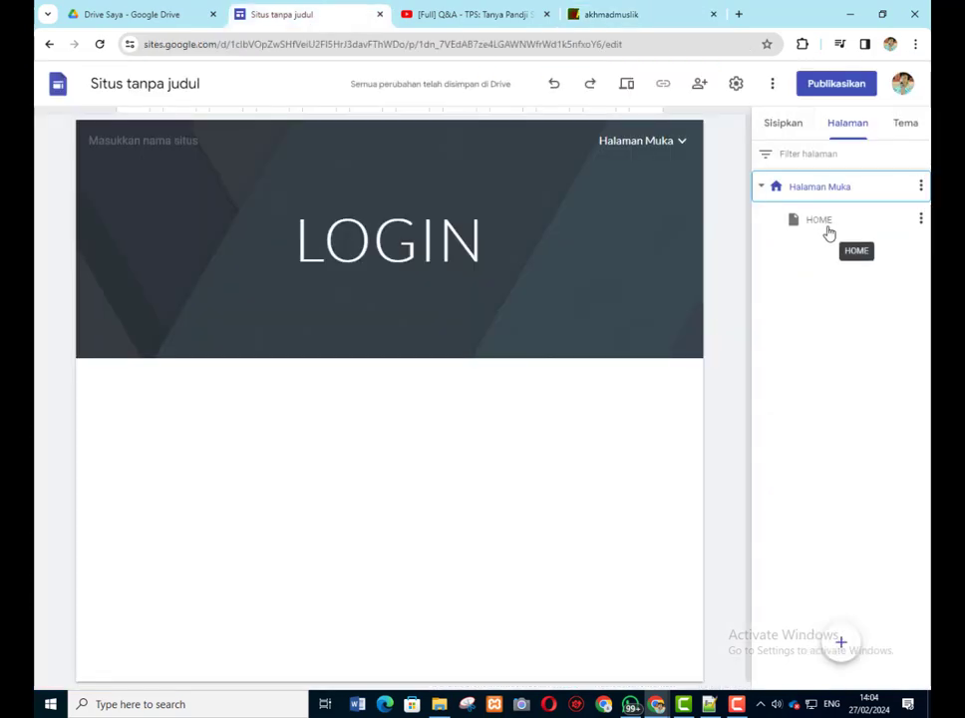
left_click(607, 13)
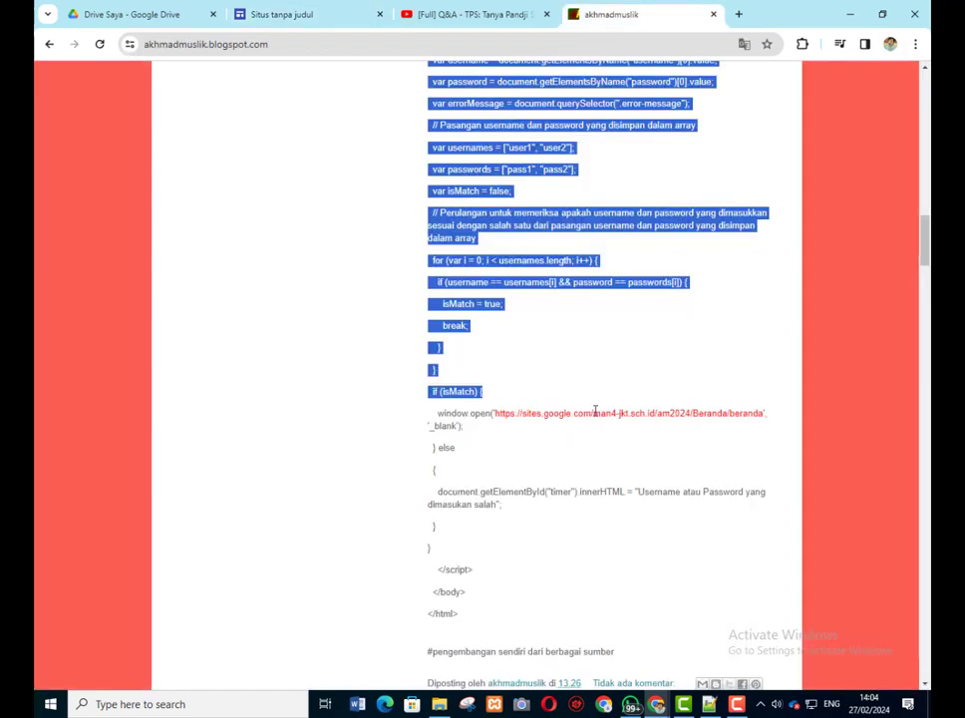
key("shift+Down")
key("shift+Down")
key("shift+Down")
key("shift+Down")
key("shift+Down")
key("shift+Down")
key("shift+Down")
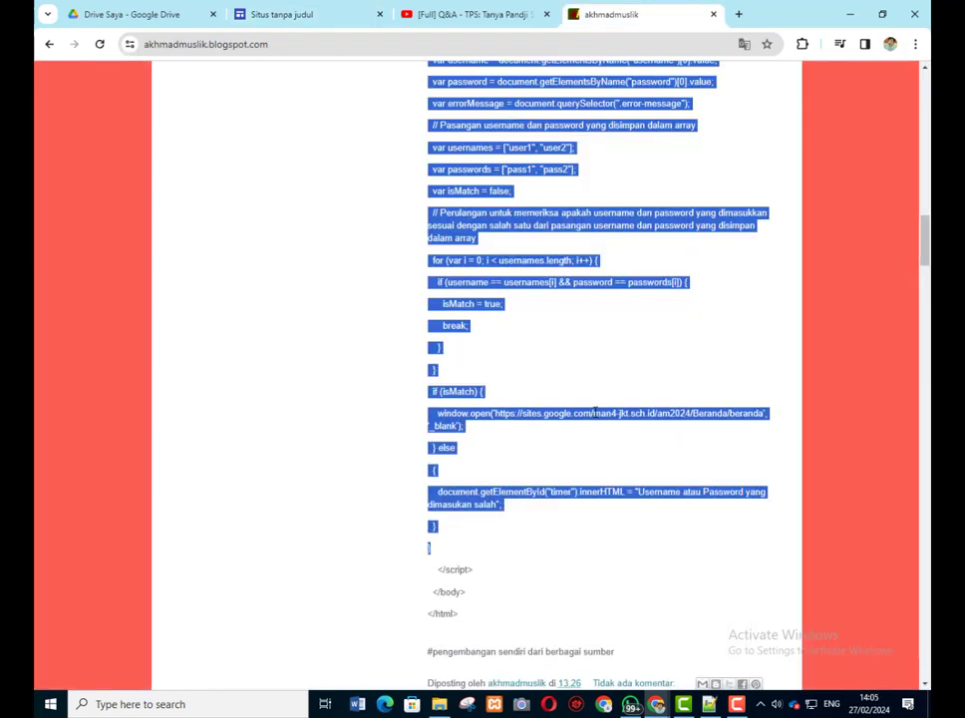
scroll(594, 412, "down", 3)
key("shift+Down")
key("shift+Down")
key("shift+Down")
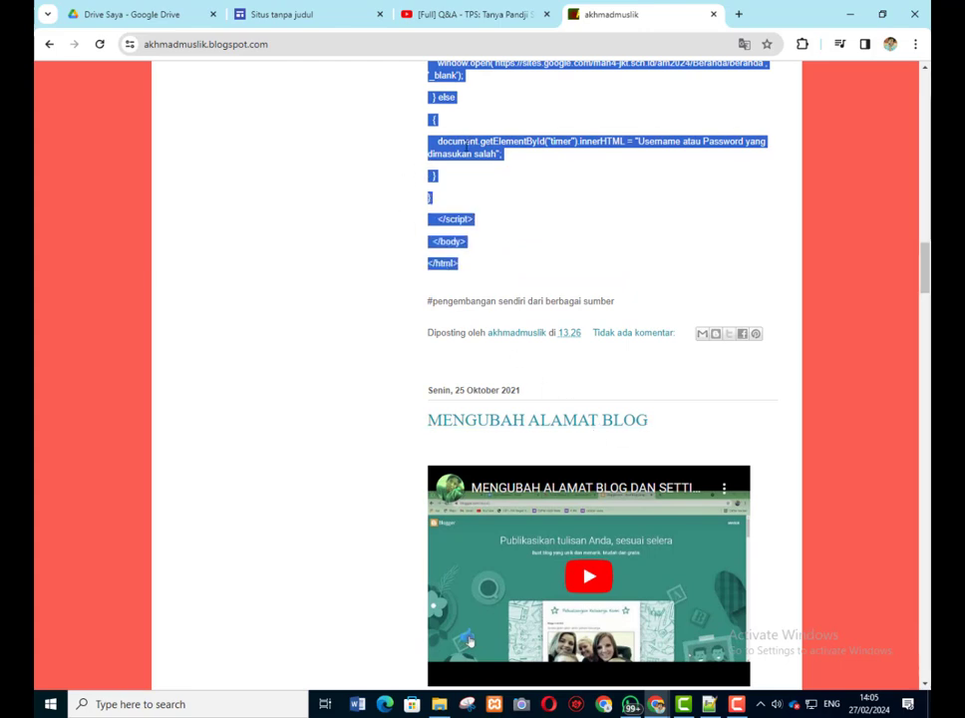
right_click(465, 148)
left_click(487, 163)
- Paste the copied login HTML into a new Sematkan kode embed on the Sites page
left_click(282, 15)
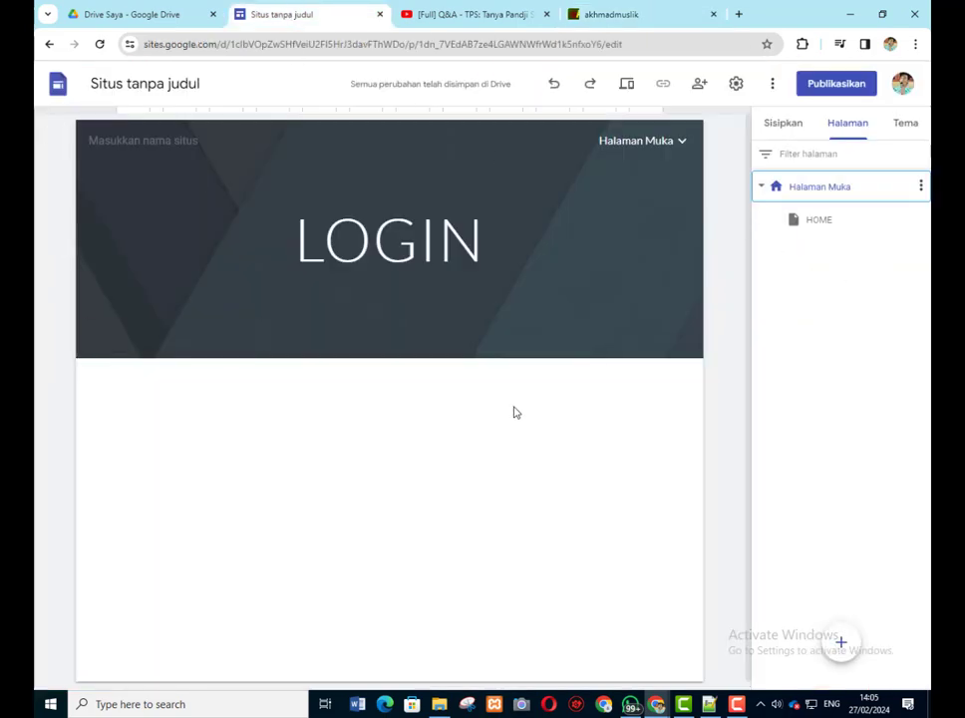
left_click(791, 131)
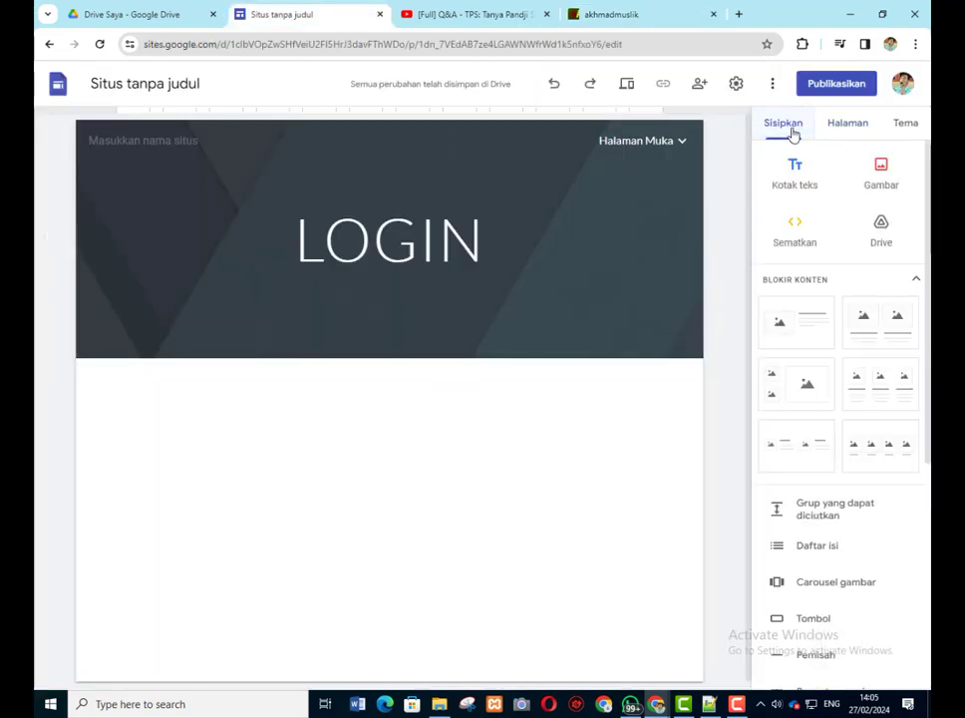
left_click(794, 239)
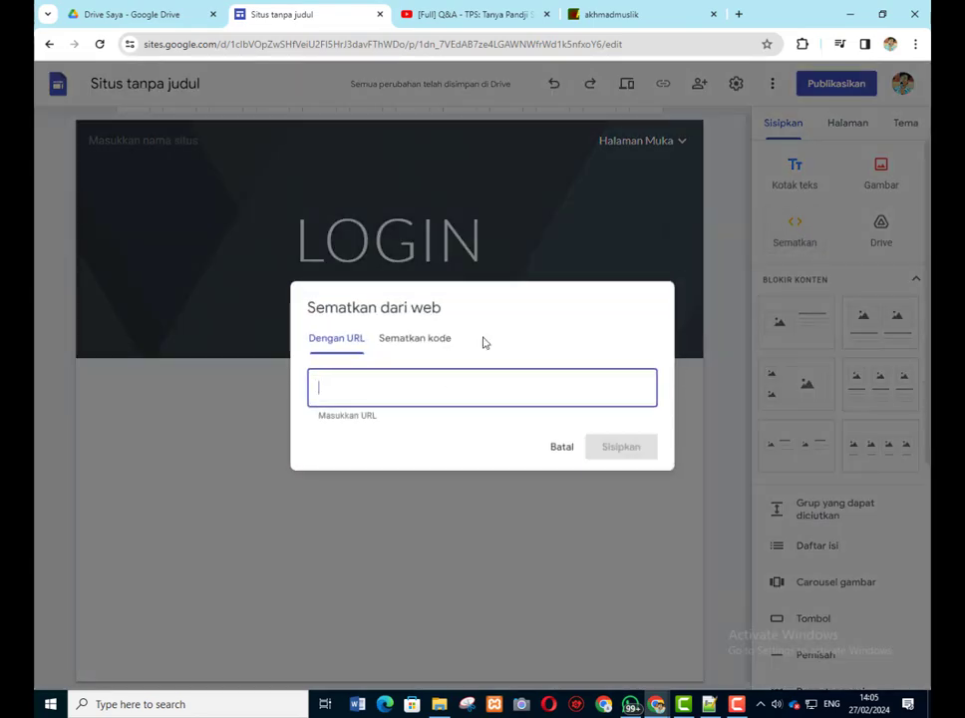
left_click(427, 342)
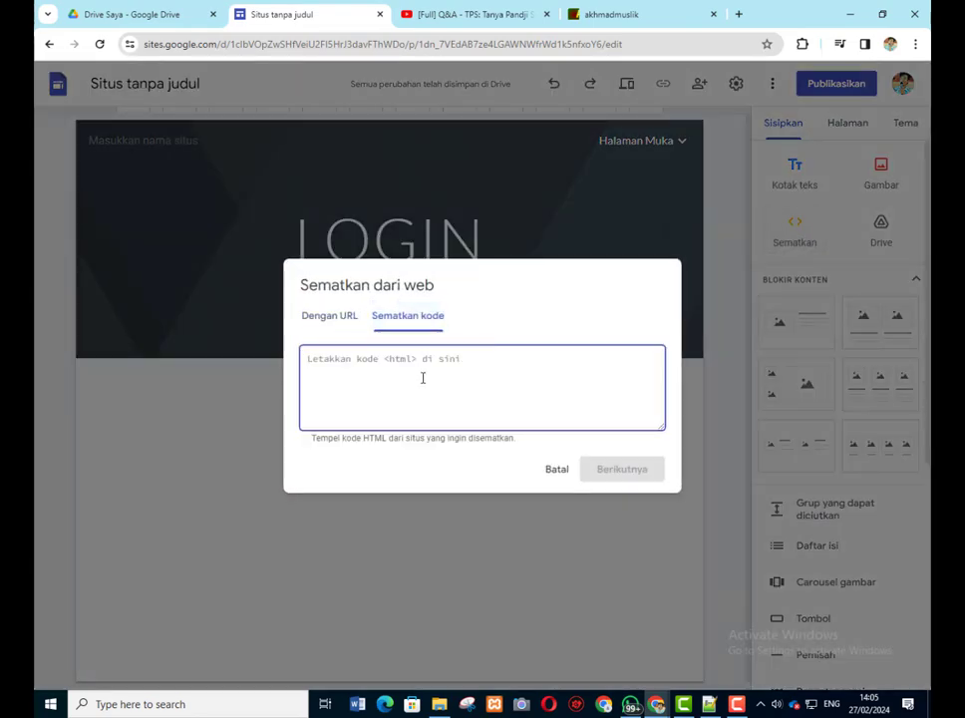
key("ctrl+v")
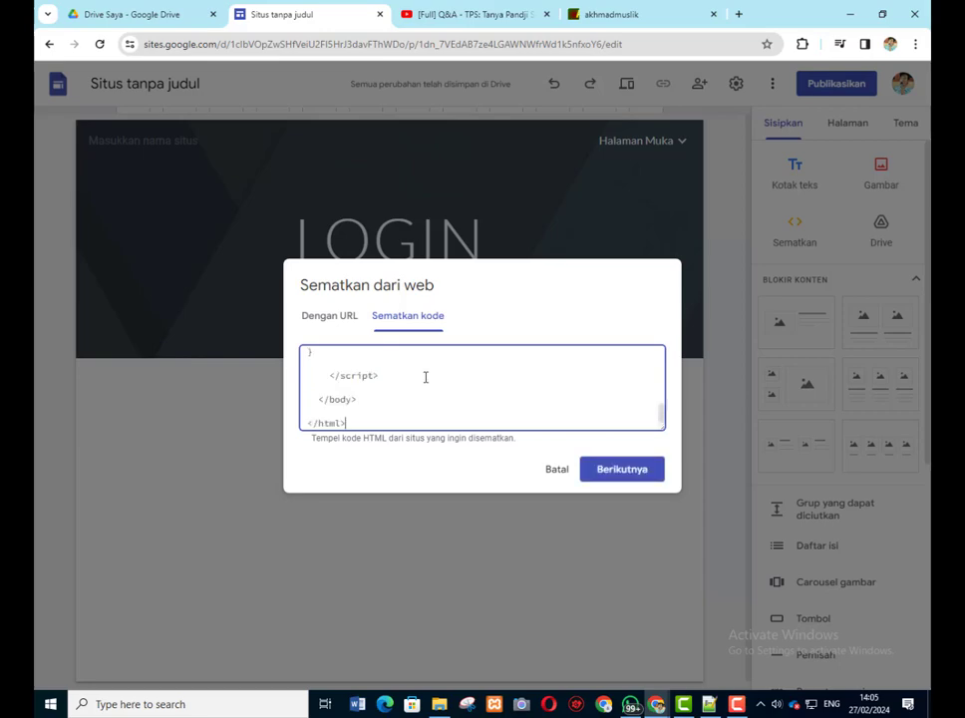
- Check the redirect URL in the pasted code and preview the login form
scroll(538, 371, "up", 2)
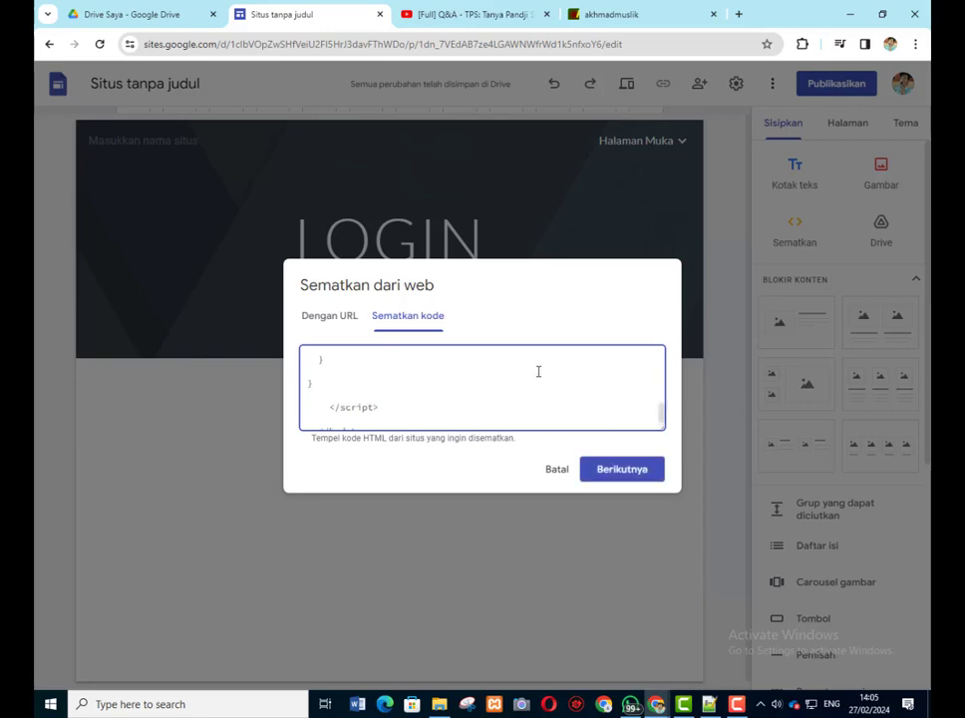
scroll(543, 381, "up", 2)
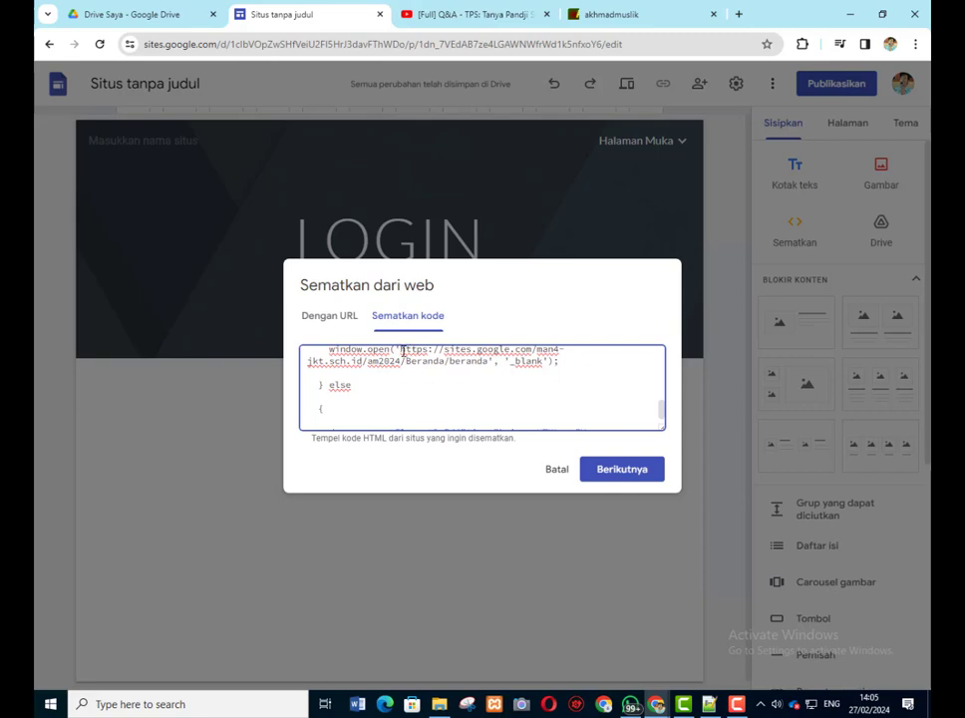
left_click_drag(401, 351, 468, 370)
scroll(441, 380, "down", 1)
left_click(414, 380)
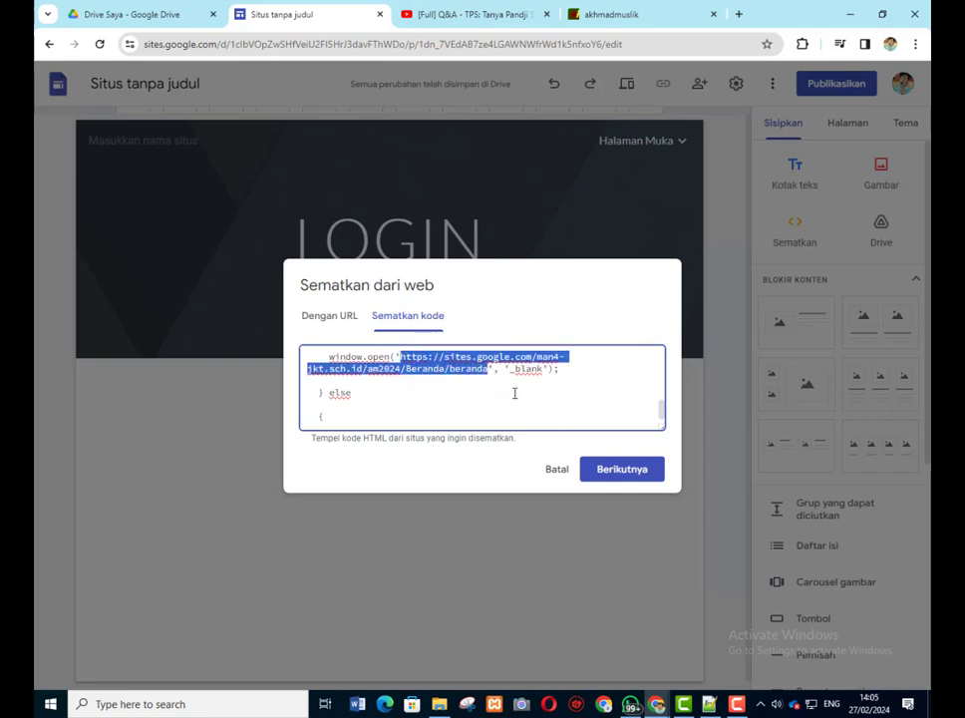
left_click(596, 389)
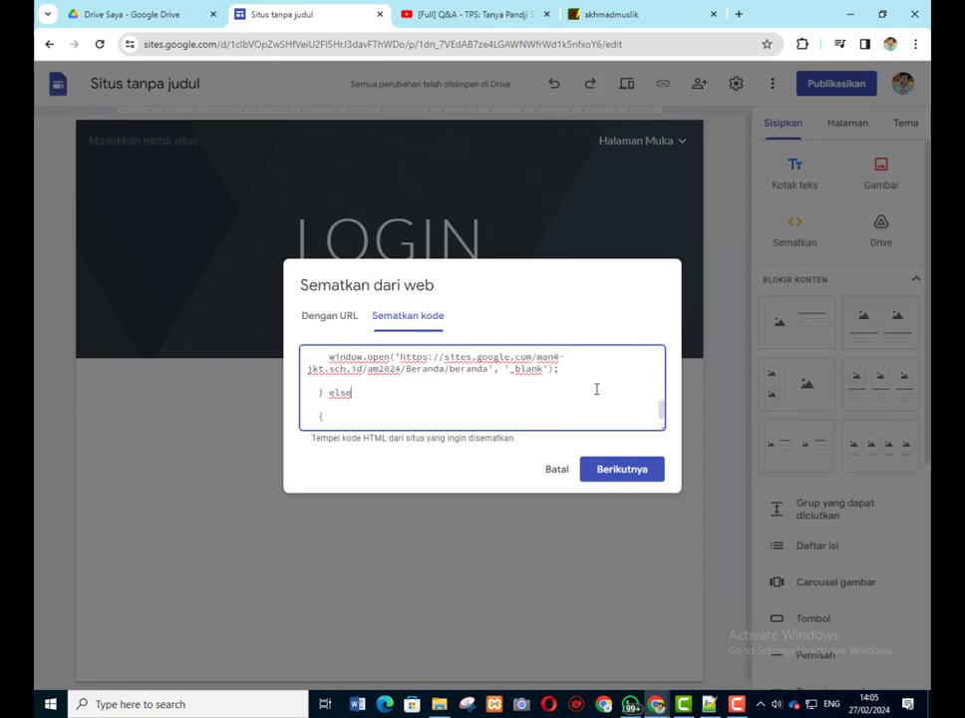
left_click(624, 476)
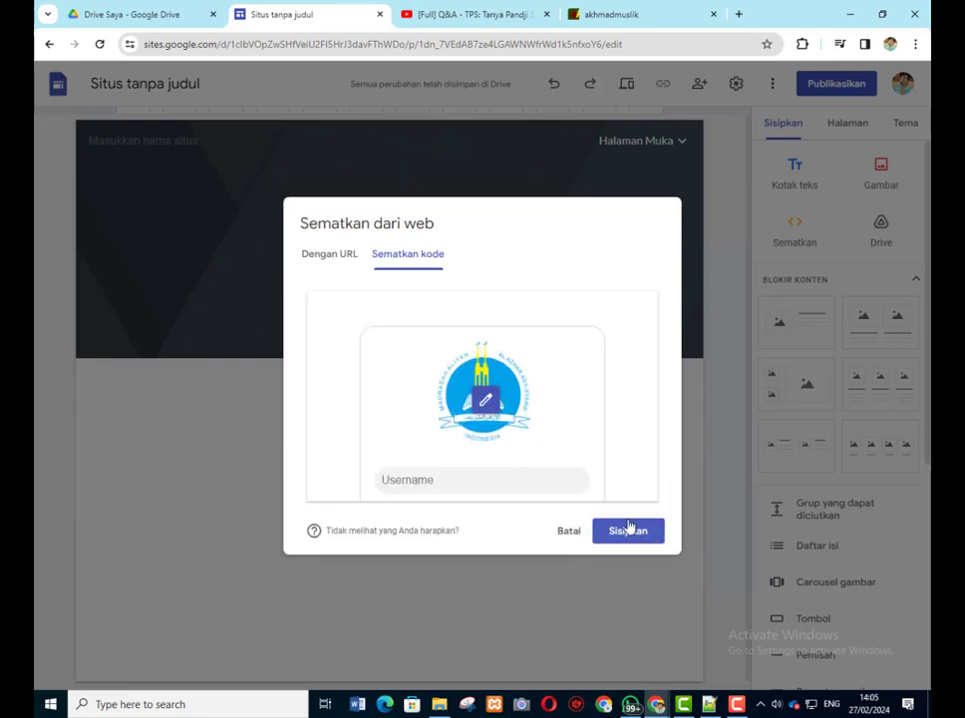
- Insert the login embed and size it, centred, to show logo, Username, Password and LOGIN
left_click(627, 530)
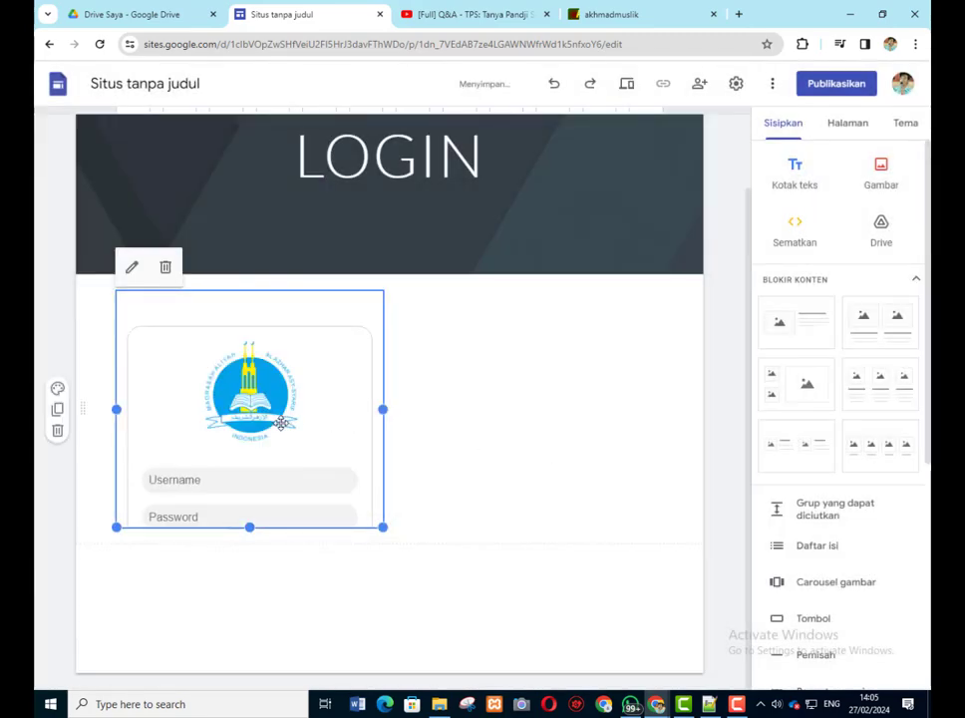
left_click_drag(280, 419, 399, 603)
left_click(390, 521)
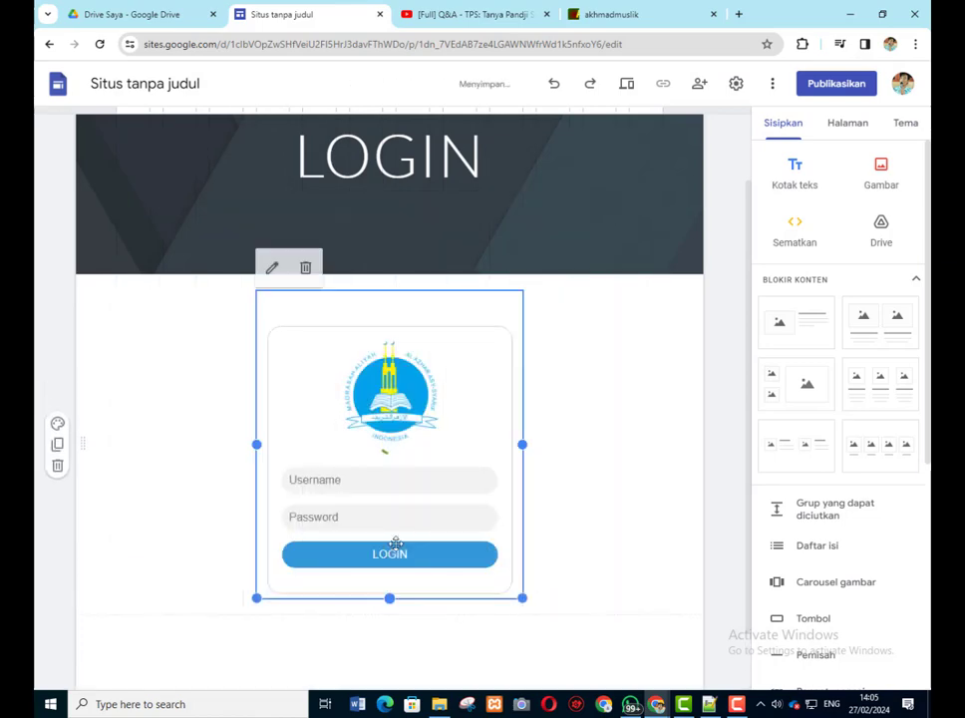
left_click(601, 494)
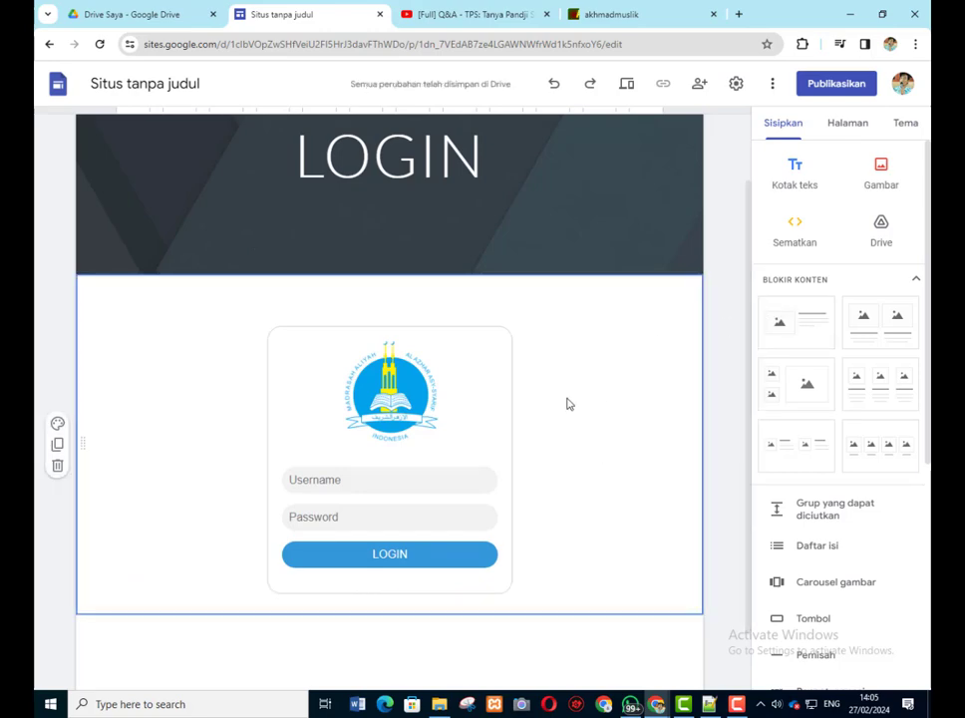
- Open the HOME page and enter contoh as the site's publishing web address
left_click(856, 137)
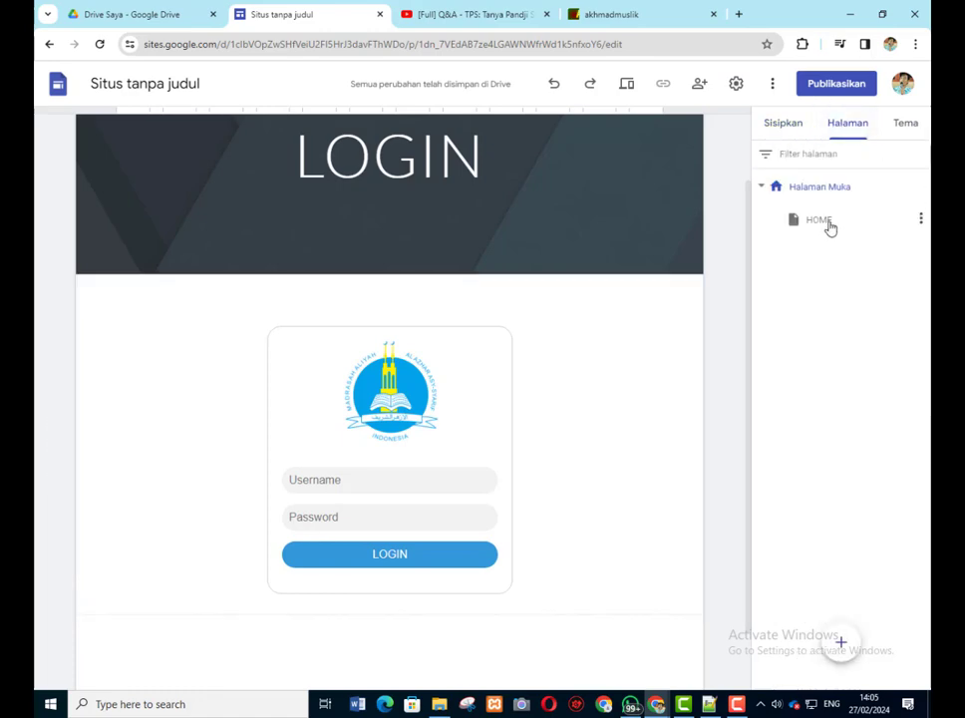
left_click(828, 228)
mouse_move(673, 148)
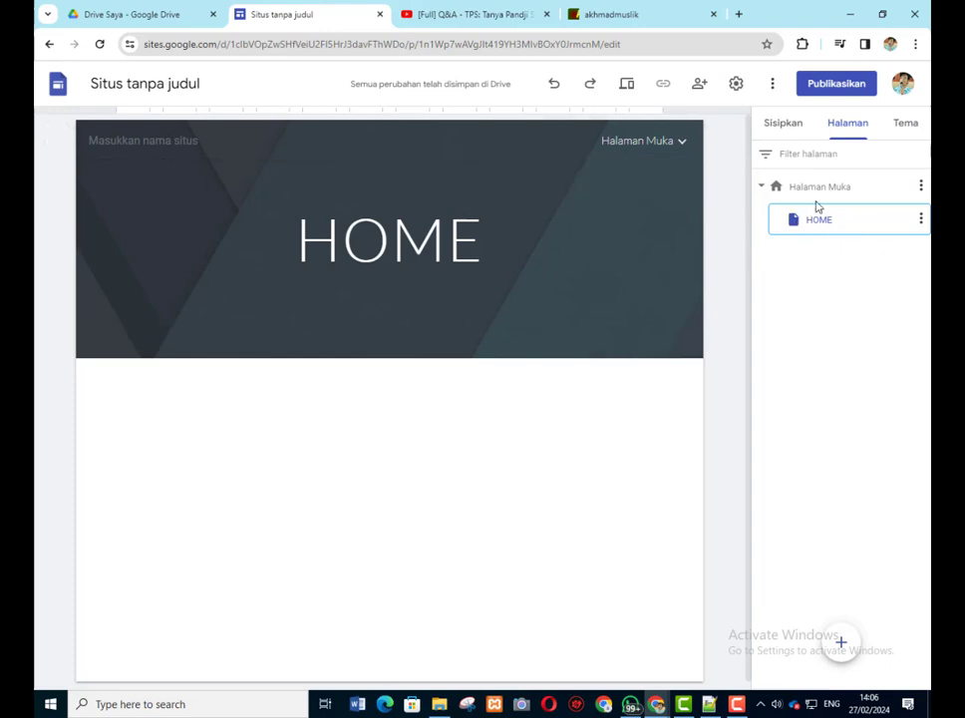
left_click(837, 84)
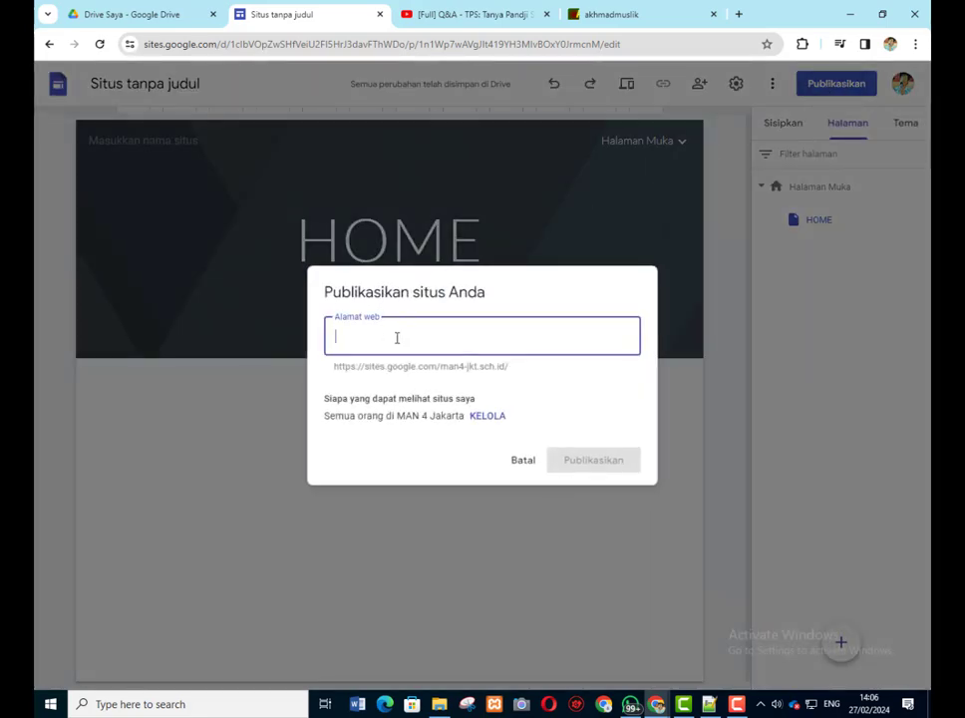
type("contoh")
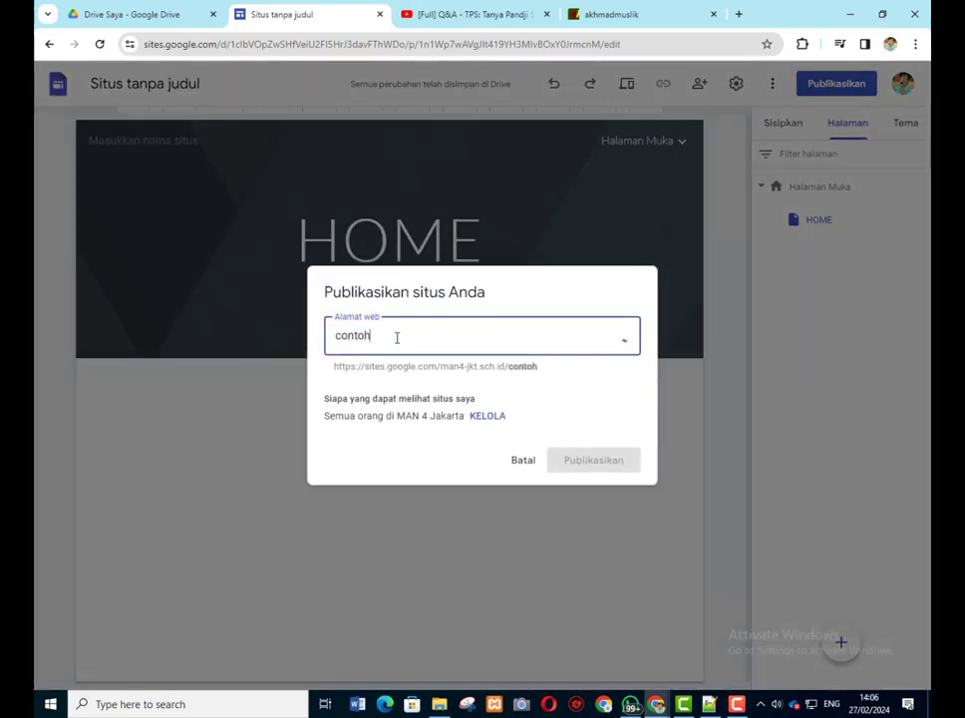
left_click(493, 418)
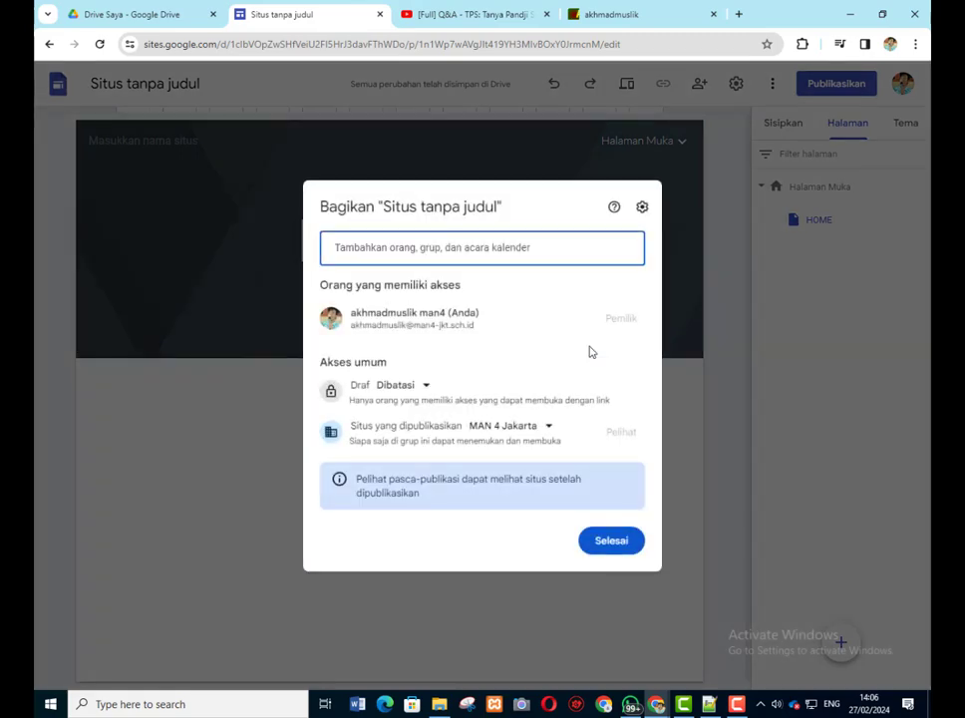
- Set published site access to Publik and publish the site at contoh
left_click(552, 430)
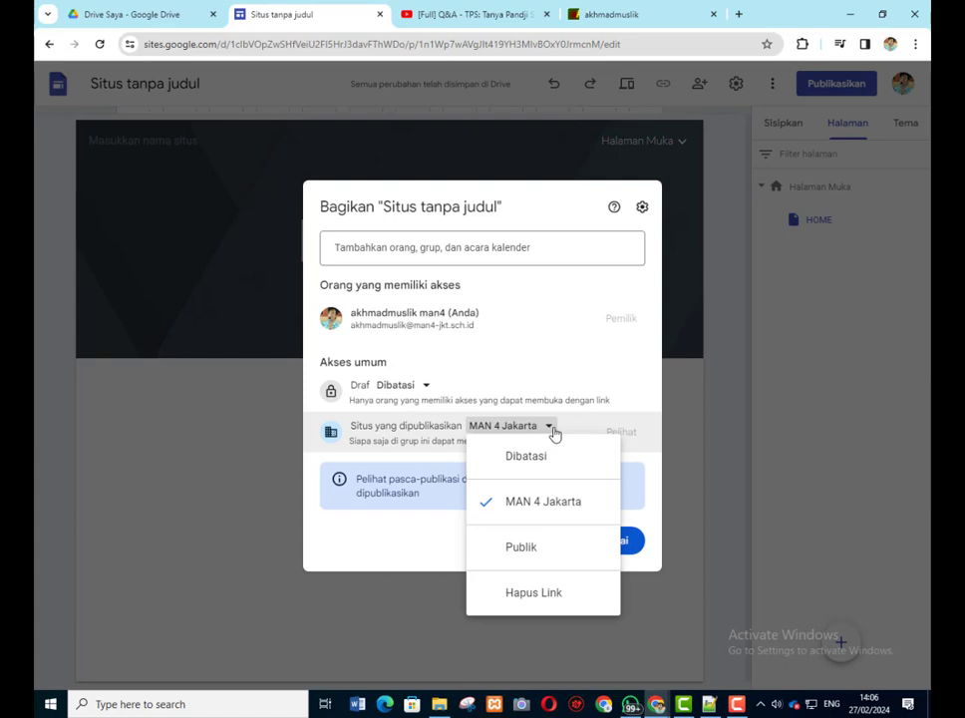
left_click(553, 556)
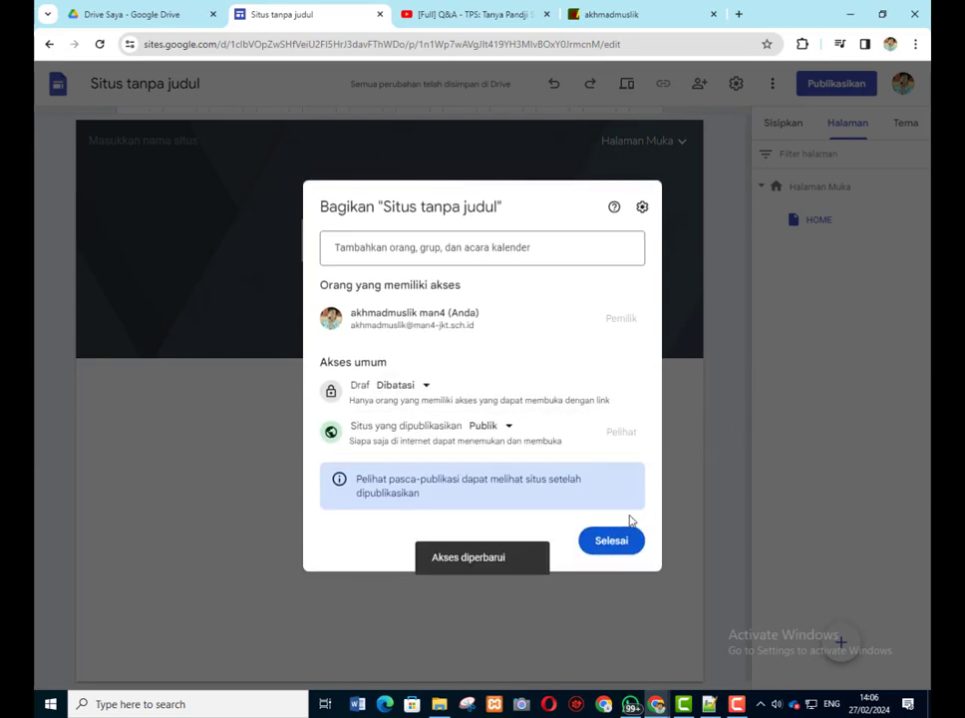
left_click(605, 545)
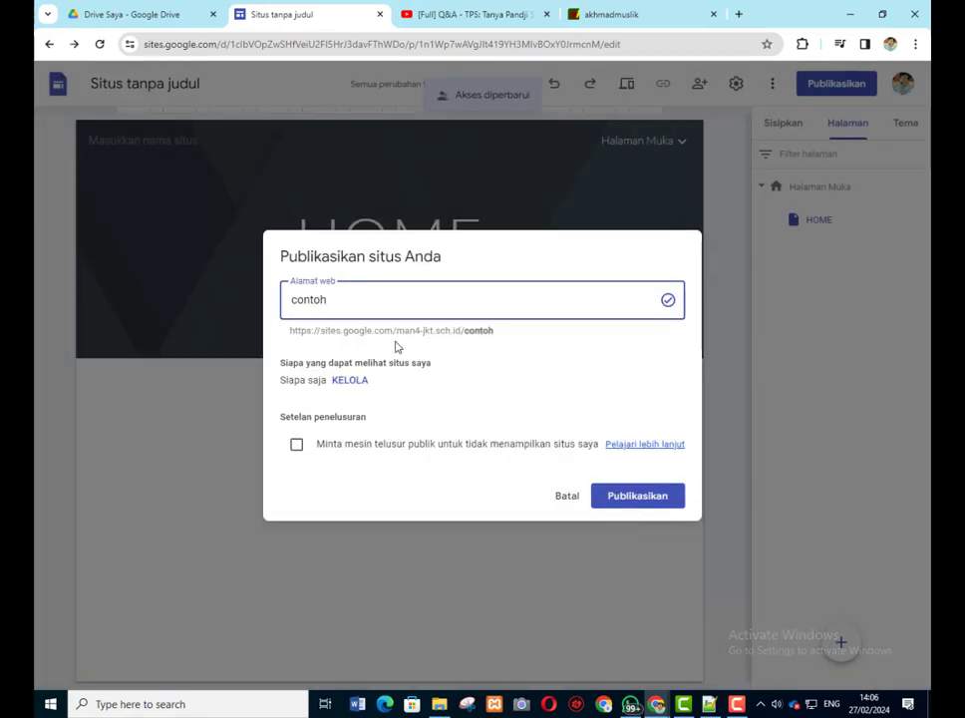
left_click(628, 498)
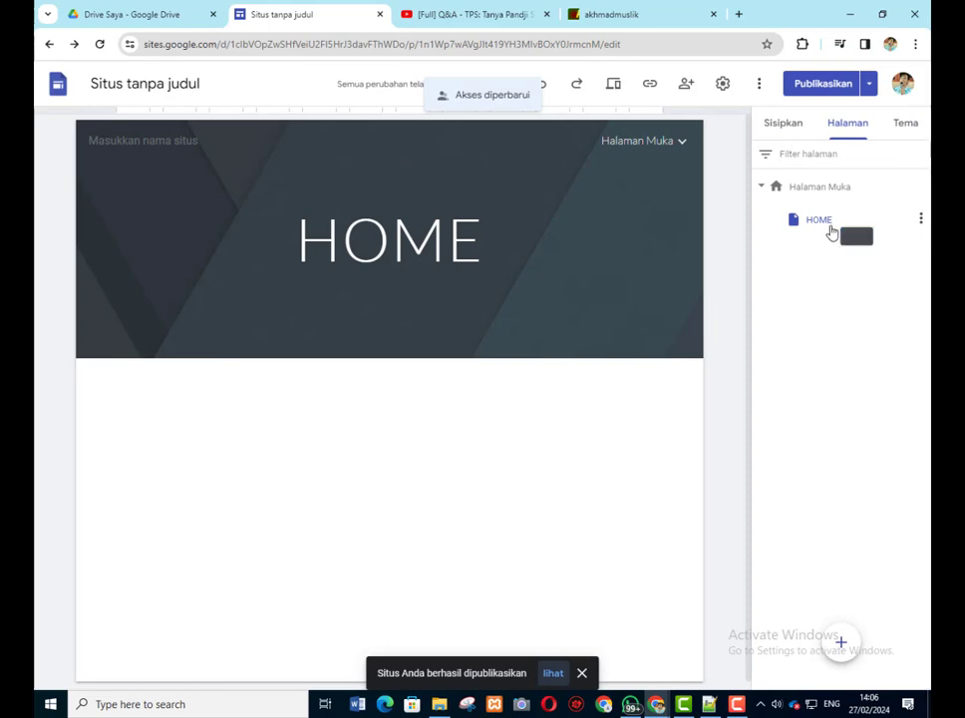
left_click(832, 229)
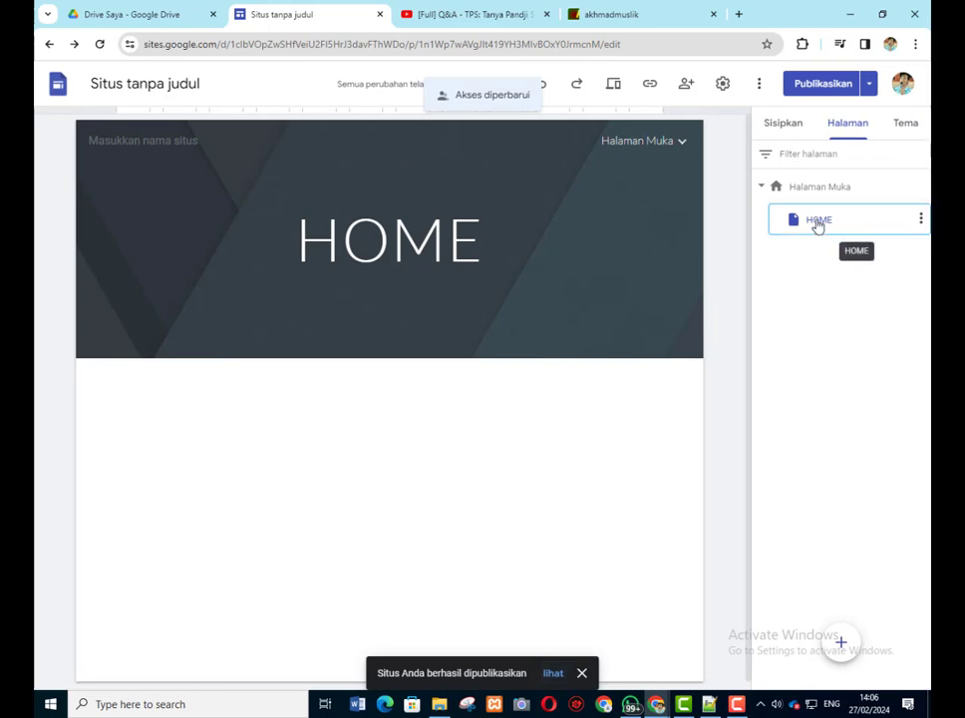
- Copy the published site link and open the LOGIN page's login embed code
left_click(651, 85)
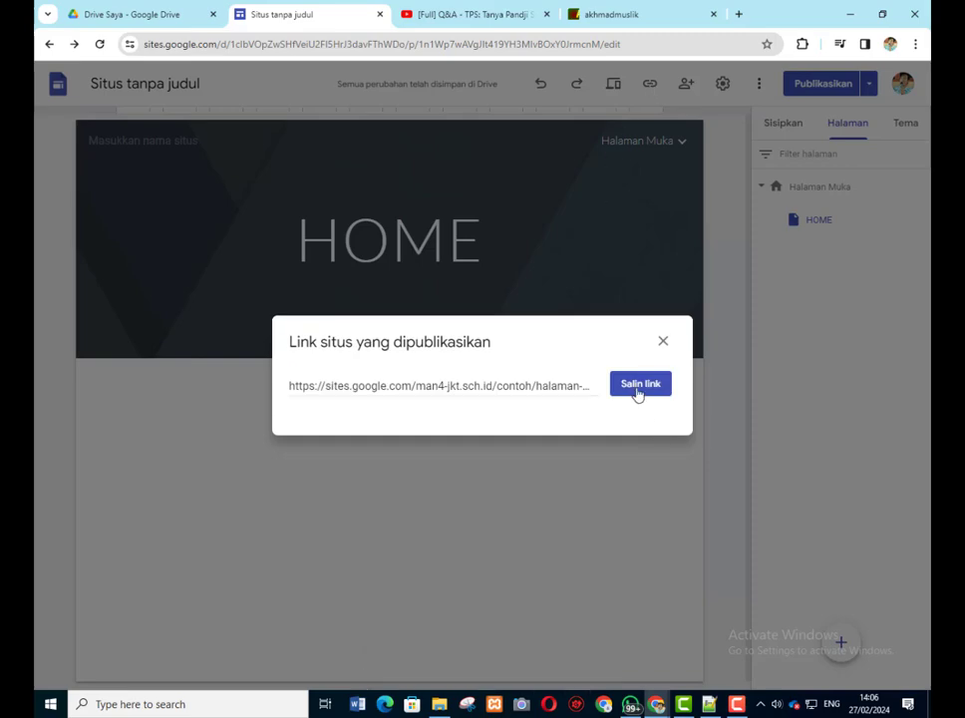
left_click(638, 392)
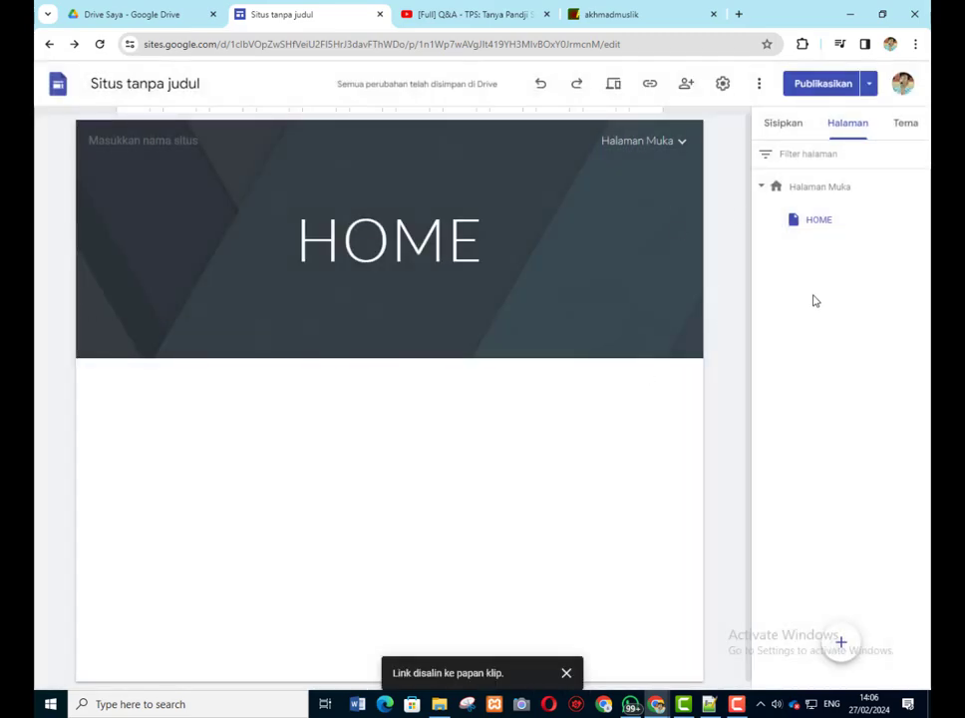
left_click(819, 190)
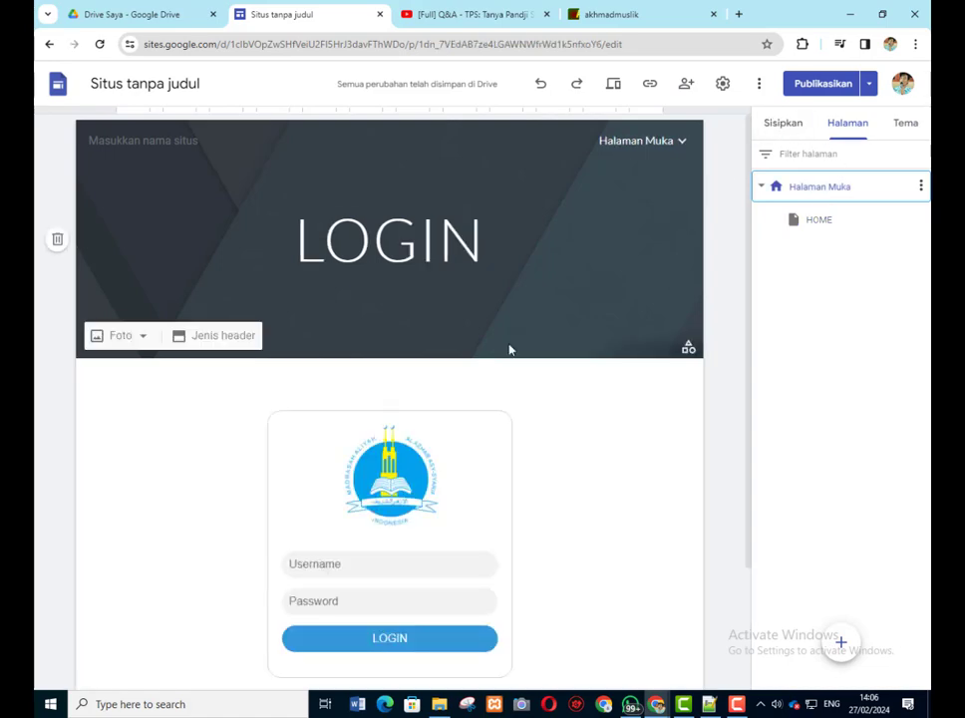
scroll(479, 379, "down", 1)
left_click(295, 317)
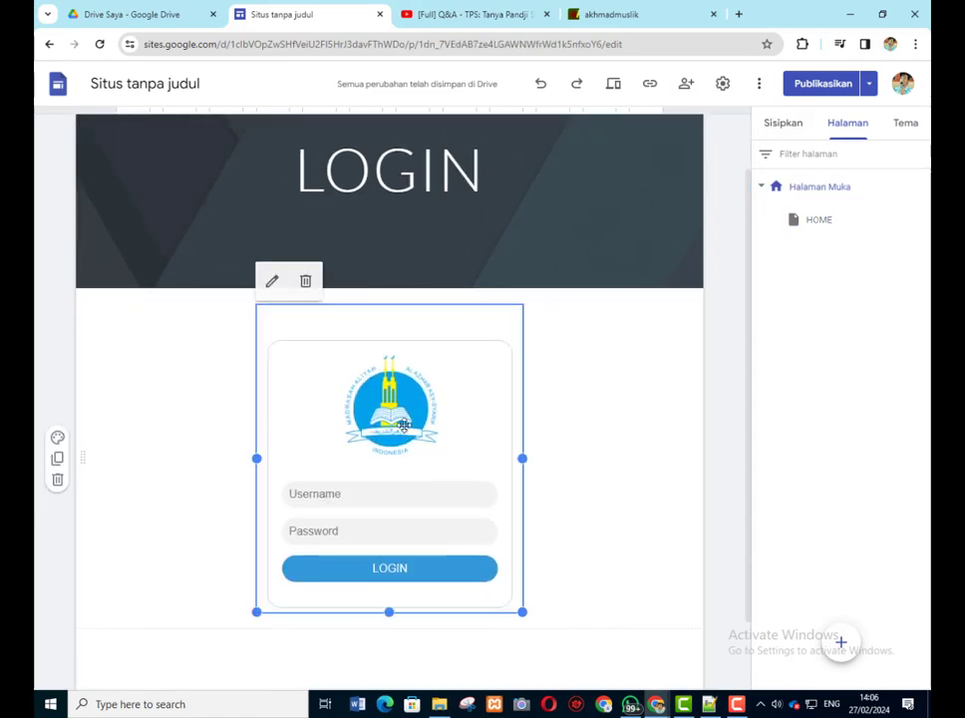
left_click(269, 282)
- Replace the window.open URL with the copied halaman-muka/home link and preview the form
scroll(444, 389, "up", 5)
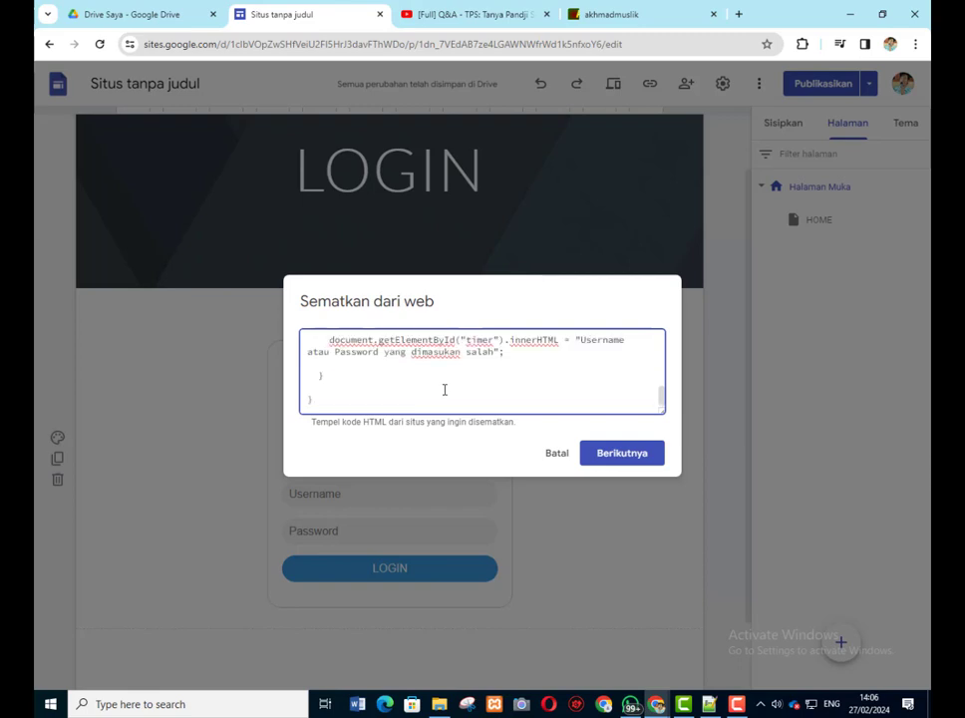
scroll(436, 368, "up", 3)
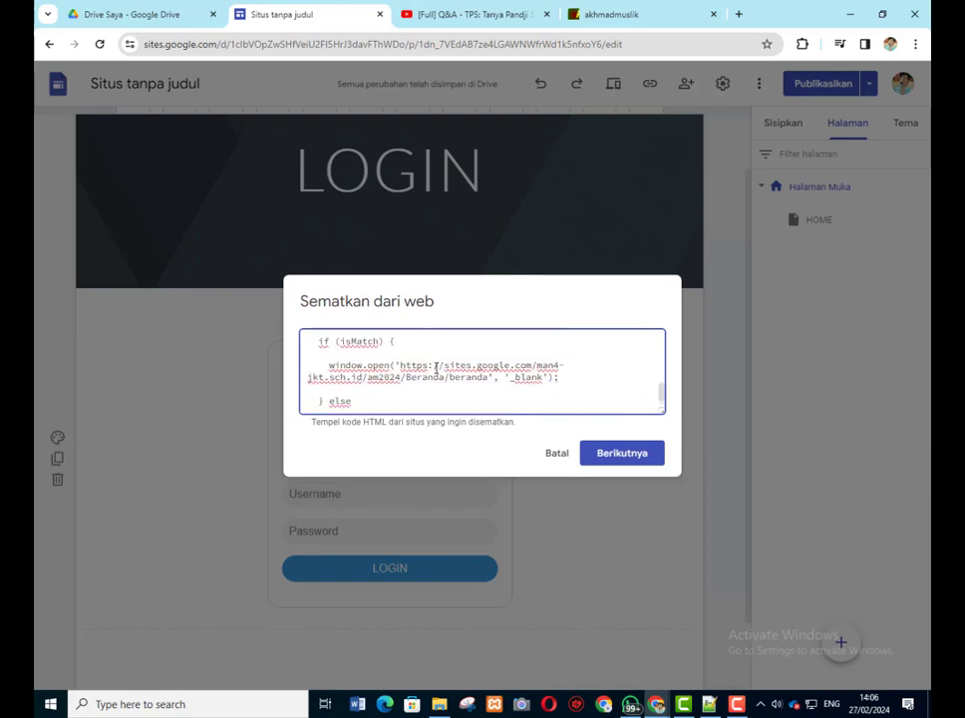
scroll(435, 368, "down", 3)
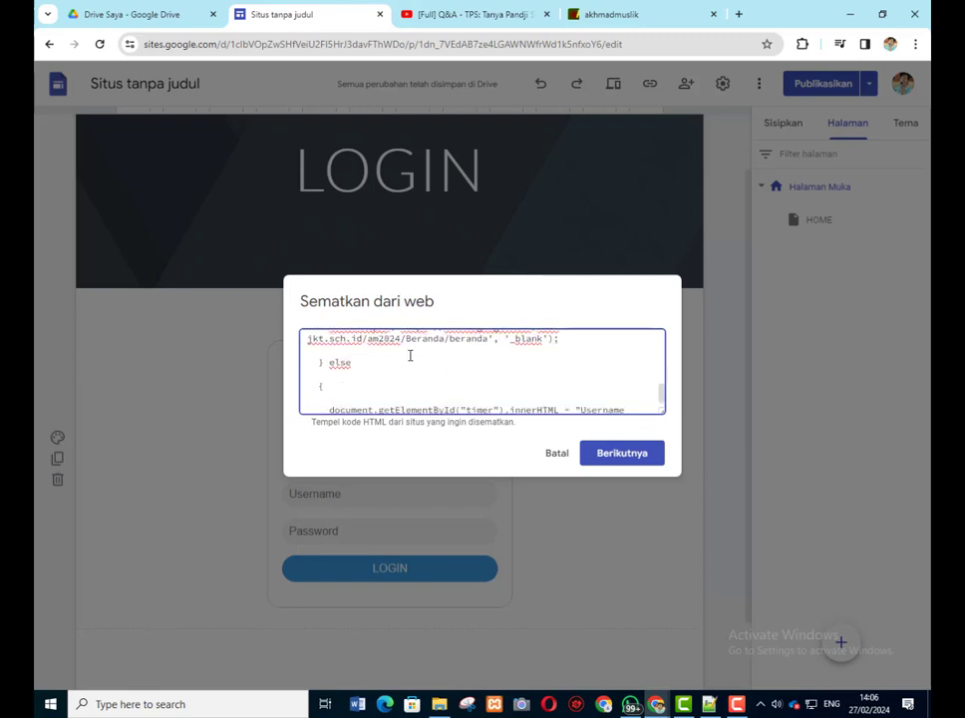
left_click(410, 351)
key("Up")
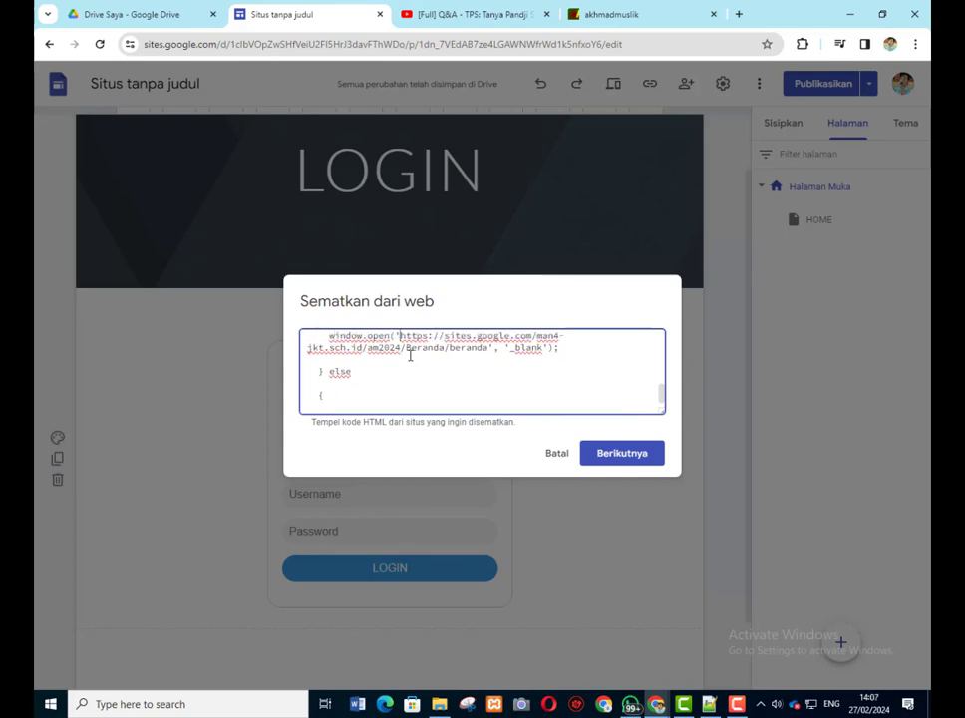
key("shift+Right")
key("shift+Right")
key("shift+Right")
key("shift+Right")
key("shift+Right")
key("shift+Right")
key("shift+Right")
key("shift+Right")
key("shift+Right")
key("shift+Right")
key("shift+Right")
key("shift+Right")
key("shift+Right")
key("shift+Right")
key("shift+Right")
key("shift+Right")
key("shift+Right")
key("shift+Right")
key("shift+Right")
key("shift+Right")
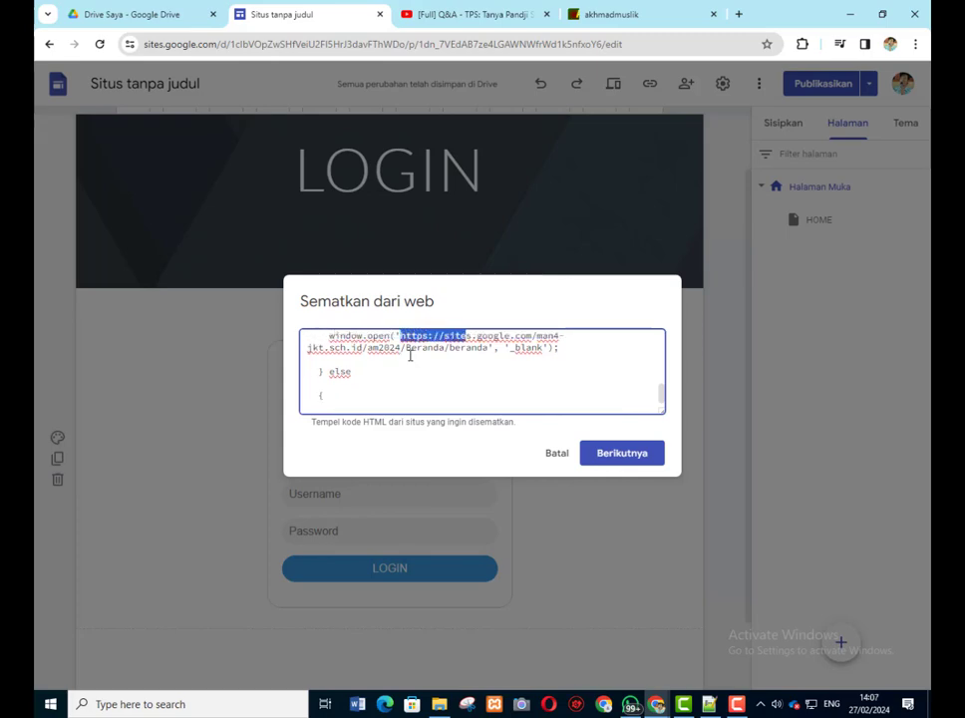
key("shift+Right")
key("shift+Right")
key("shift+Right")
key("shift+Right")
key("shift+Right")
key("shift+Right")
key("shift+Right")
key("shift+Right")
key("shift+Right")
key("shift+Right")
key("shift+Right")
key("shift+Right")
key("shift+Right")
key("shift+Right")
key("shift+Right")
key("shift+Right")
key("shift+Right")
key("shift+Right")
key("shift+Right")
key("shift+Right")
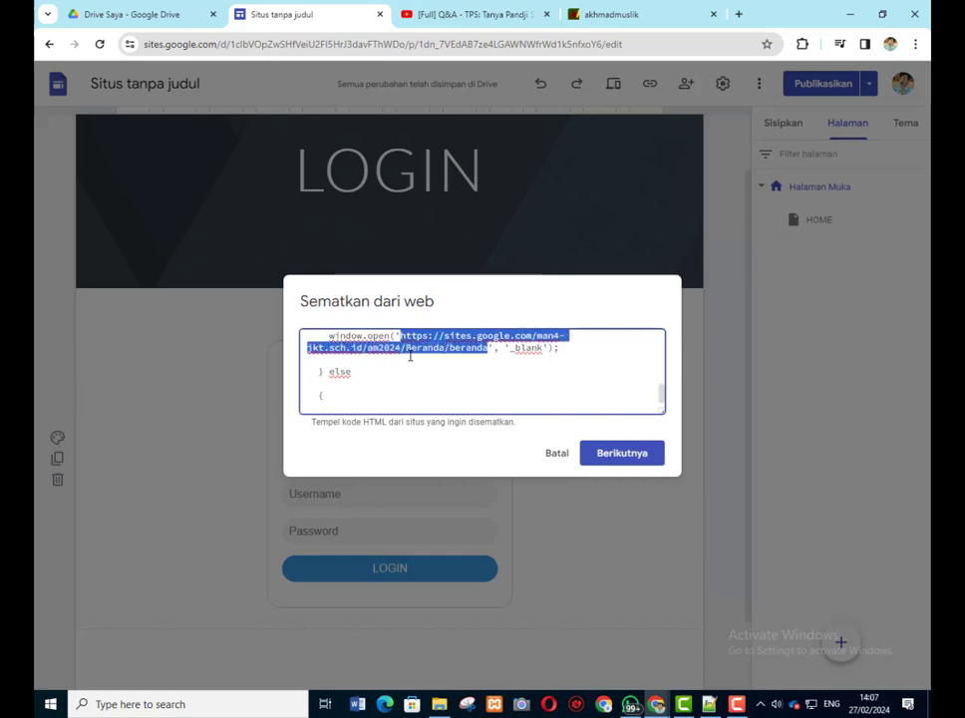
key("ctrl+v")
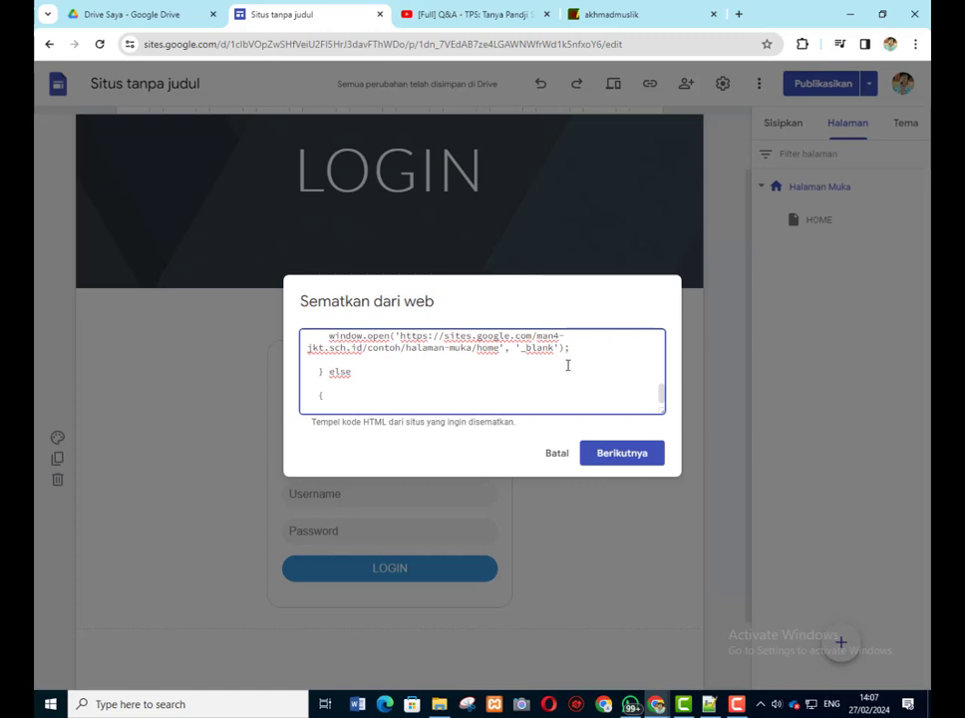
scroll(545, 367, "up", 5)
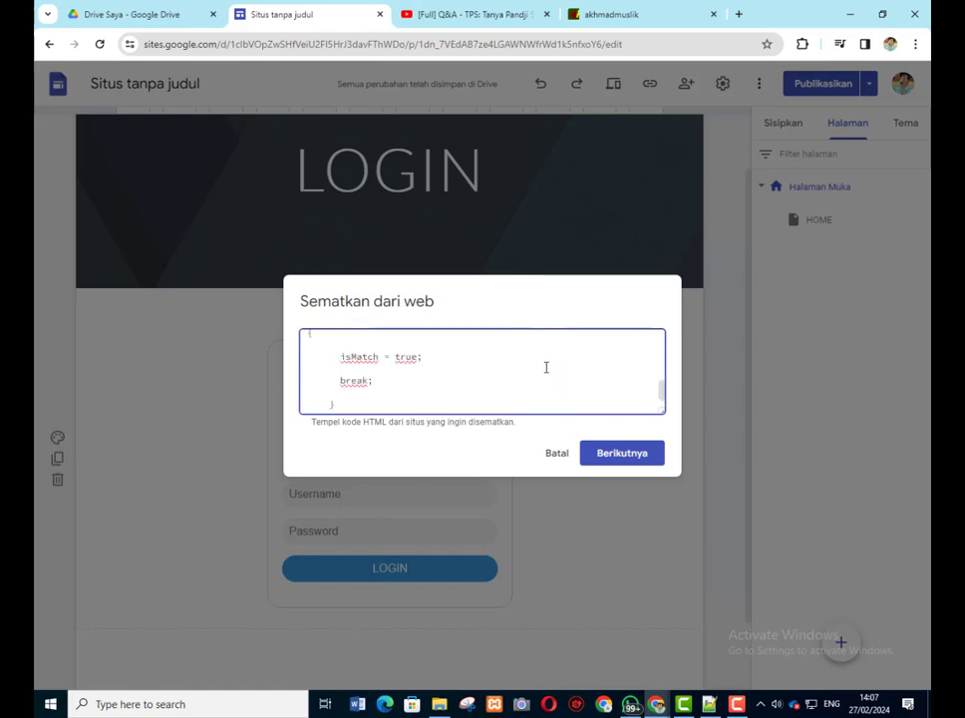
scroll(546, 366, "up", 2)
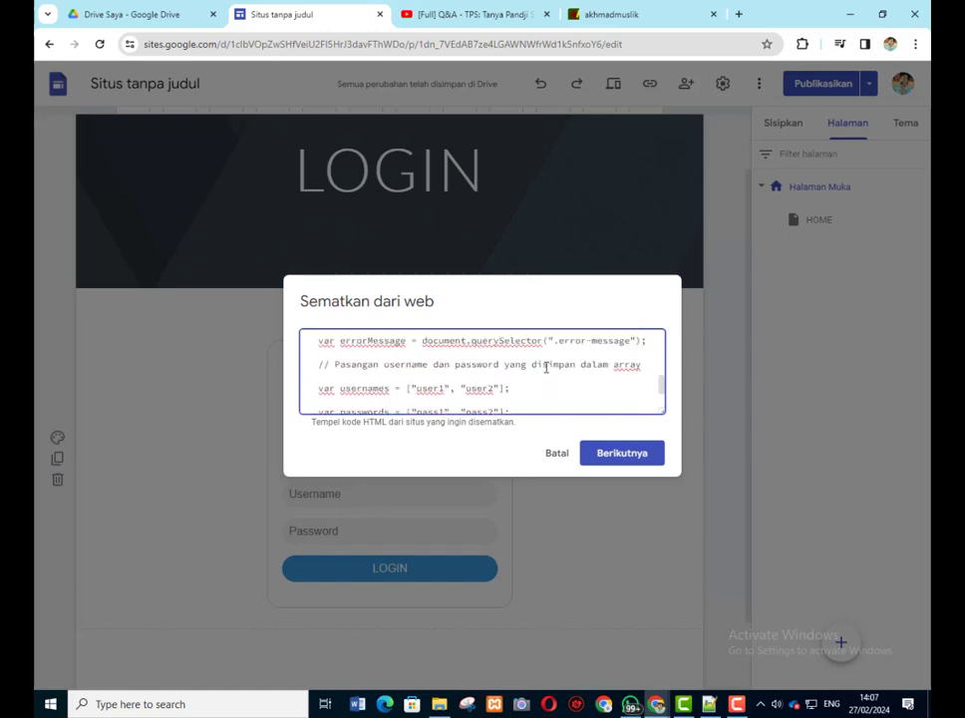
scroll(545, 367, "down", 2)
scroll(546, 367, "up", 2)
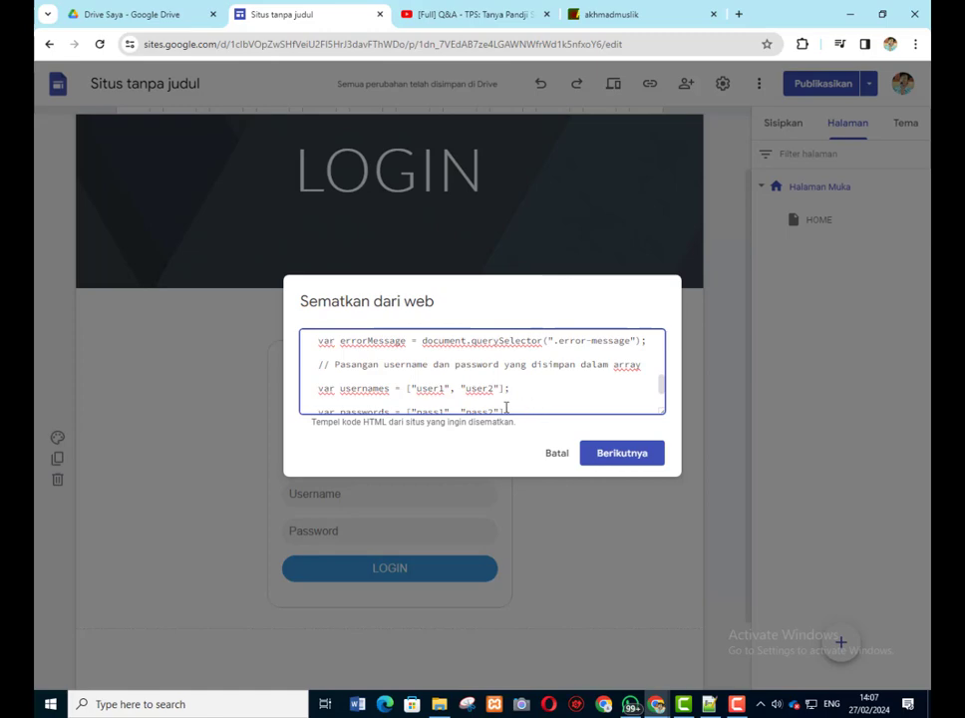
scroll(443, 377, "down", 2)
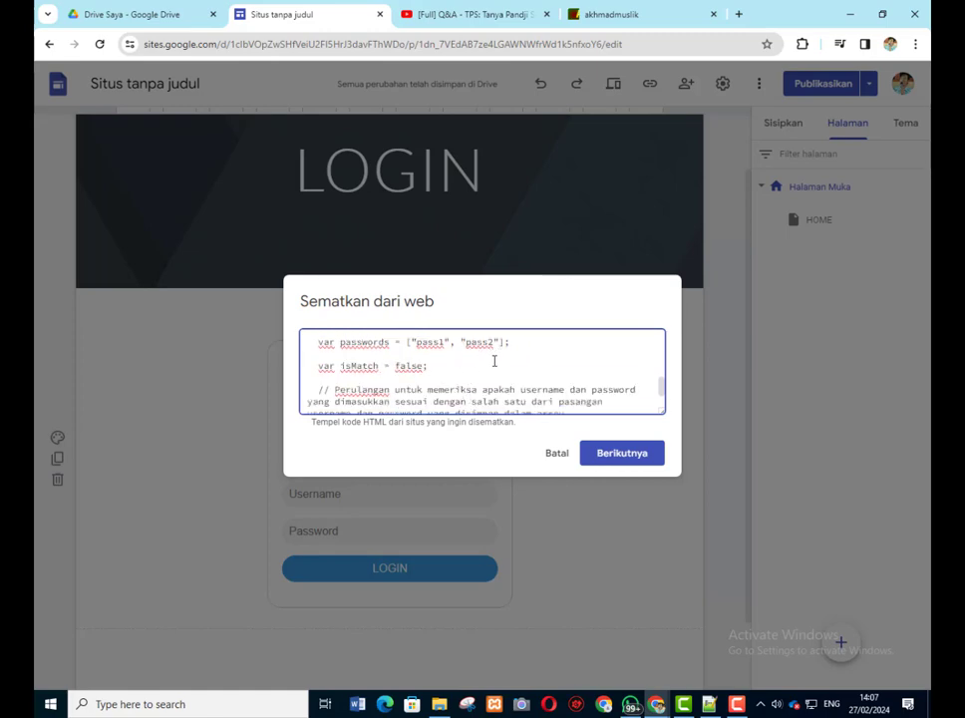
left_click(619, 455)
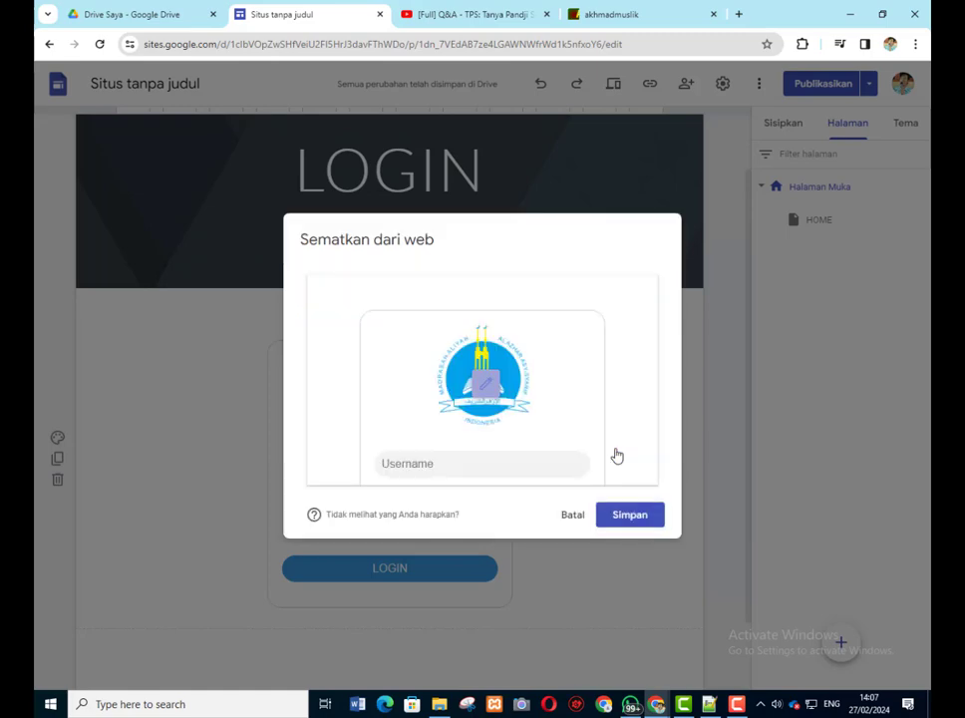
- Save the edited login form embed on the page
left_click(638, 519)
left_click(638, 517)
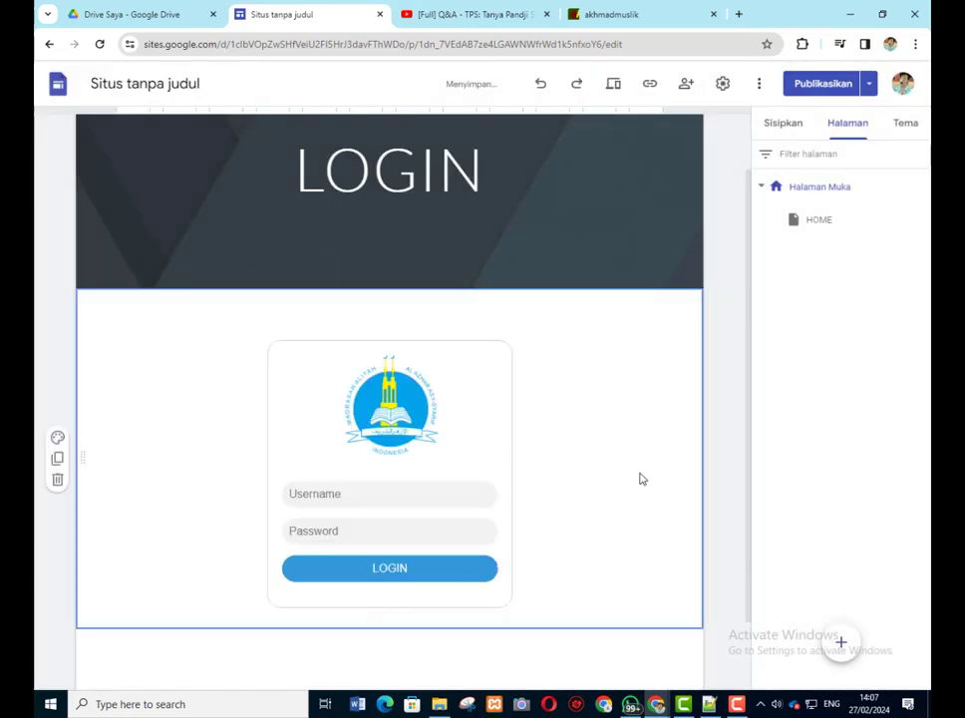
left_click(439, 445)
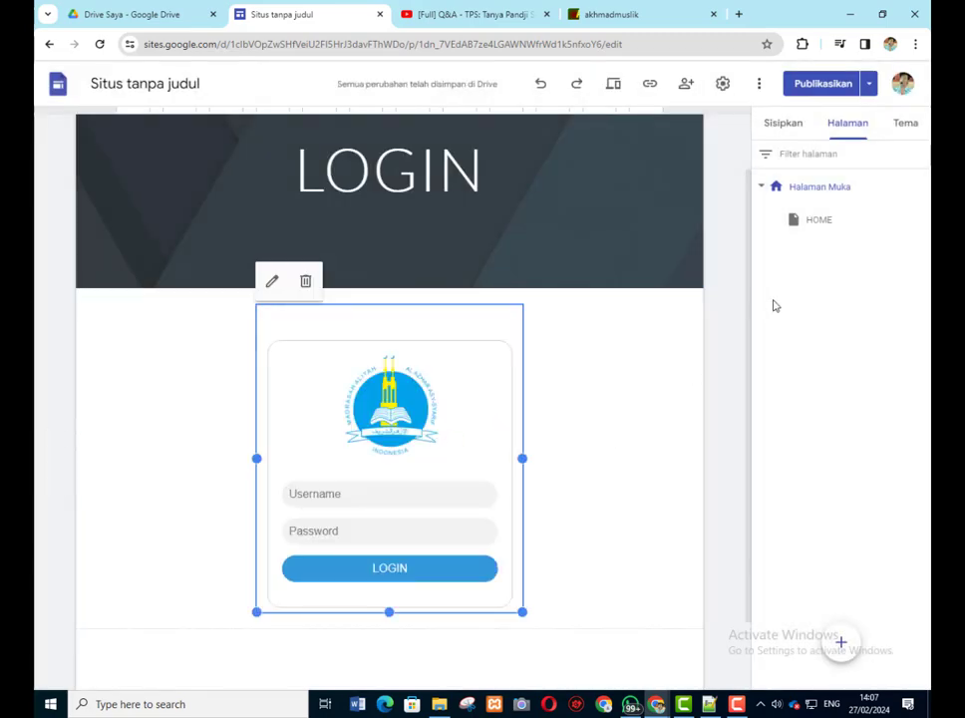
- Republish the site from the review screen and open the live LOGIN page in a new tab
left_click(821, 85)
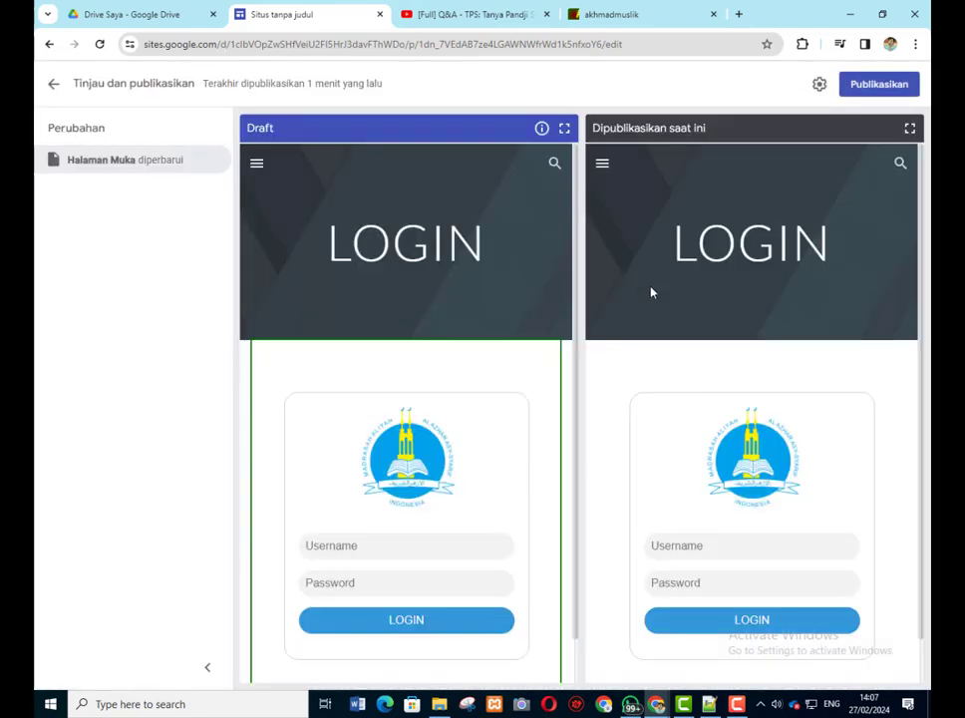
left_click(863, 90)
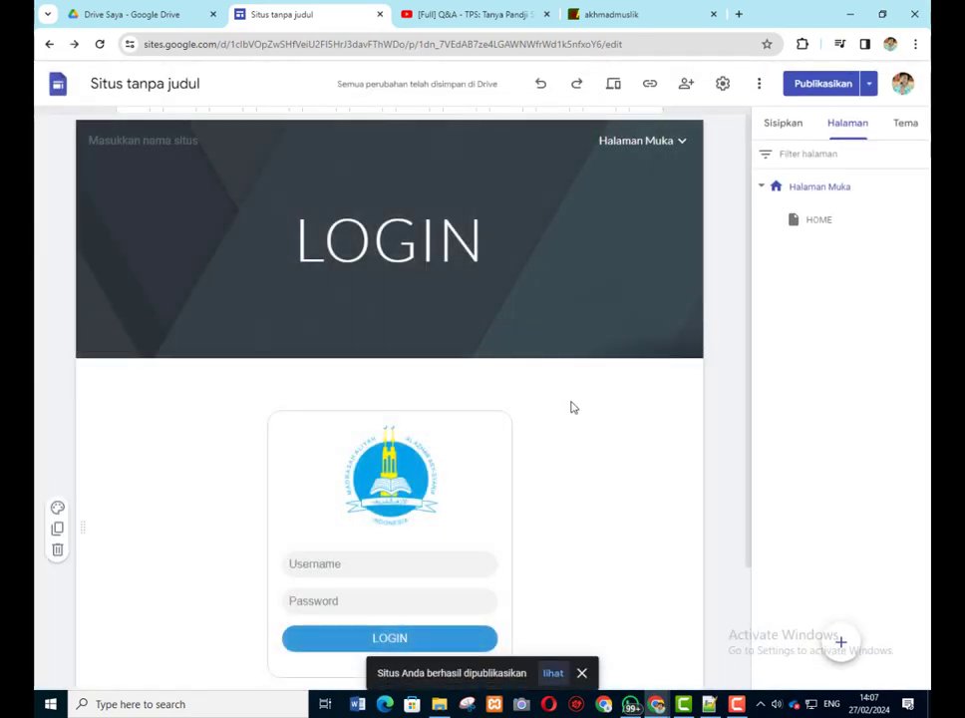
left_click(554, 674)
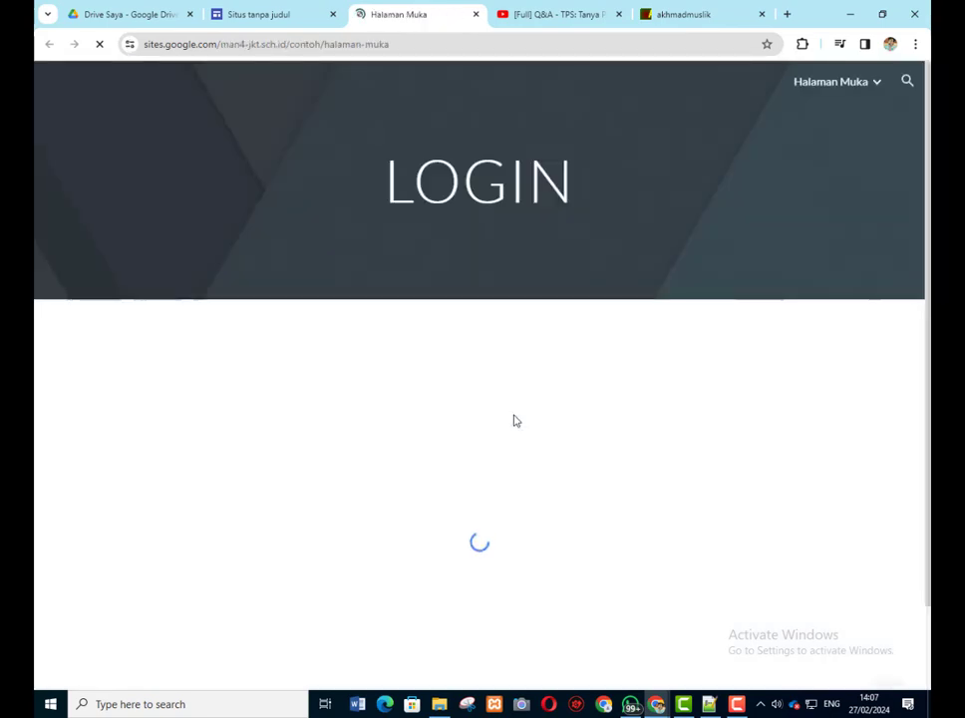
scroll(431, 446, "down", 1)
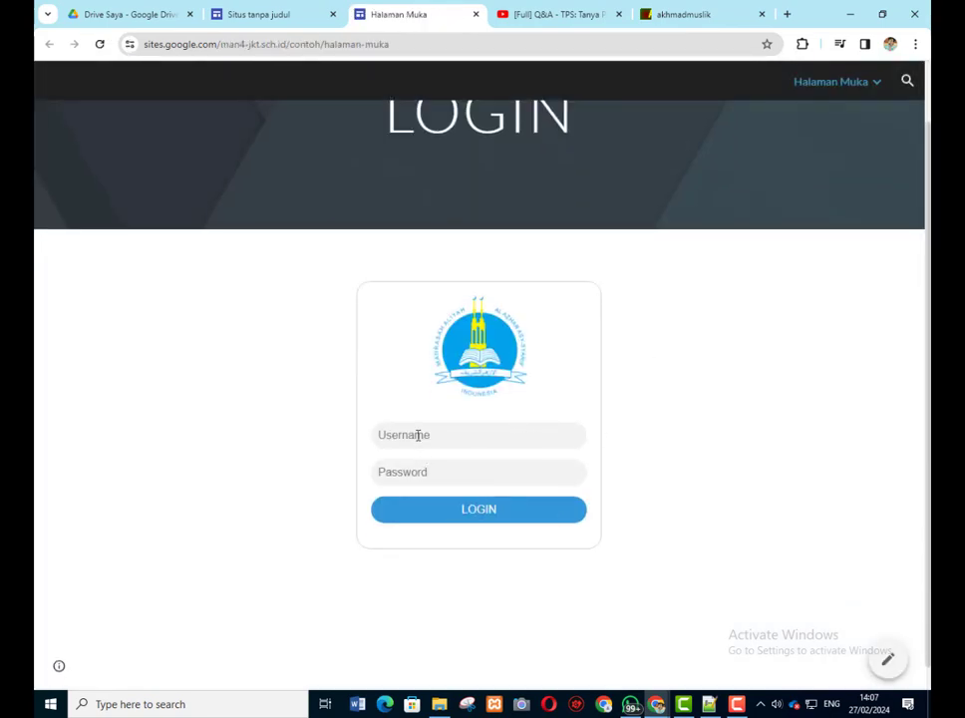
left_click(418, 435)
type("user1")
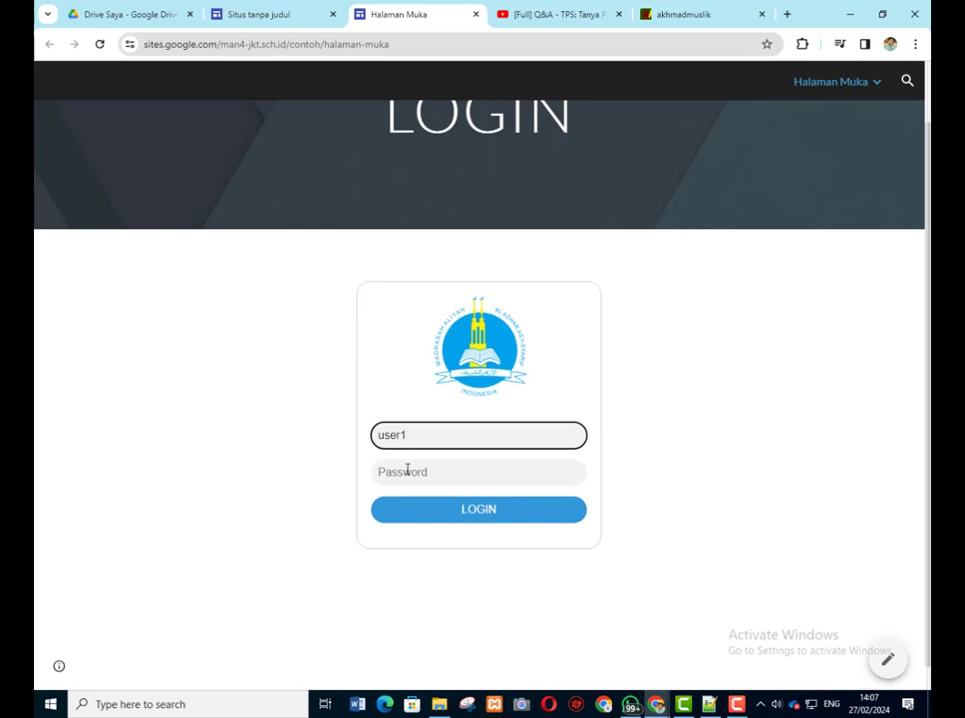
left_click(406, 470)
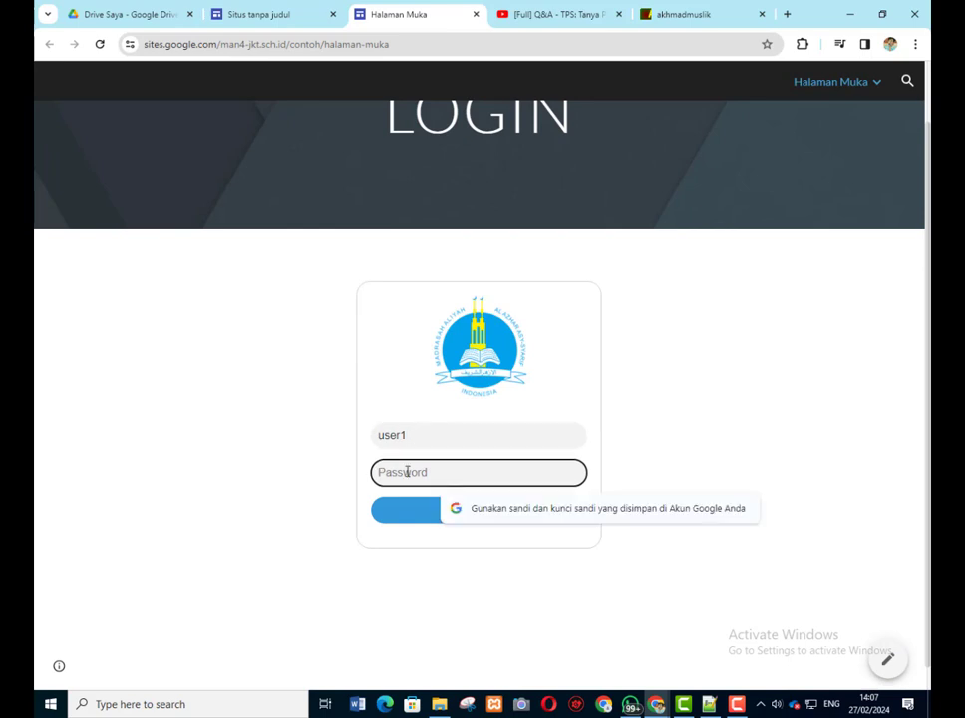
type("••")
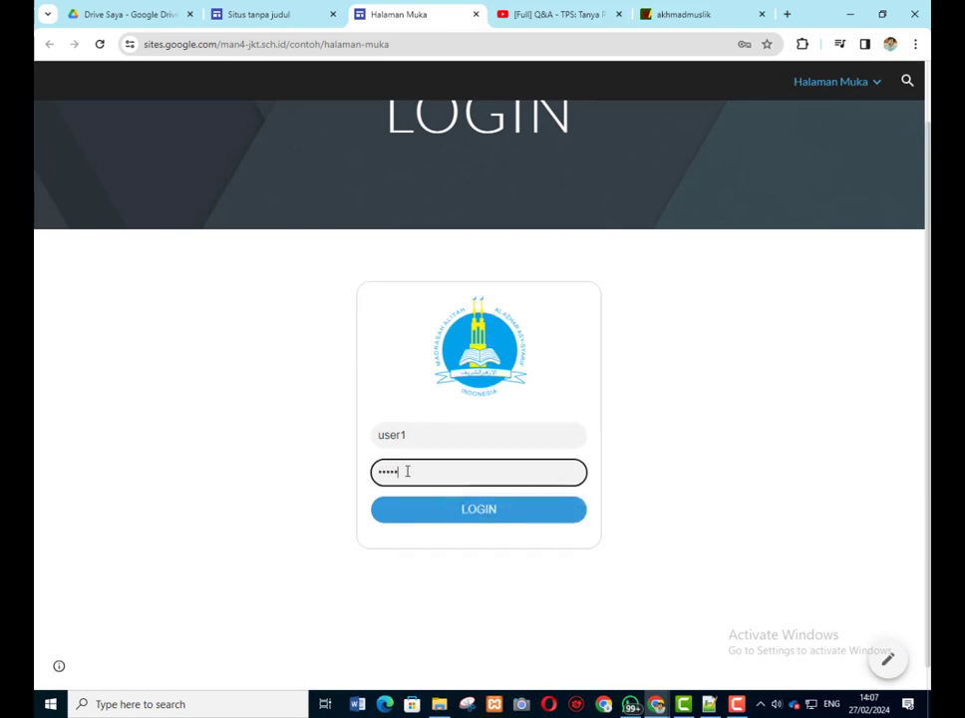
left_click(470, 515)
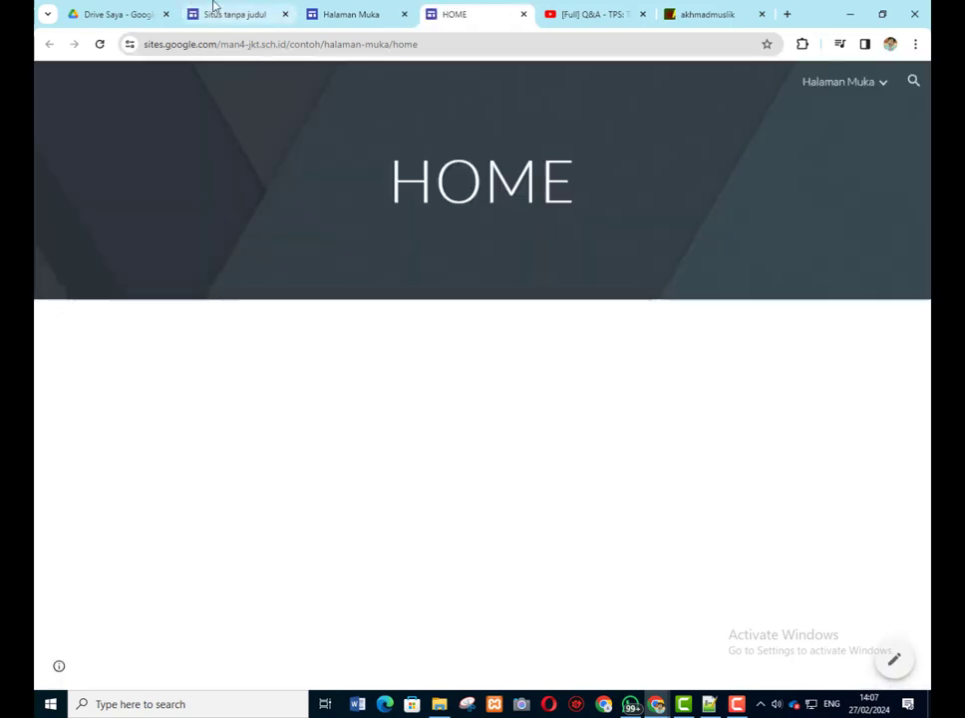
left_click(214, 12)
left_click(450, 14)
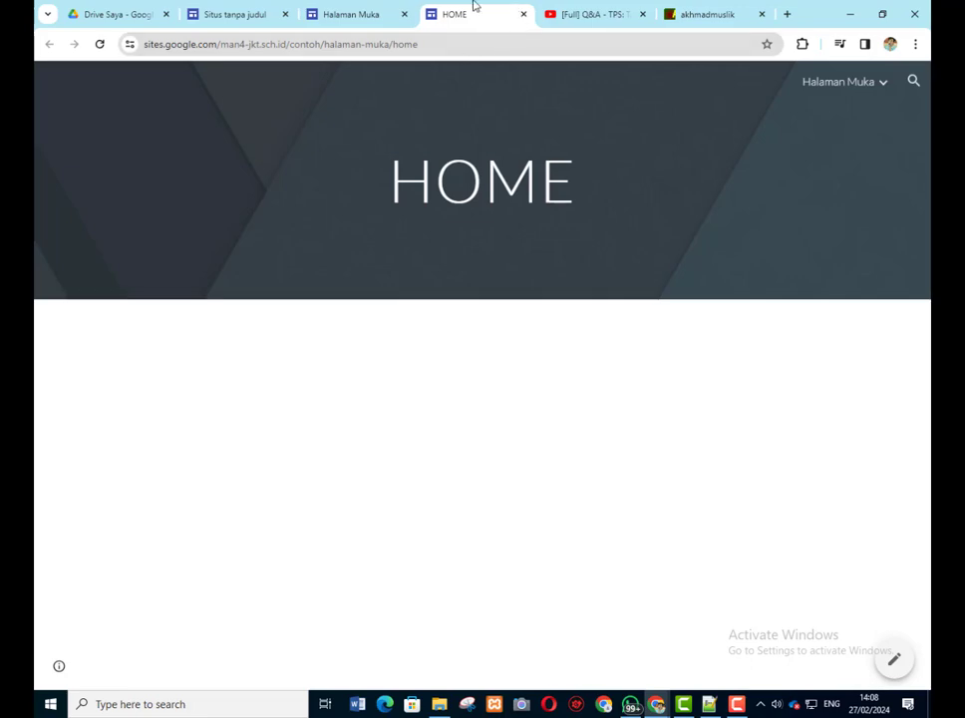
- Close the HOME preview and create a KELAS X subpage under HOME
left_click(524, 14)
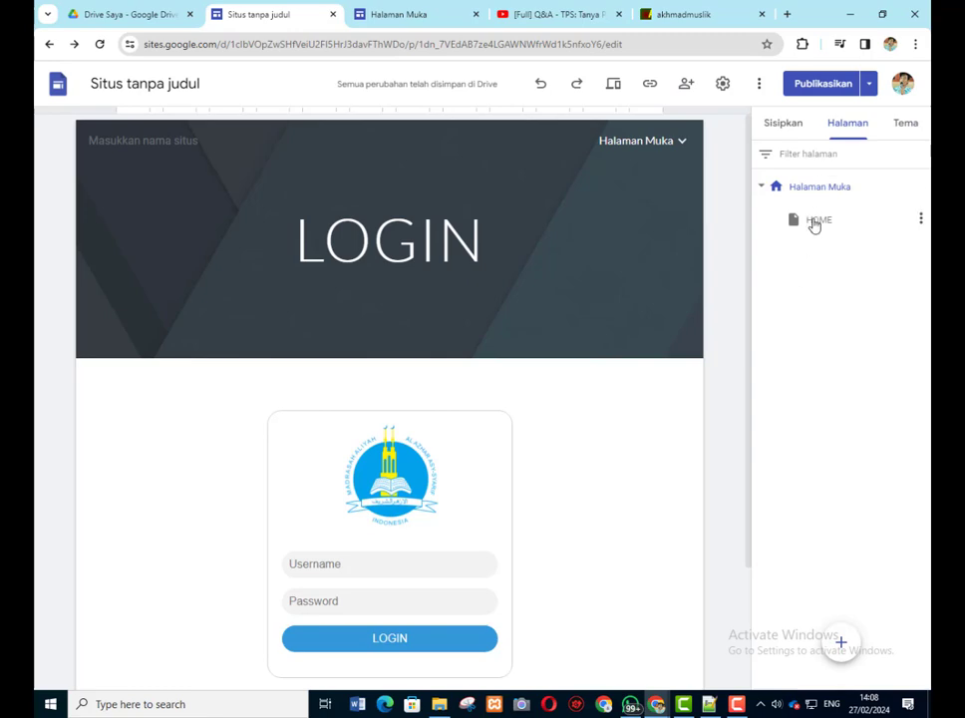
left_click(814, 223)
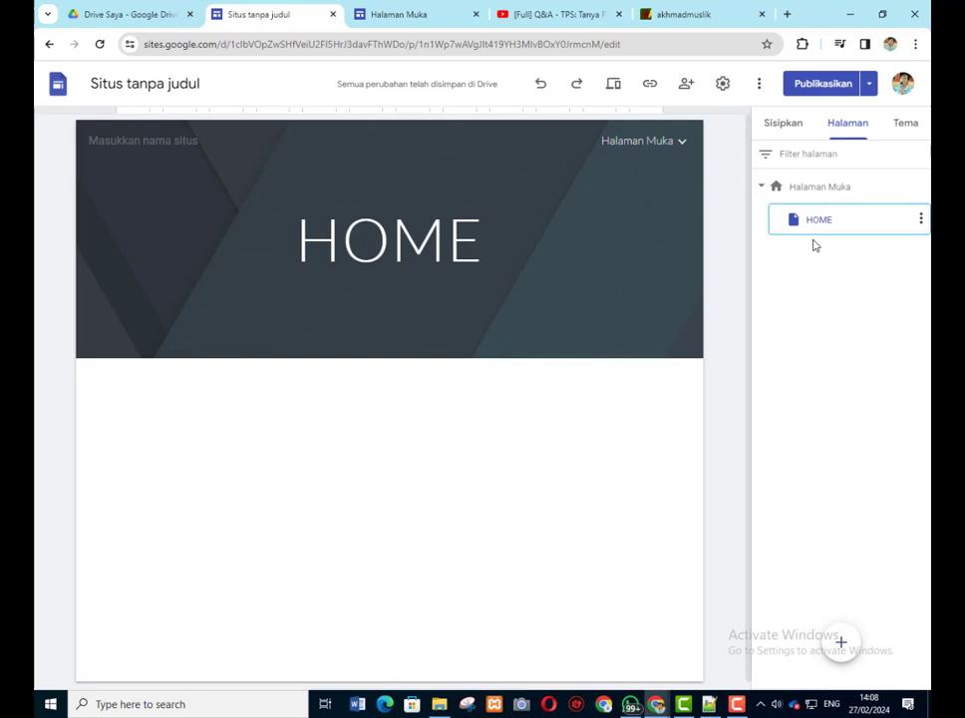
left_click(921, 219)
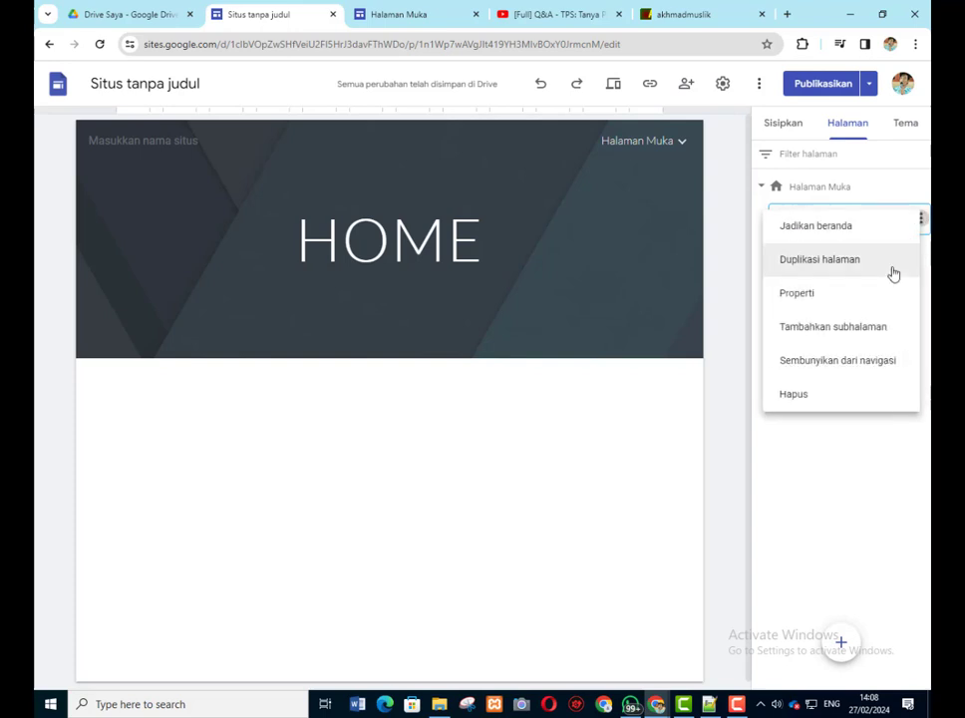
left_click(862, 329)
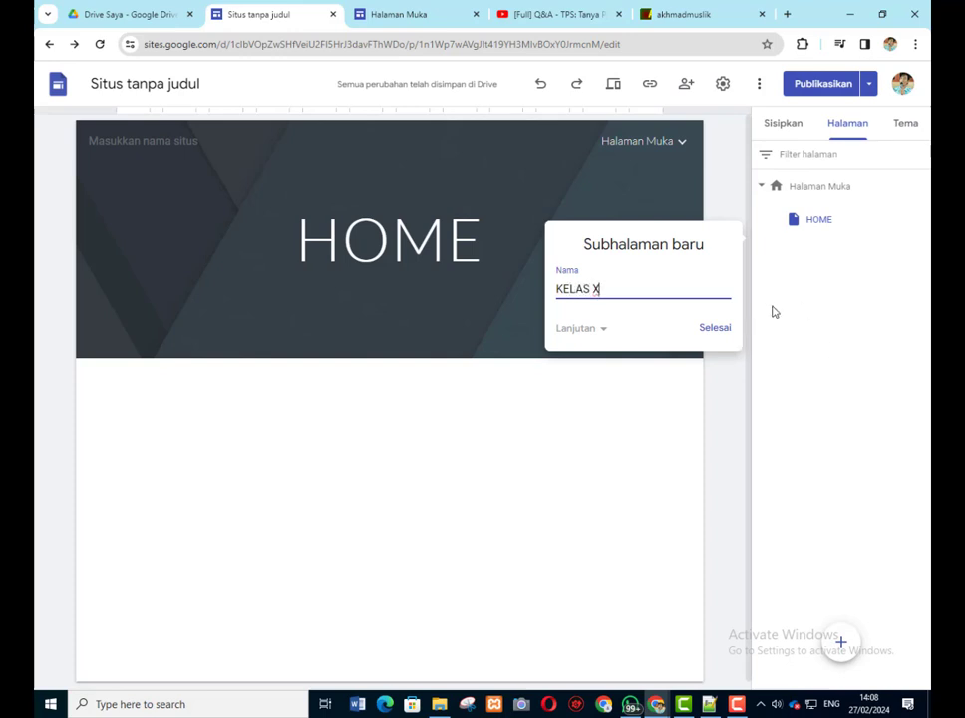
left_click(713, 327)
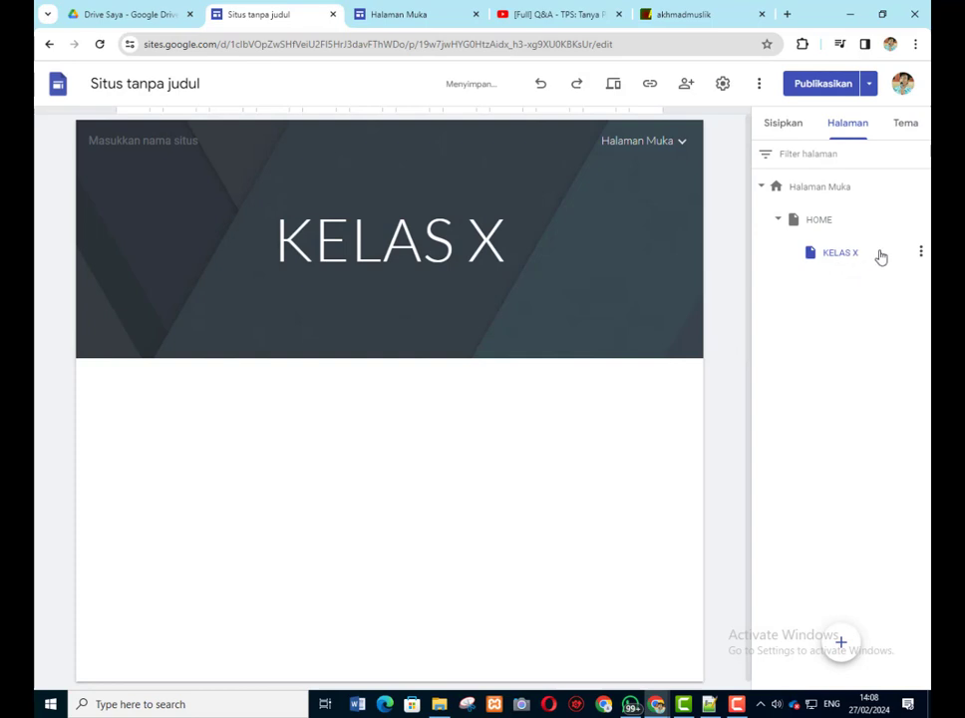
- Duplicate KELAS X and remove the Salinan prefix to create the KELAS XI page
left_click(921, 254)
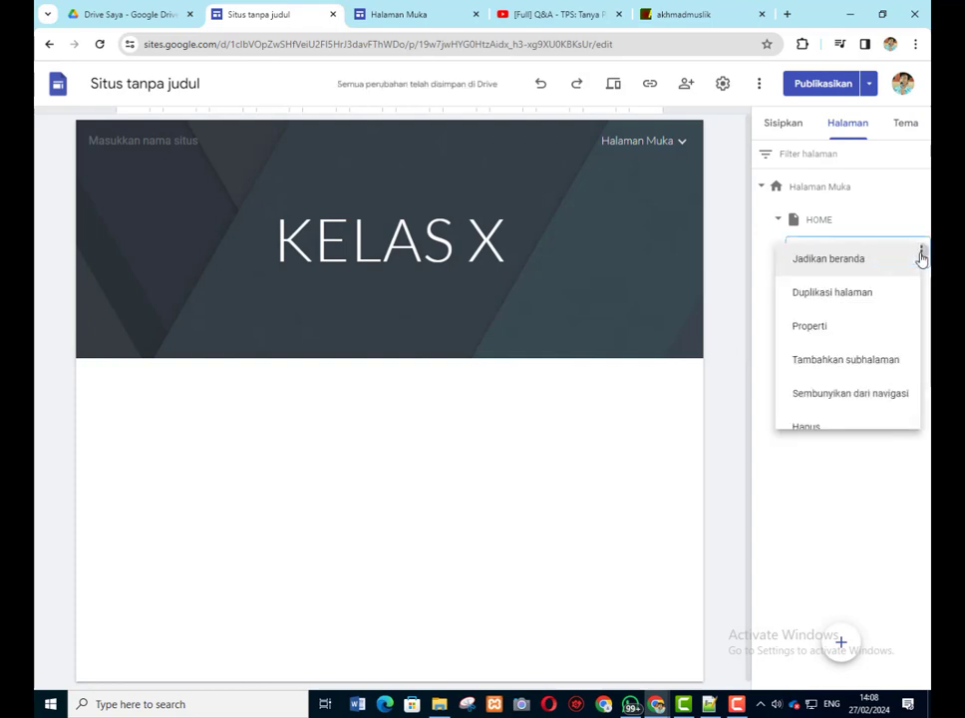
left_click(816, 295)
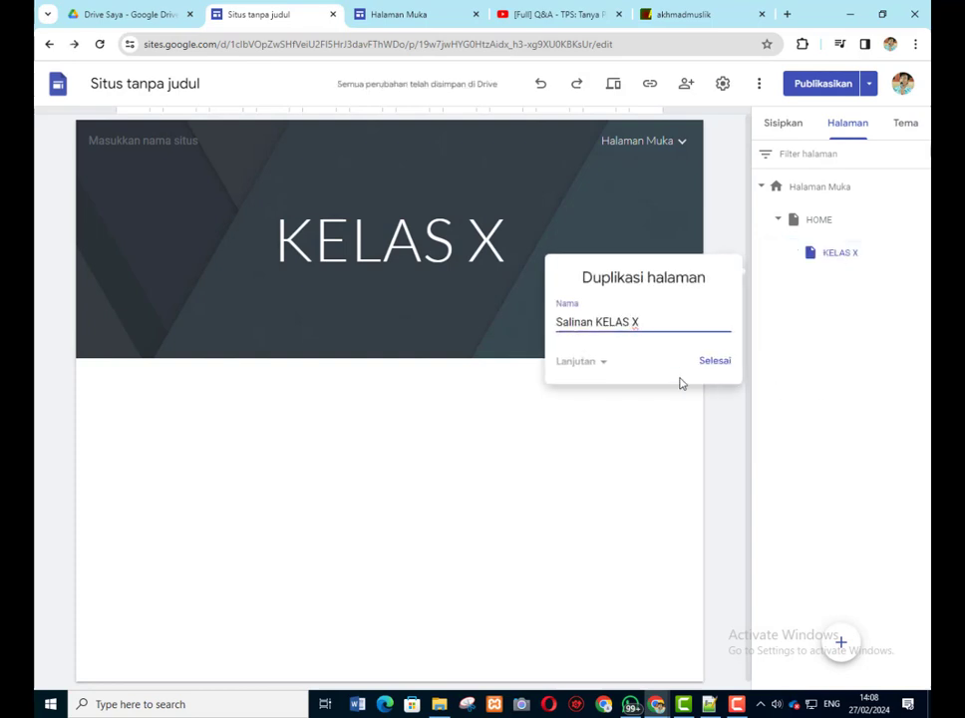
left_click_drag(598, 323, 552, 329)
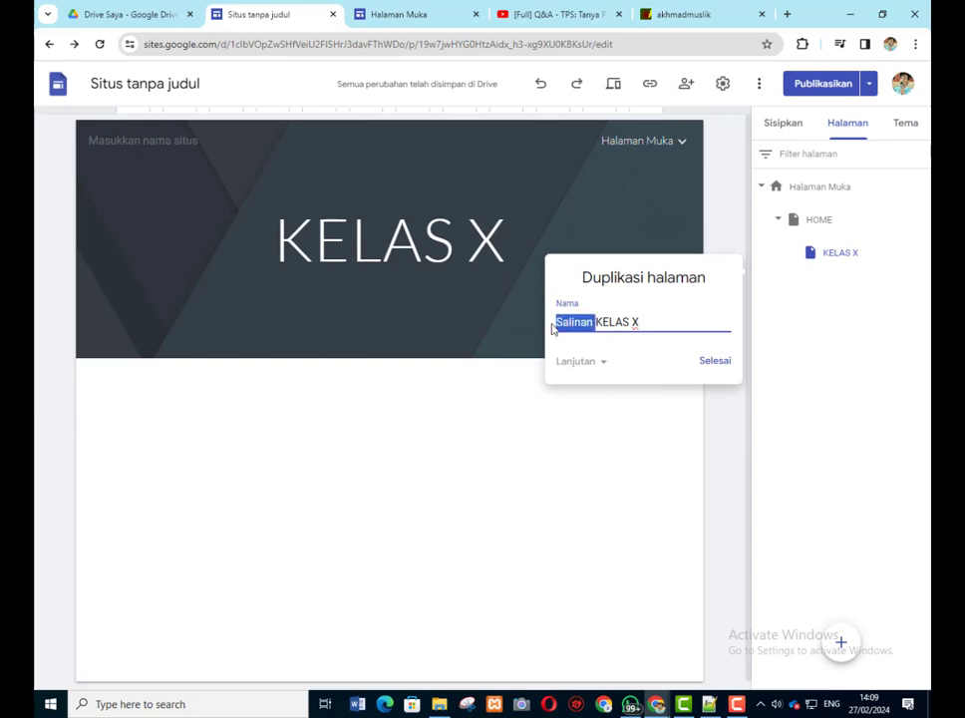
key("BackSpace")
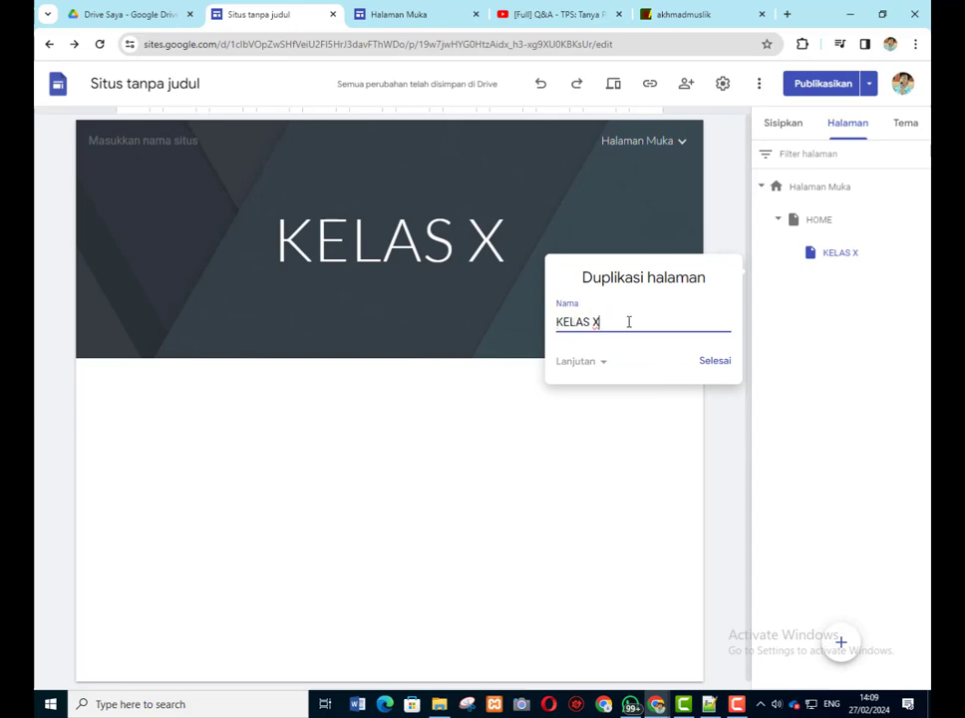
left_click(716, 361)
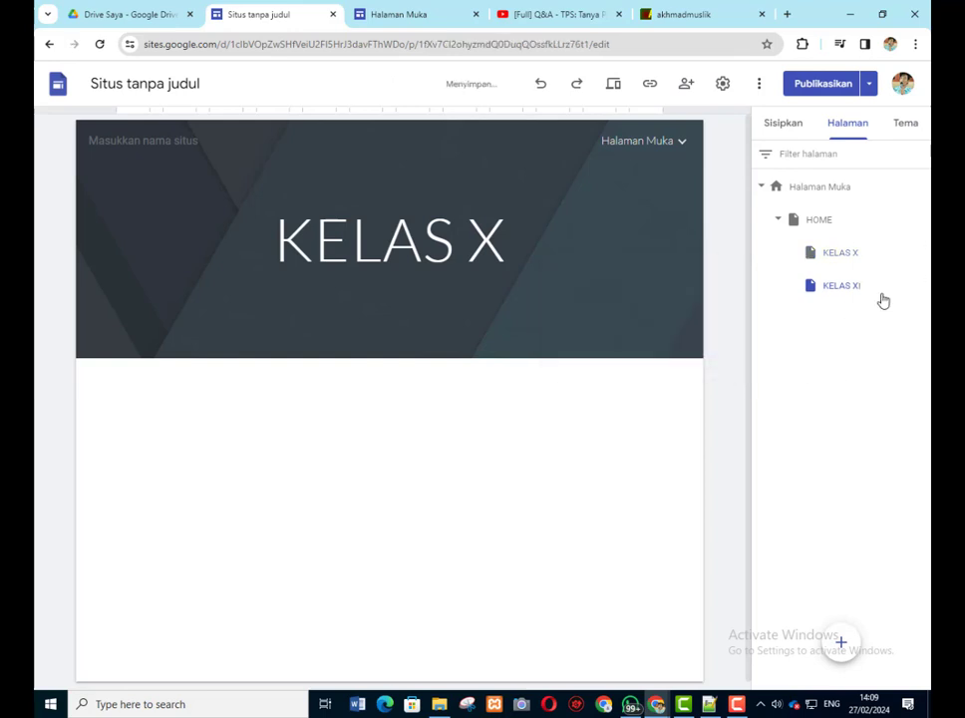
- Duplicate KELAS XI, removing the Salinan prefix, to create the KELAS XII page
left_click(921, 287)
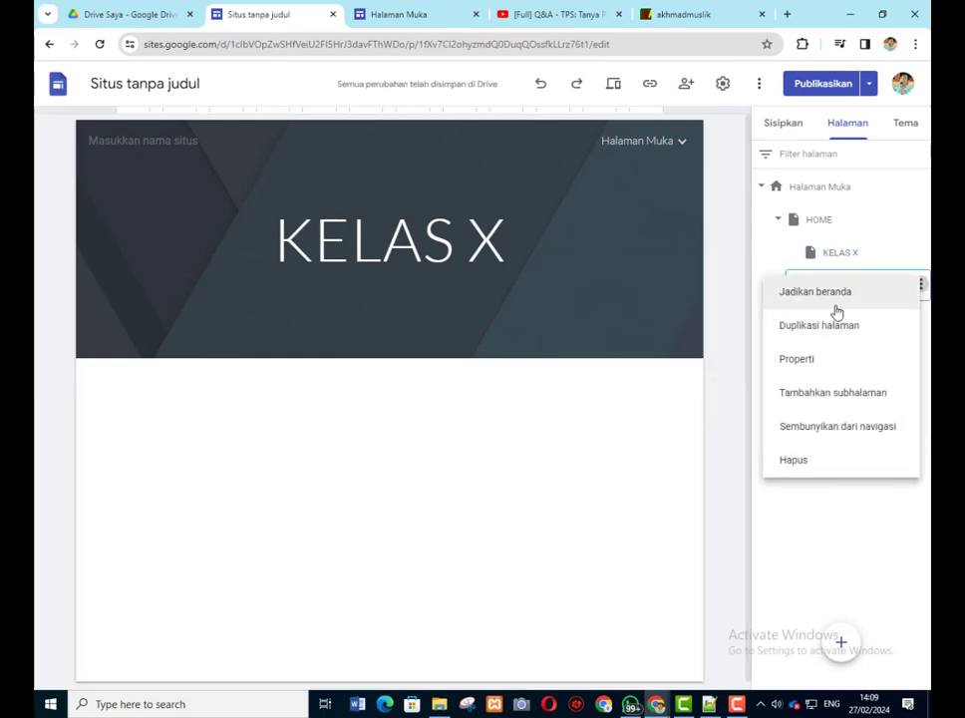
left_click(822, 338)
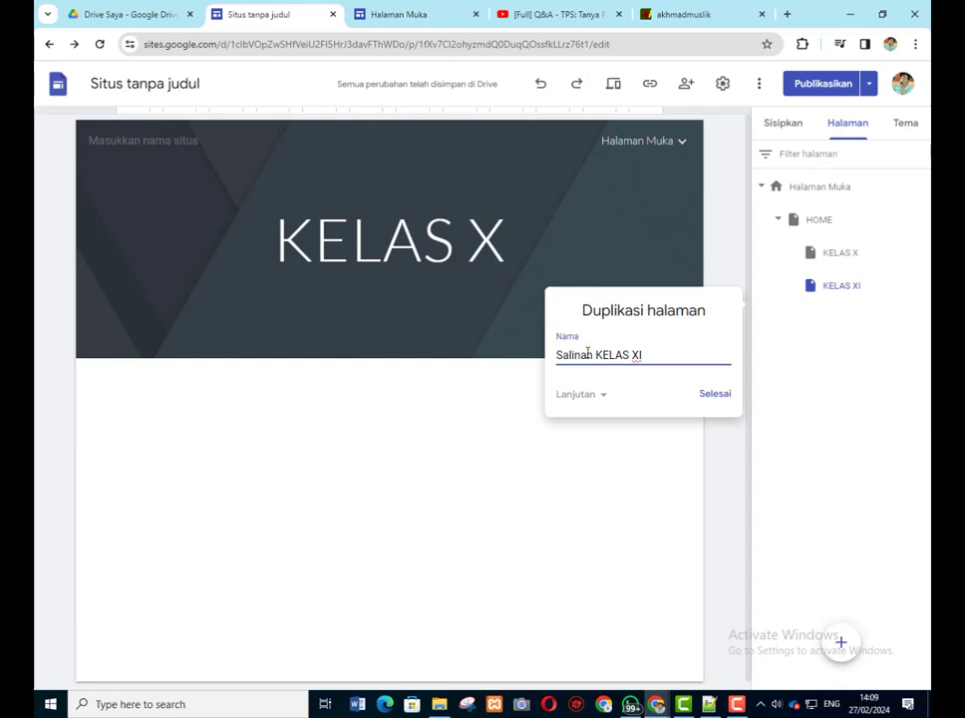
left_click_drag(597, 356, 544, 364)
key("BackSpace")
left_click(722, 394)
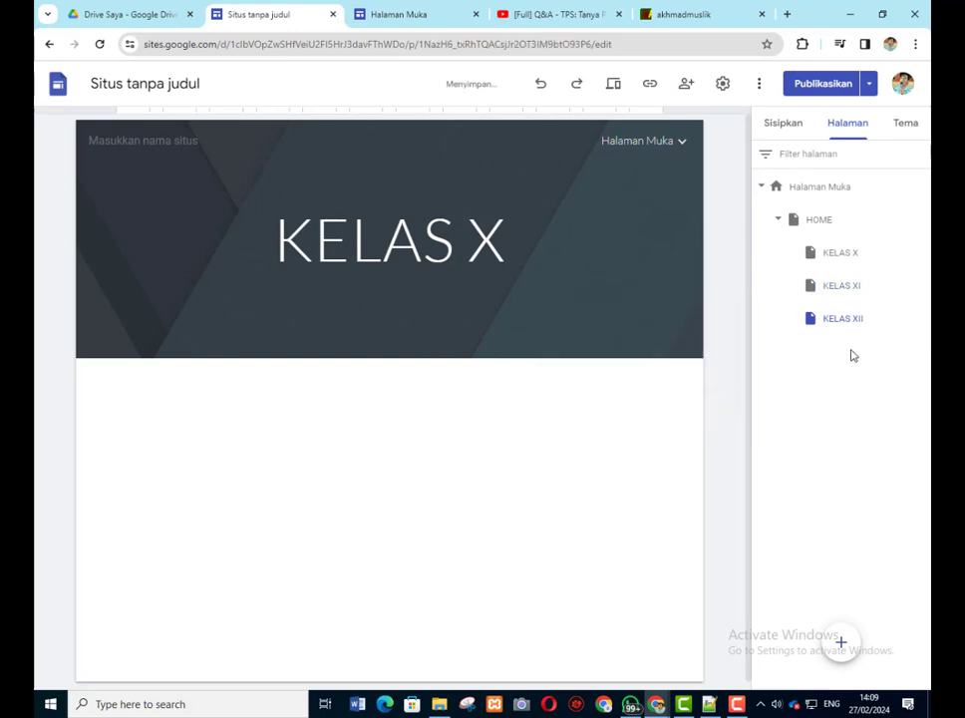
left_click(811, 190)
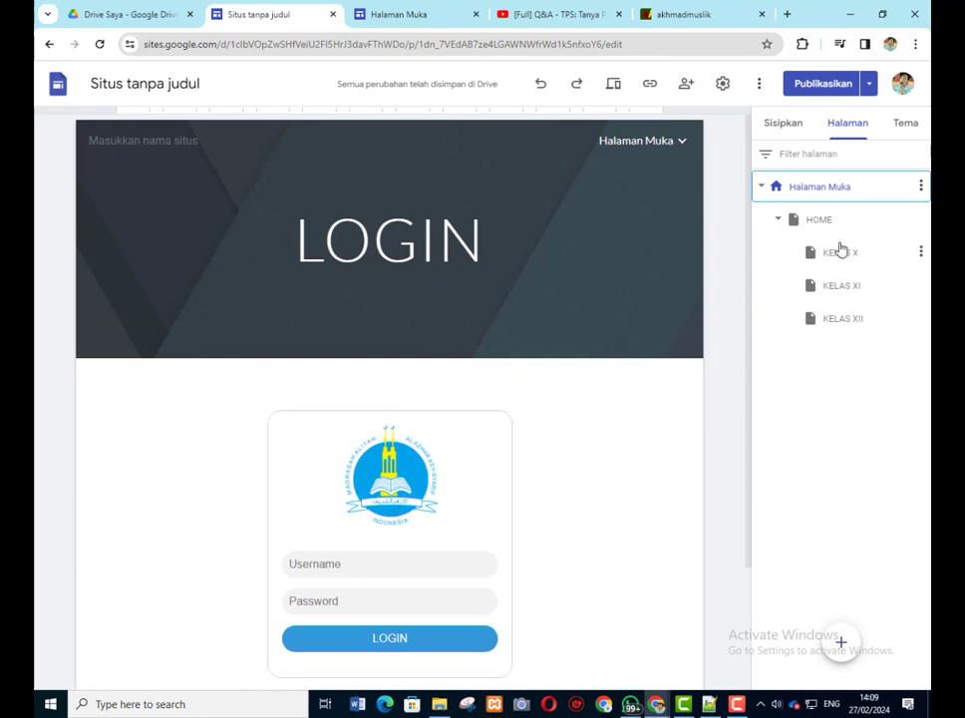
- Replace the HOME header title with 'PILIHAN KELAS' and widen the title box to fit one line
left_click(817, 222)
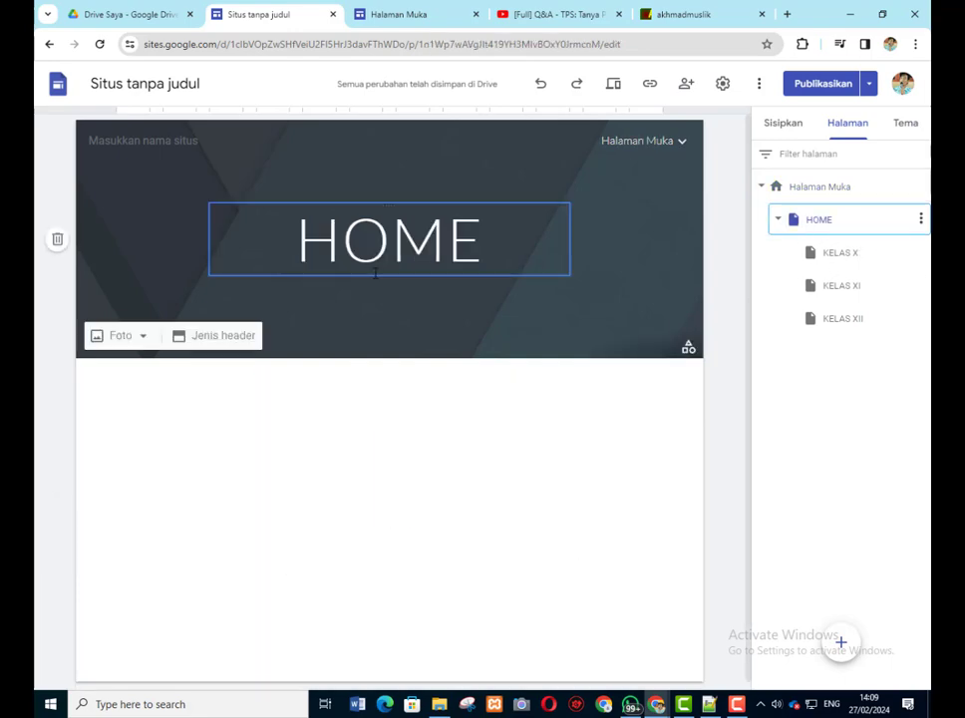
left_click_drag(483, 240, 287, 252)
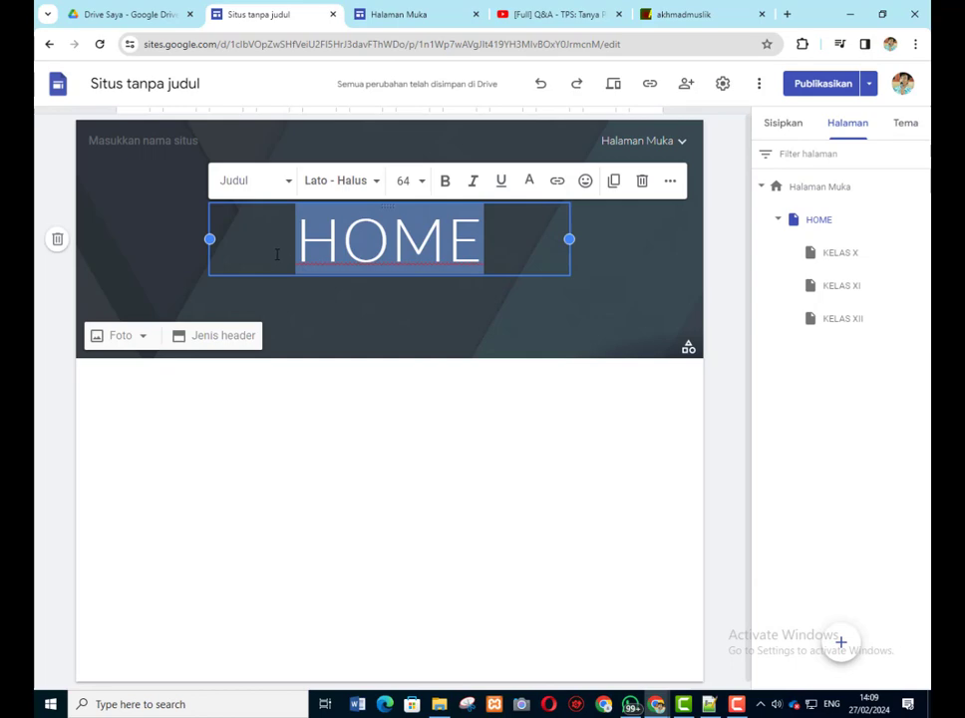
type("PILIH")
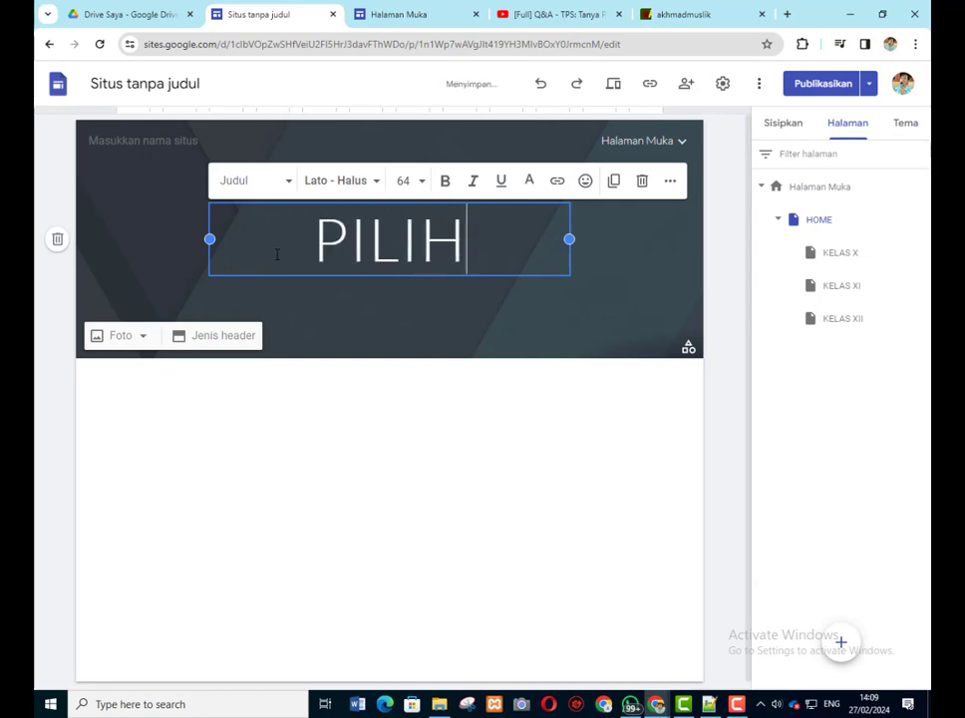
type("AN KELAS")
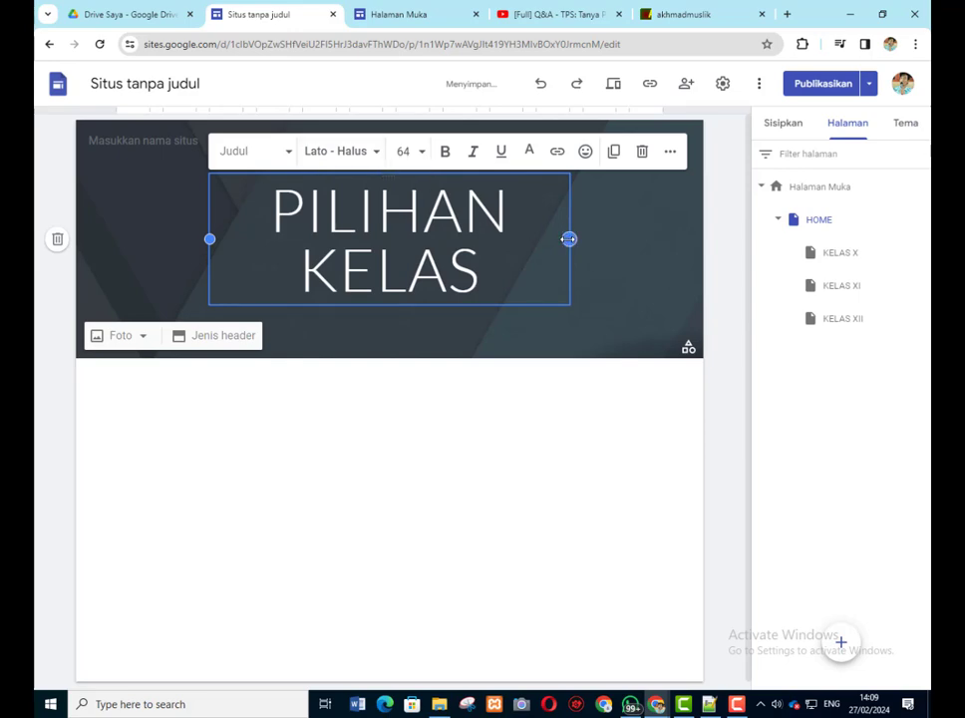
left_click_drag(568, 239, 662, 238)
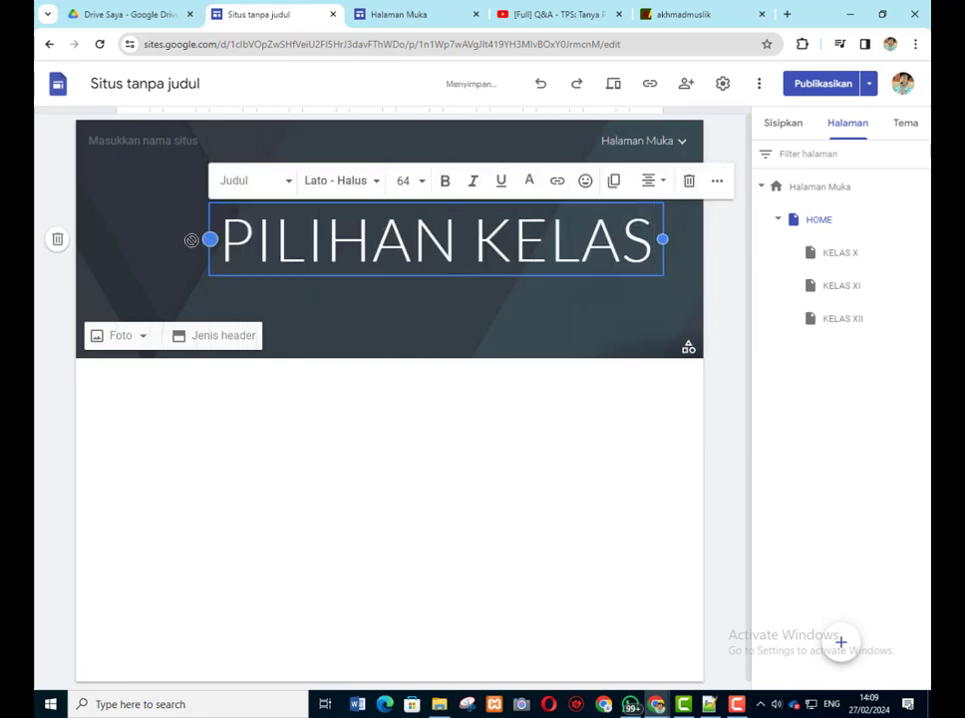
left_click_drag(204, 239, 163, 239)
left_click(546, 450)
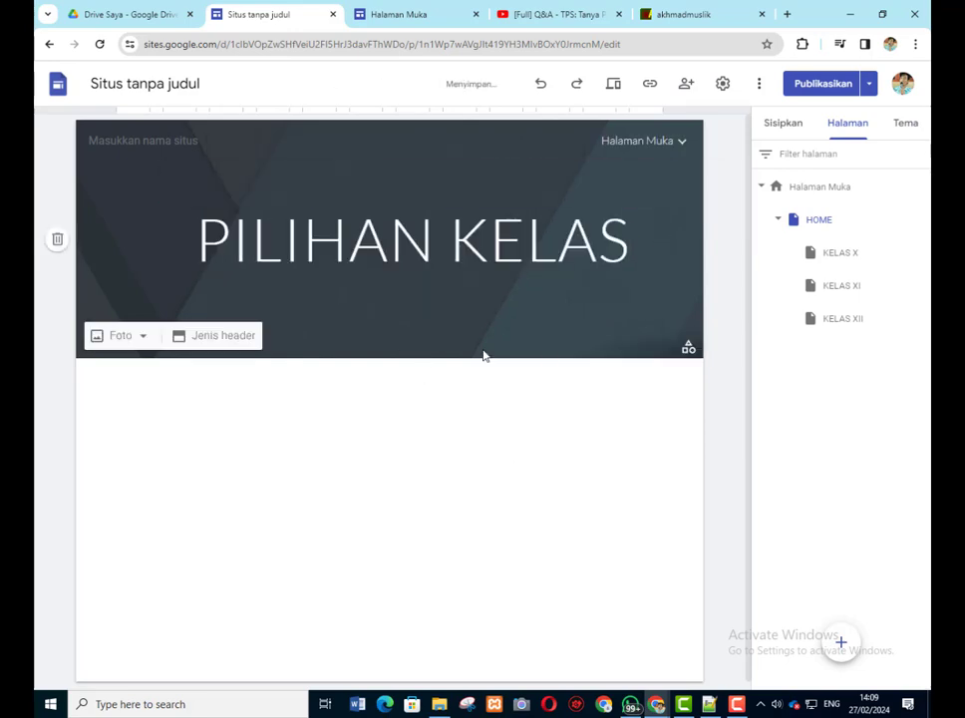
left_click_drag(839, 253, 850, 261)
left_click(849, 260)
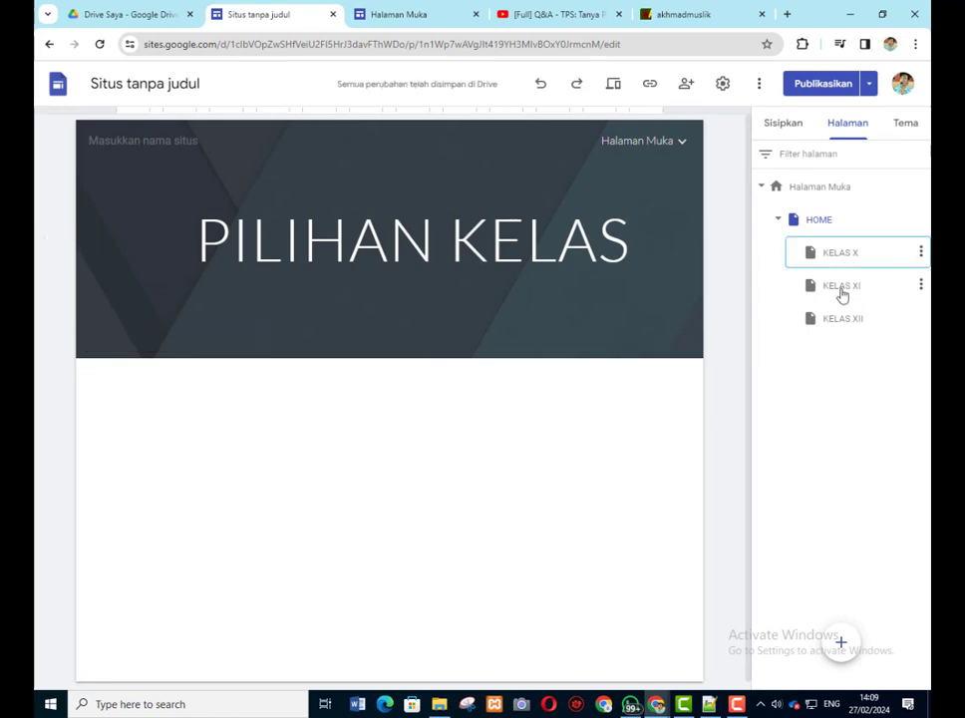
left_click(817, 225)
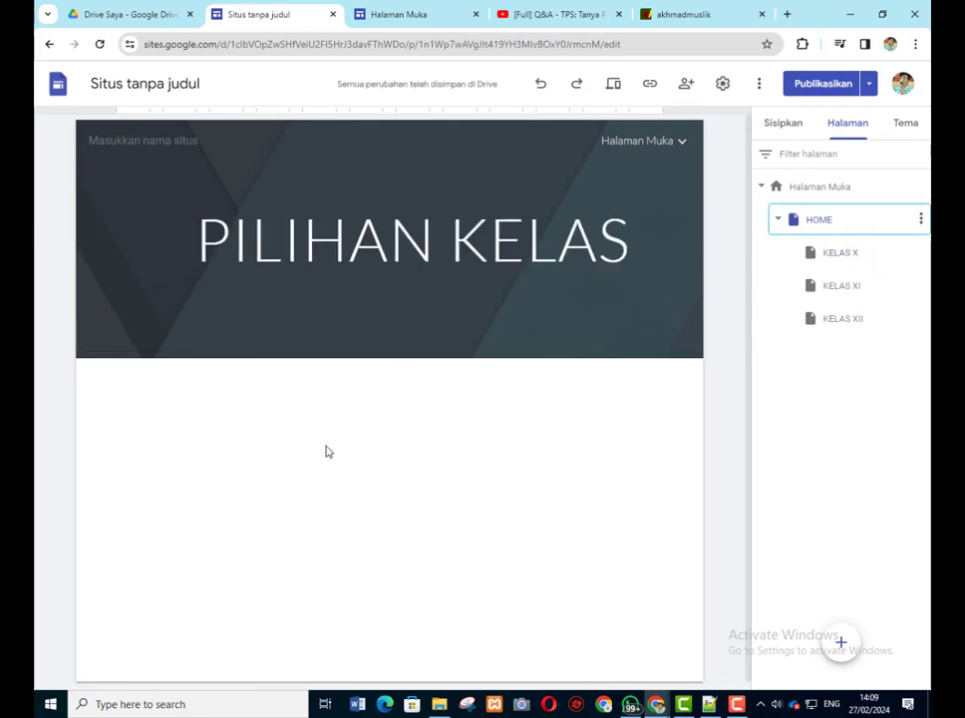
- Insert a KELAS X button linked to the KELAS X page
left_click(783, 126)
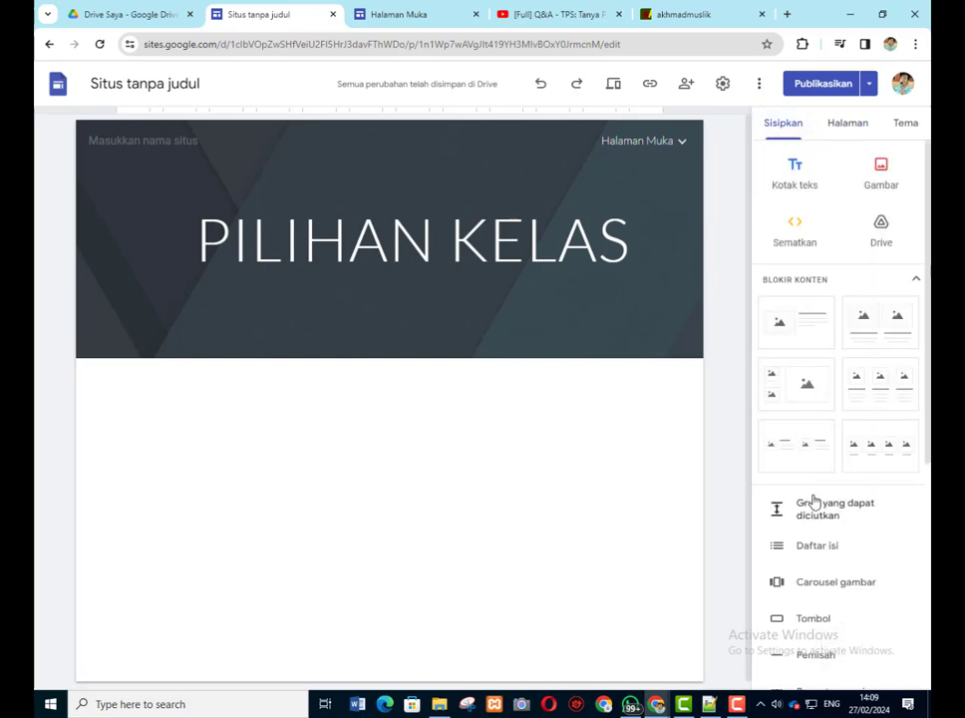
scroll(838, 576, "down", 2)
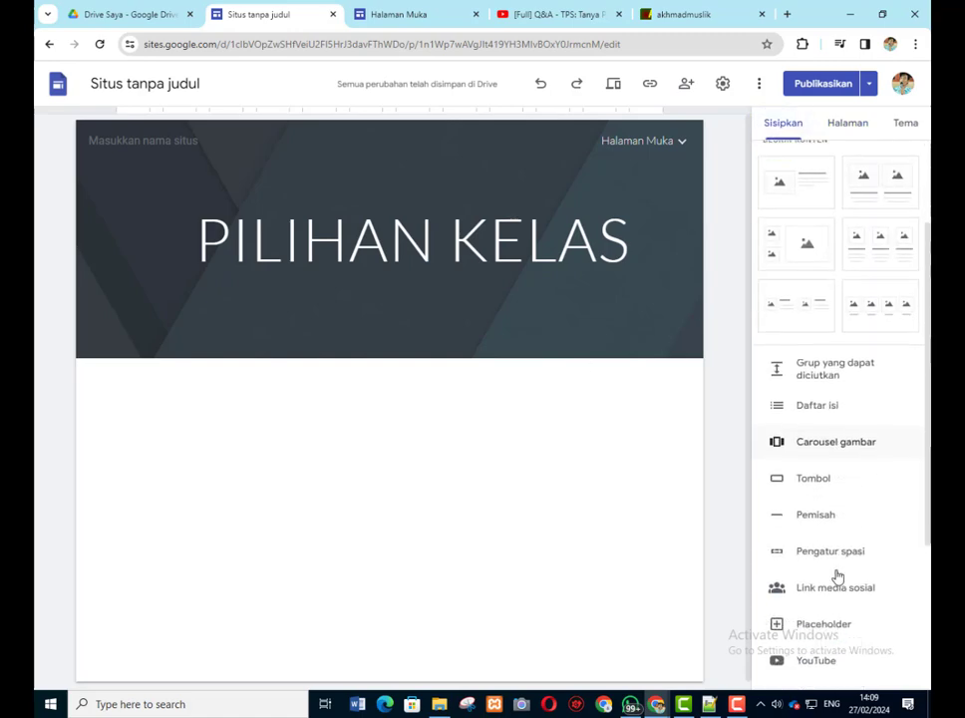
left_click(817, 480)
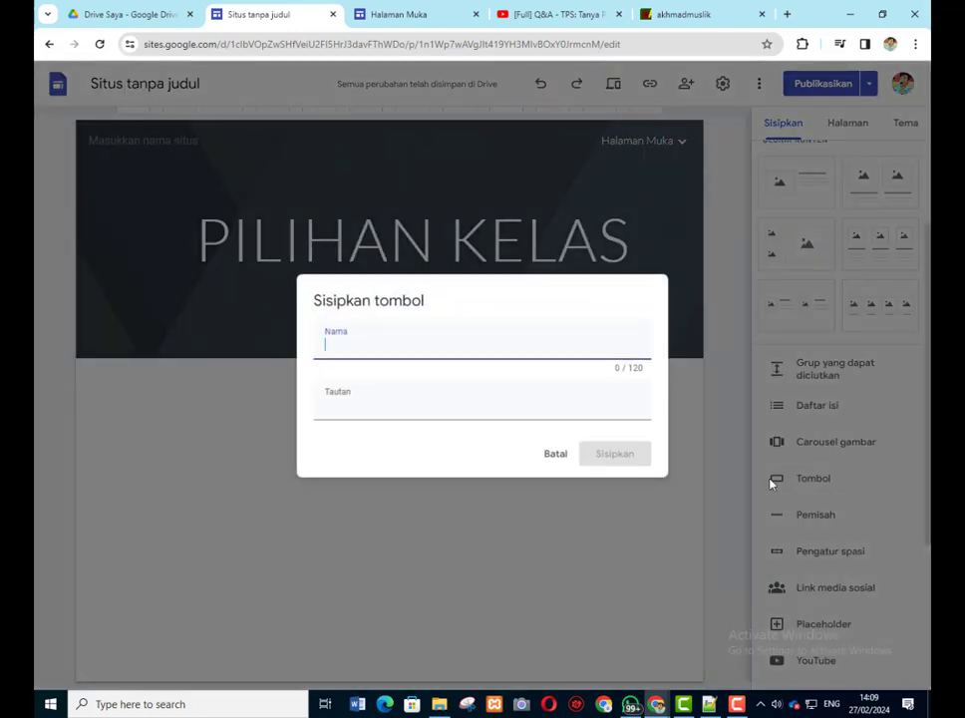
left_click(340, 405)
left_click(378, 497)
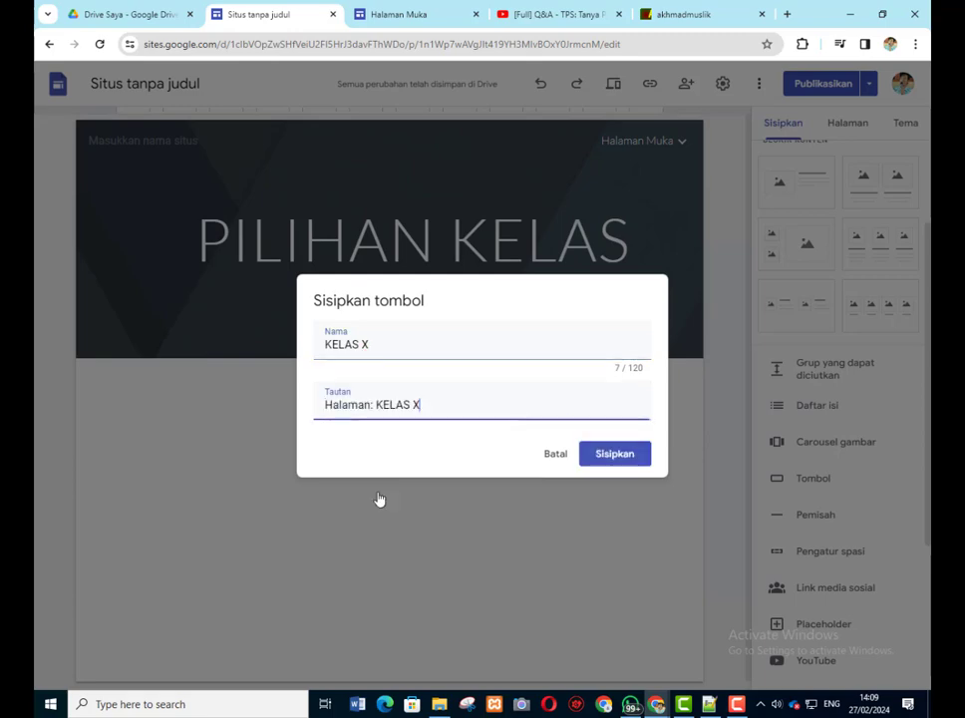
left_click(615, 454)
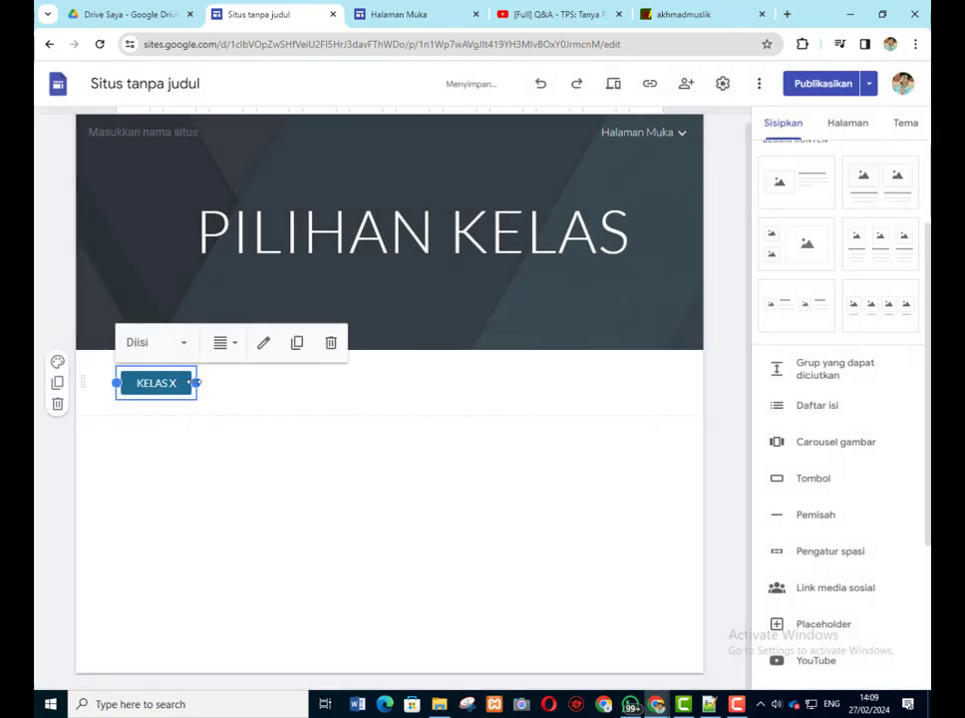
left_click(386, 465)
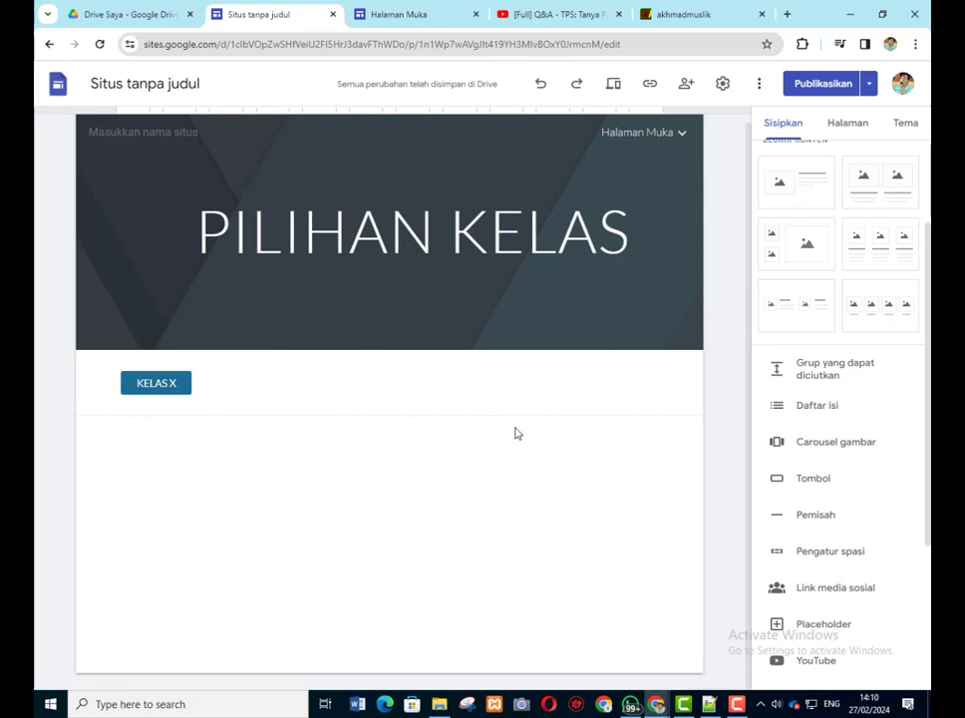
- Add a KELAS XI button linked to the KELAS XI page and place it beside KELAS X
left_click(814, 480)
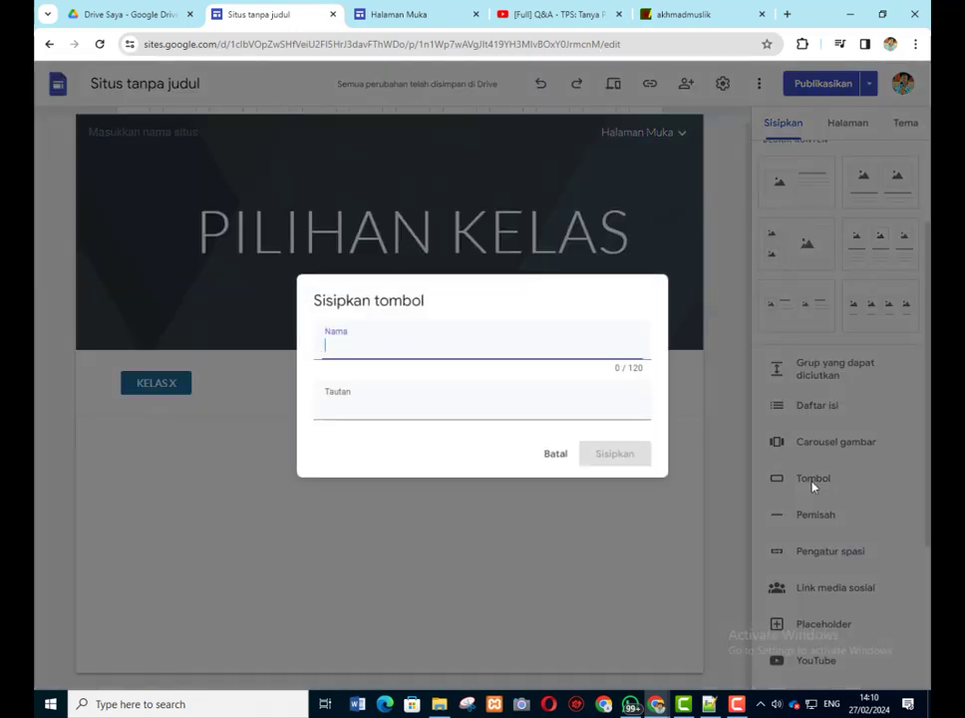
type("KEAL")
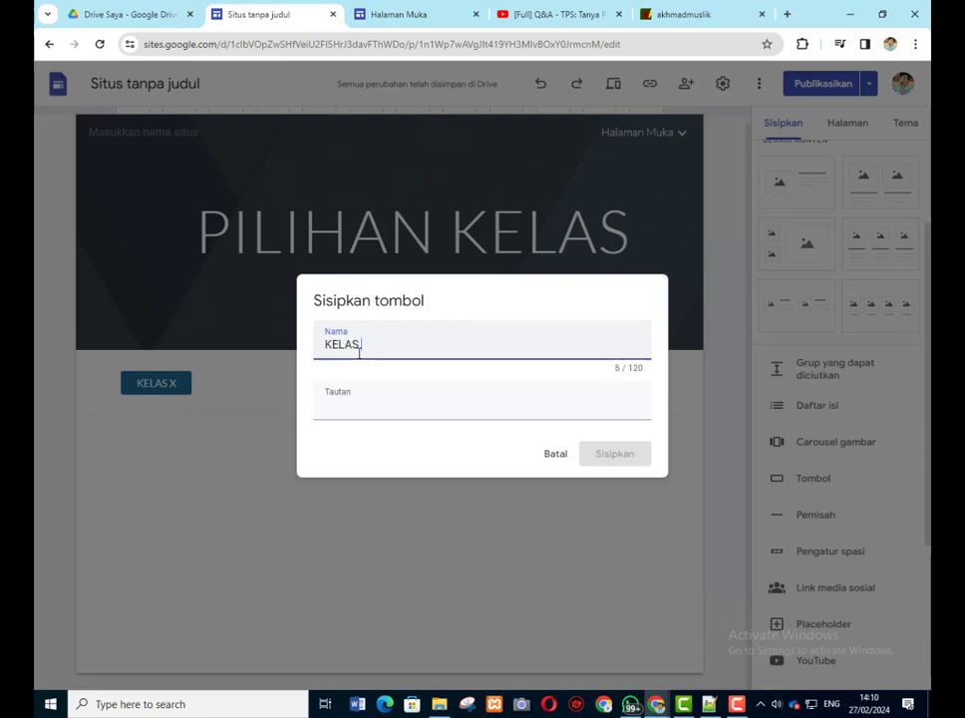
left_click(347, 407)
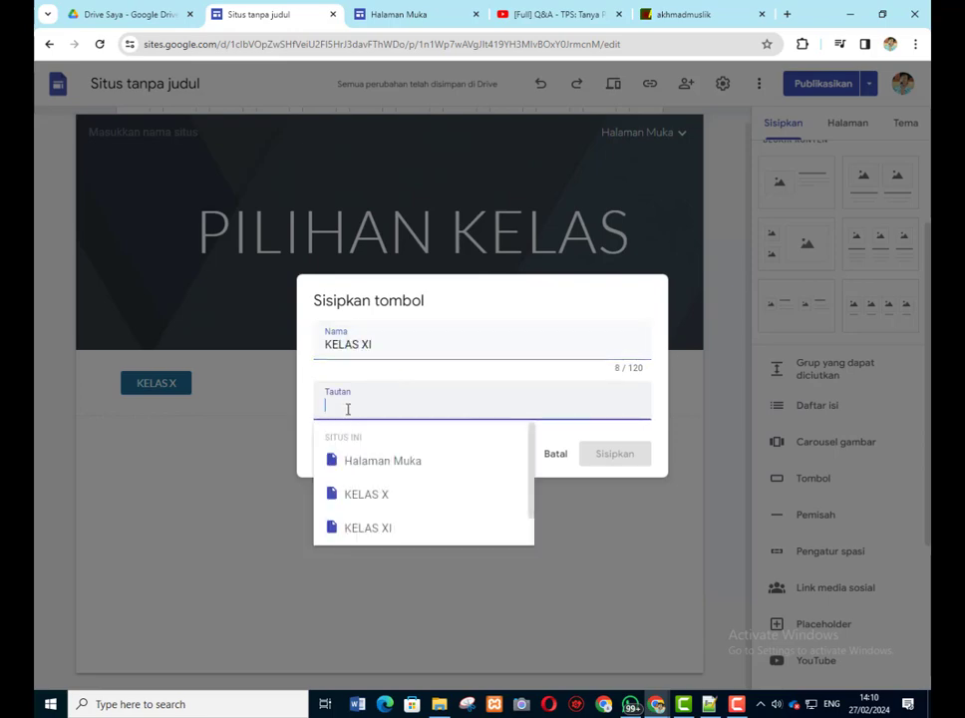
left_click(370, 528)
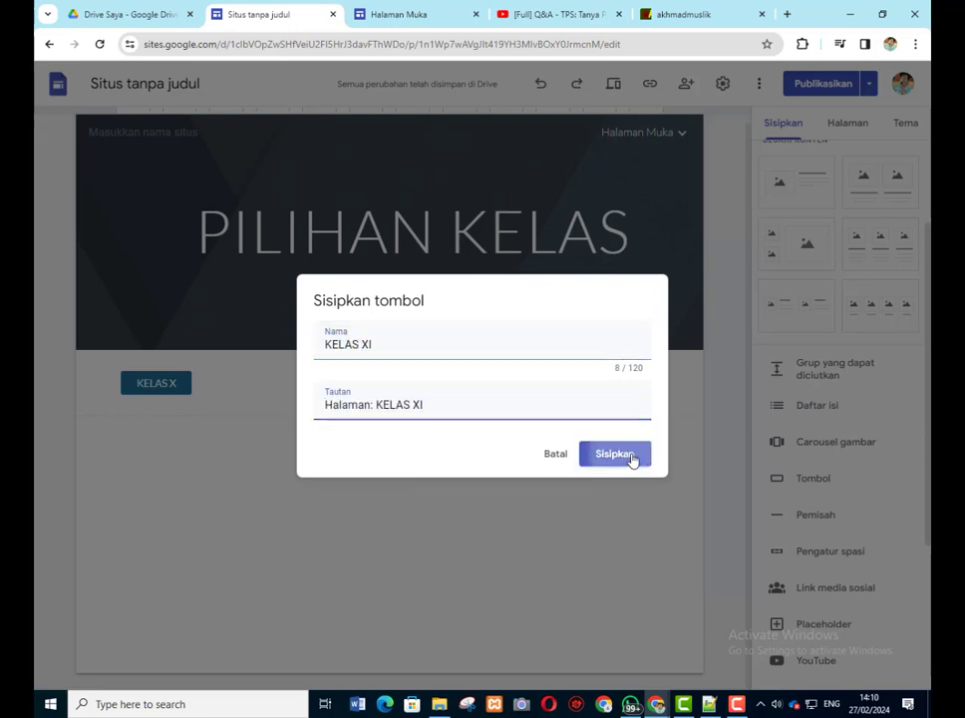
left_click(631, 457)
left_click_drag(140, 454, 329, 388)
- Widen the KELAS X and KELAS XI buttons
left_click(155, 383)
left_click_drag(199, 384, 251, 400)
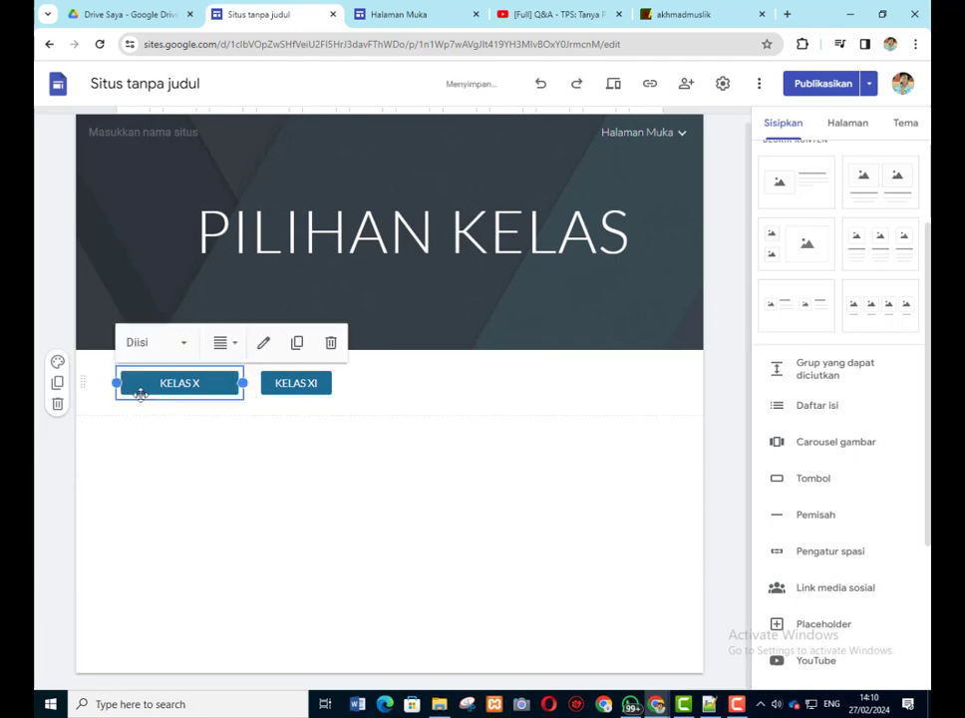
left_click(319, 382)
left_click_drag(335, 383, 370, 391)
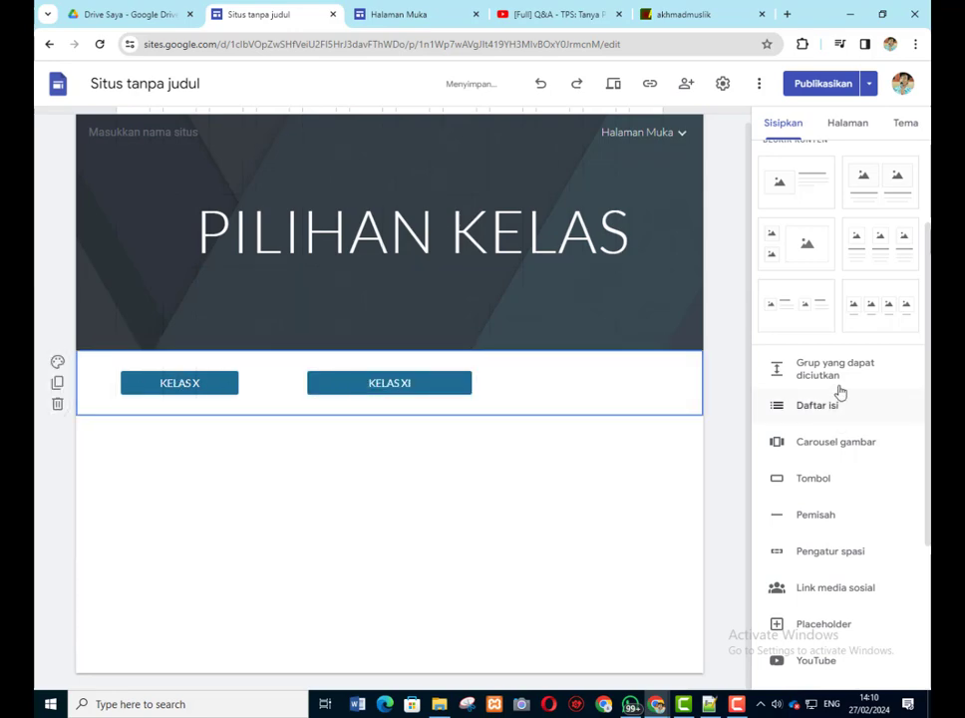
- Add a KELAS XII button linked to the KELAS XII page, placed right of KELAS XI
left_click(813, 489)
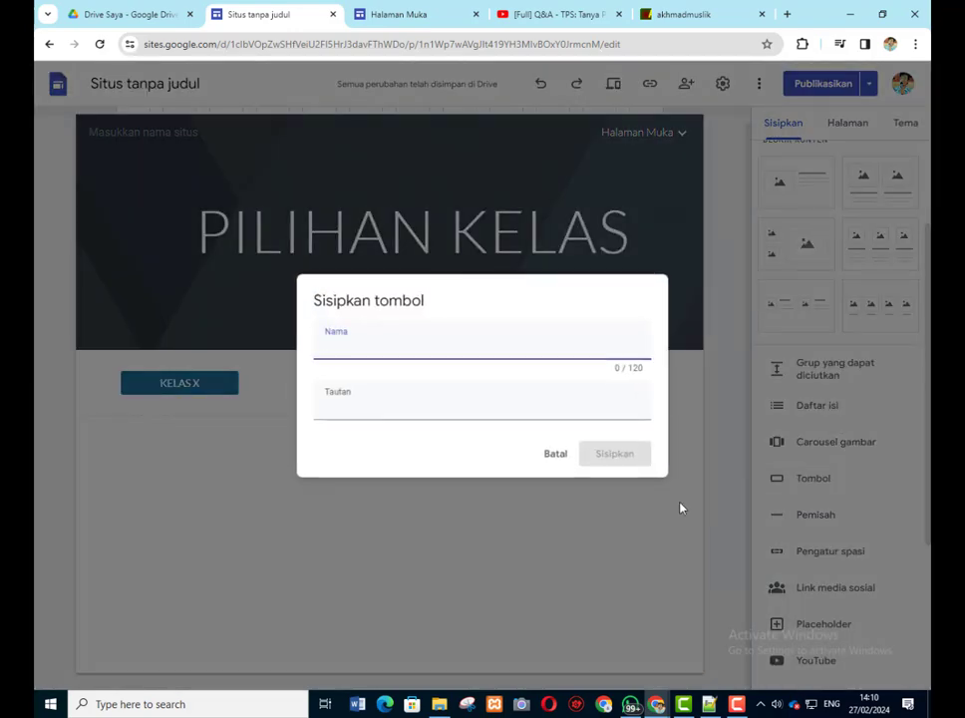
type("KELAS XII")
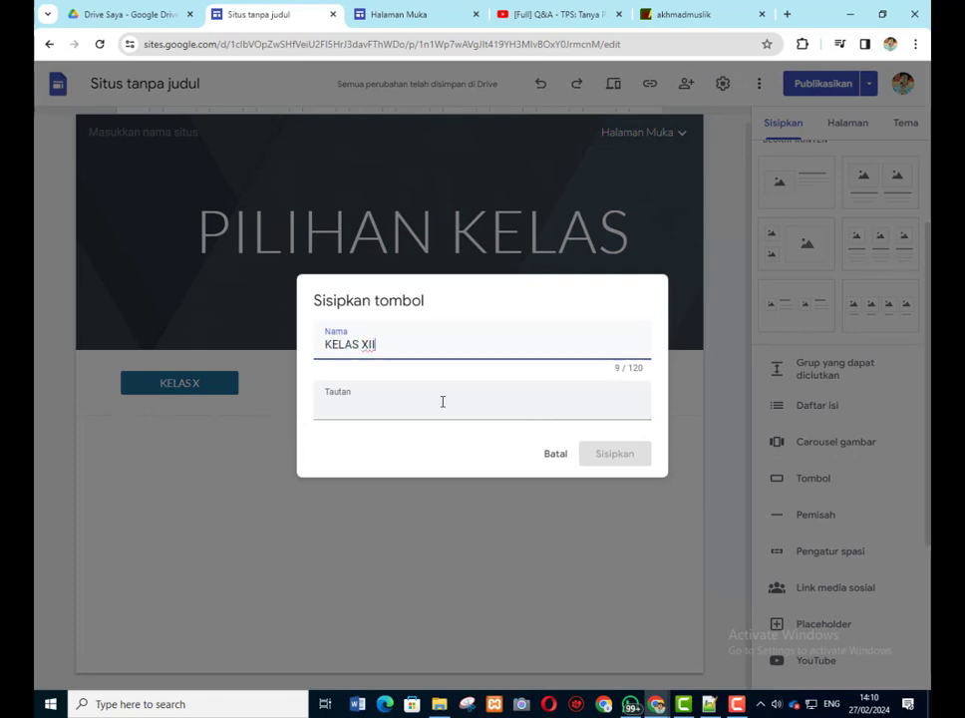
left_click(350, 412)
scroll(399, 516, "down", 1)
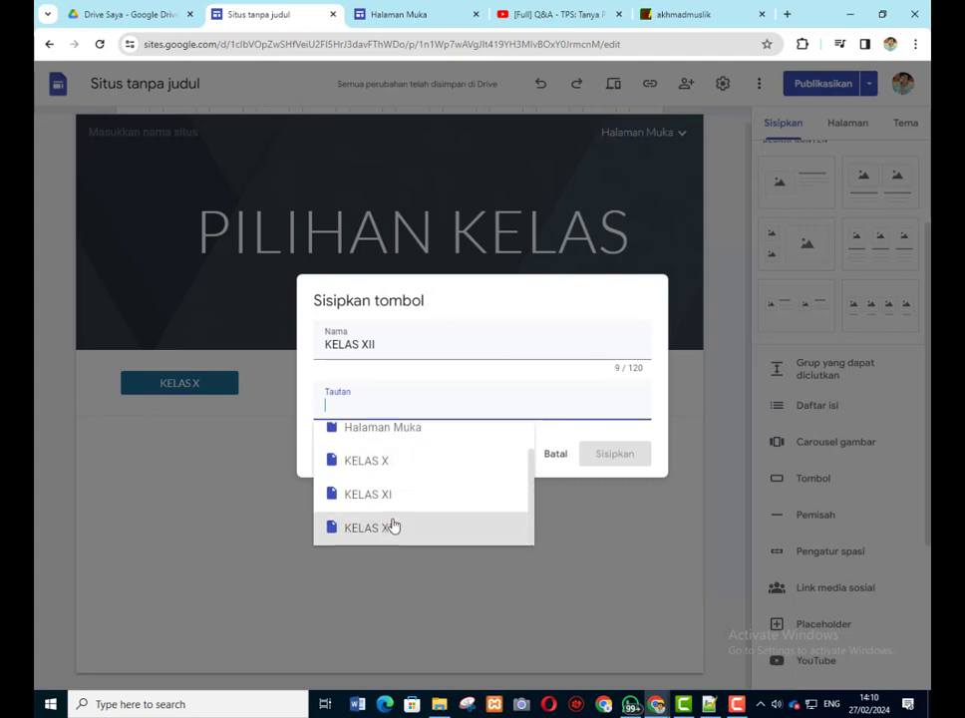
left_click(392, 526)
left_click(639, 459)
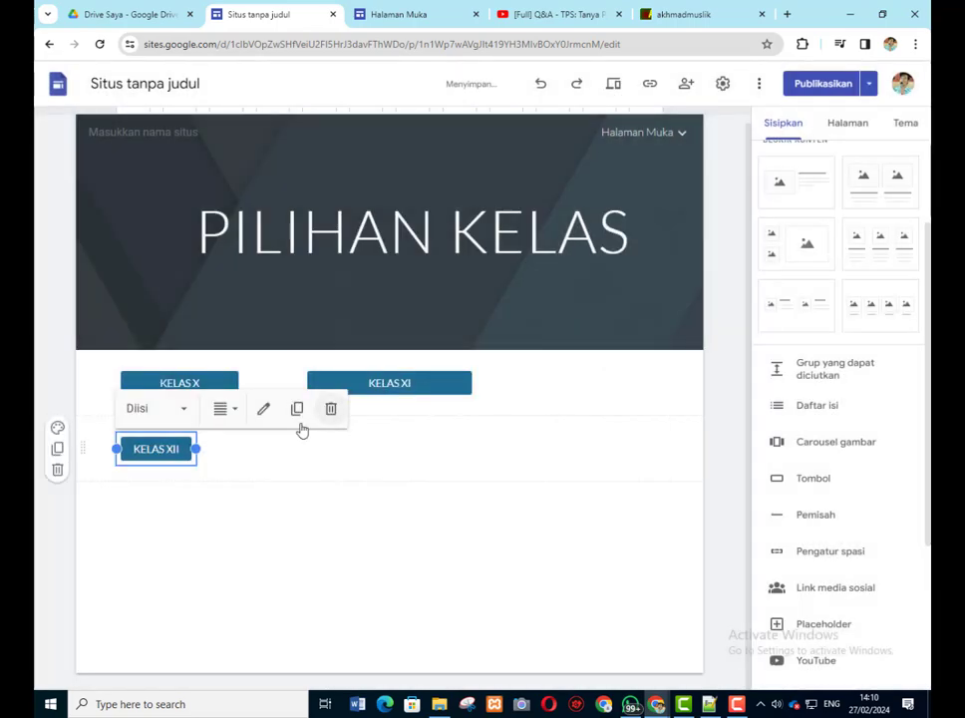
left_click_drag(146, 450, 670, 403)
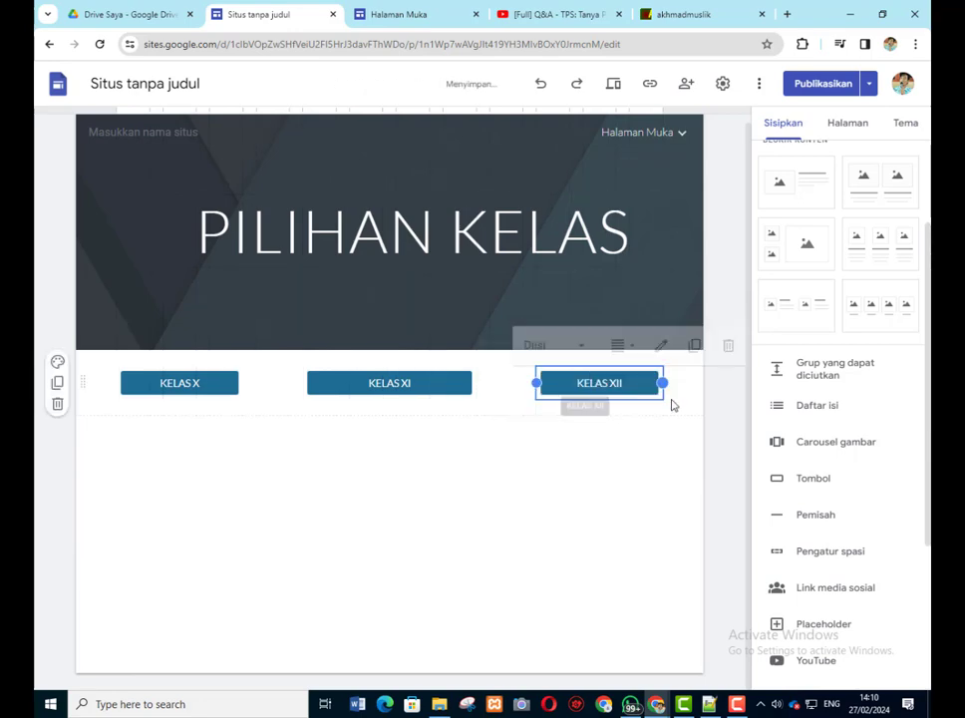
left_click(655, 436)
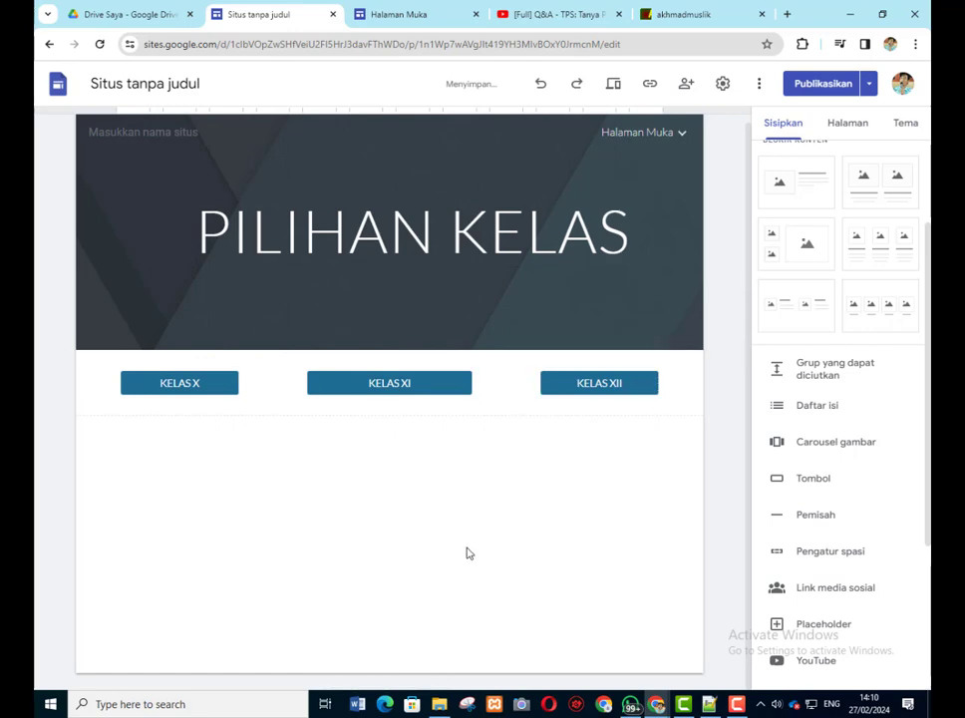
left_click(815, 89)
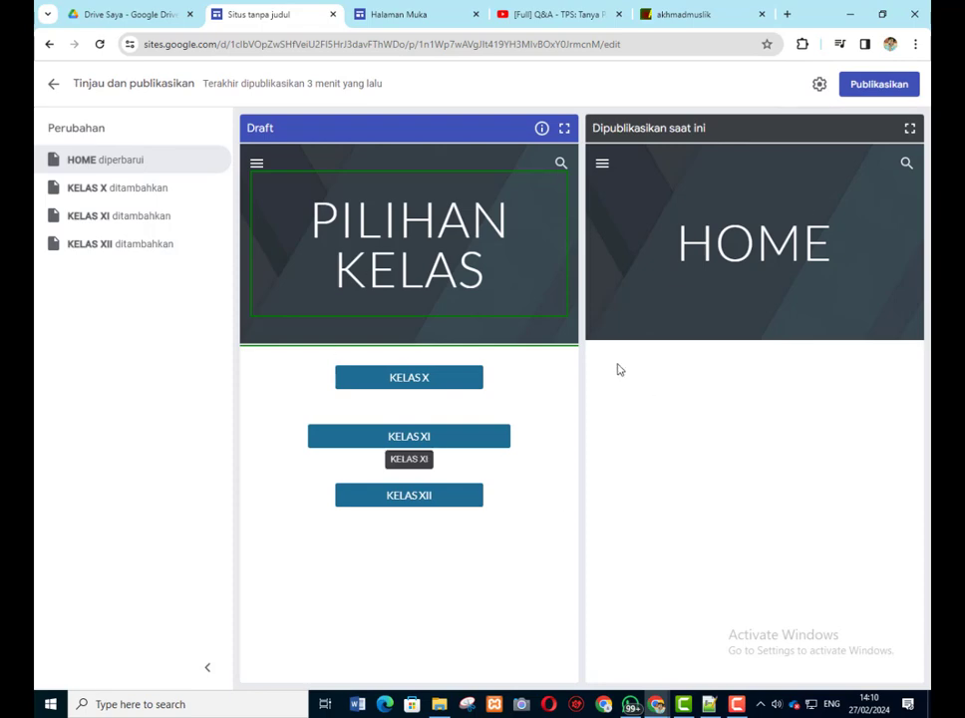
- Publish the site, then uncheck editor review before publishing in Setelan publikasi and save
left_click(880, 86)
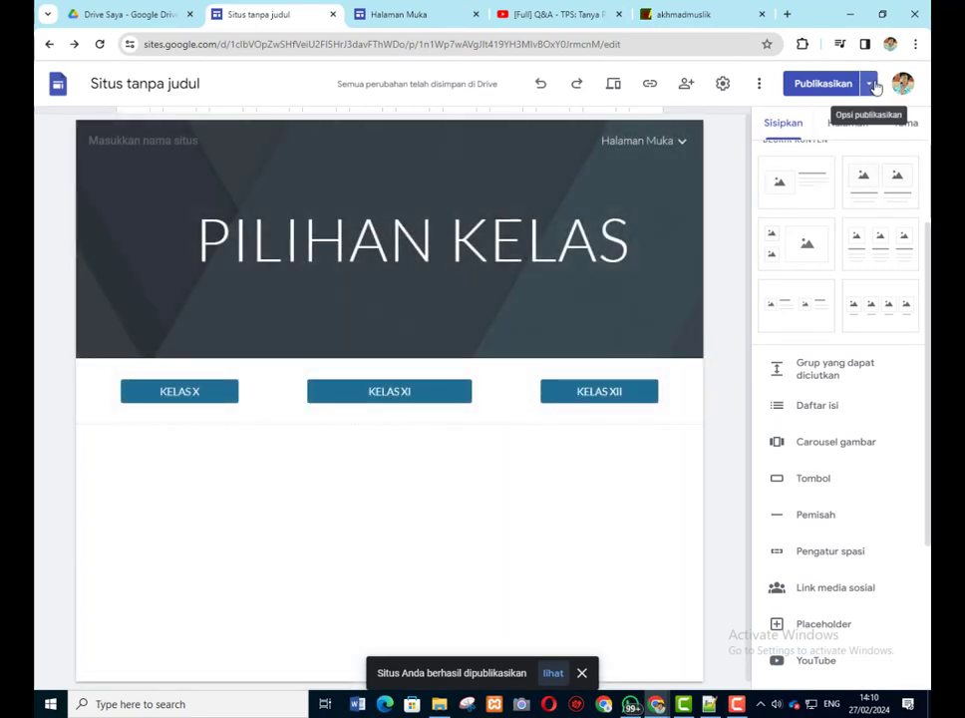
left_click(870, 88)
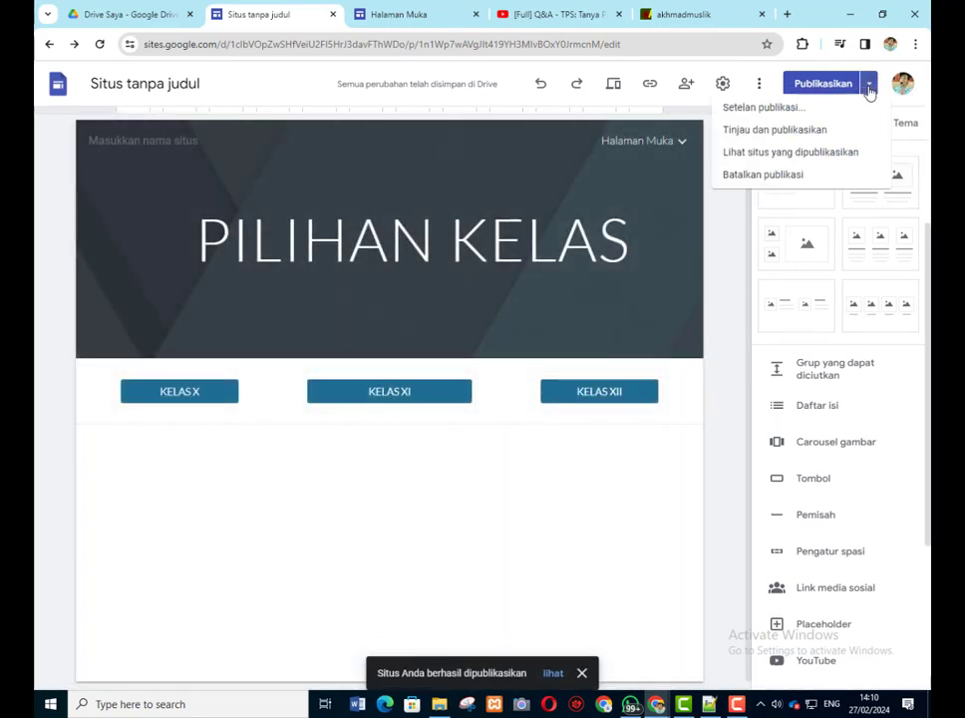
left_click(772, 116)
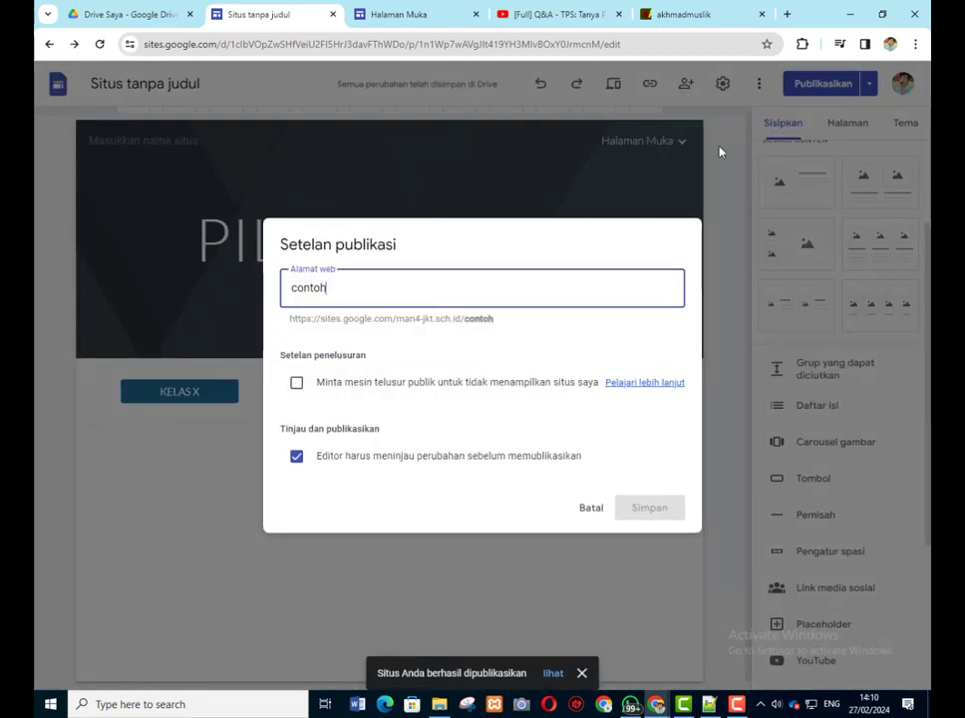
left_click(297, 463)
left_click(649, 508)
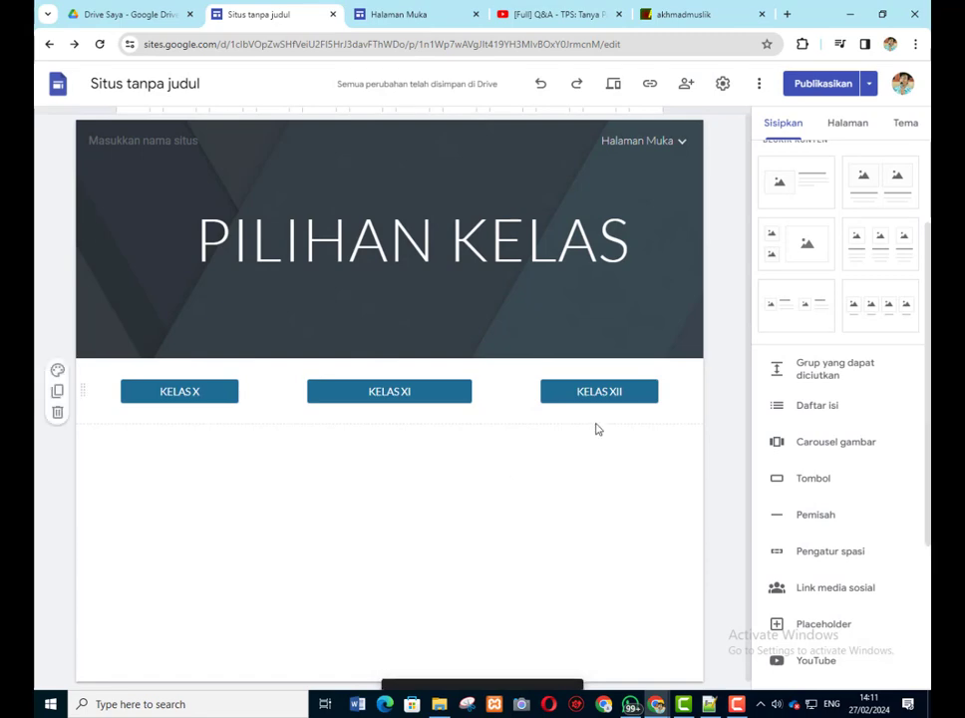
left_click(394, 10)
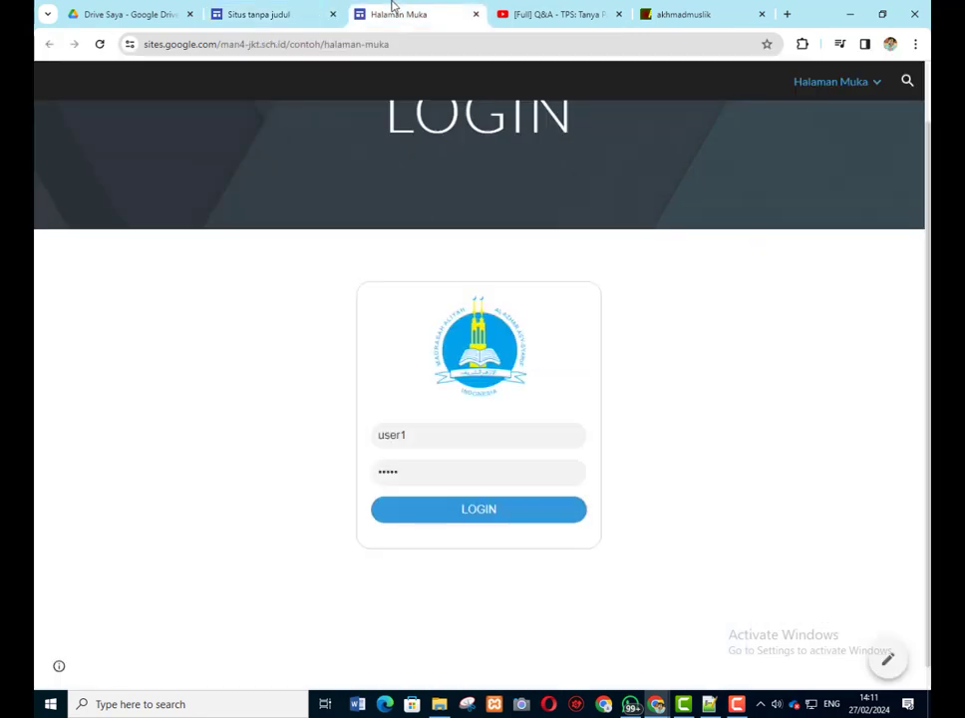
left_click(476, 511)
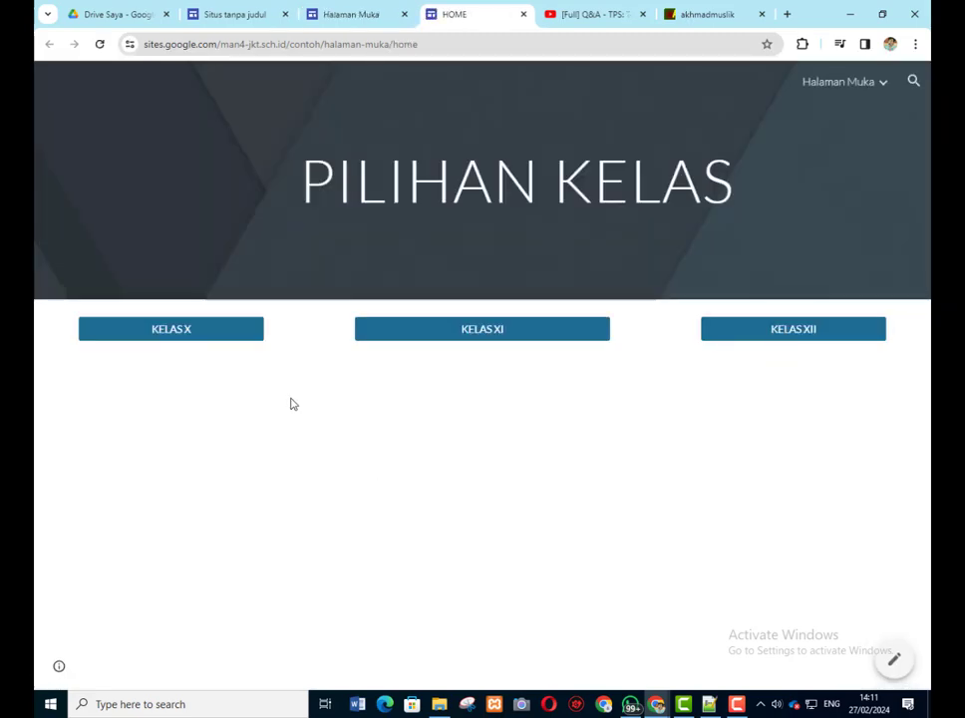
left_click(192, 335)
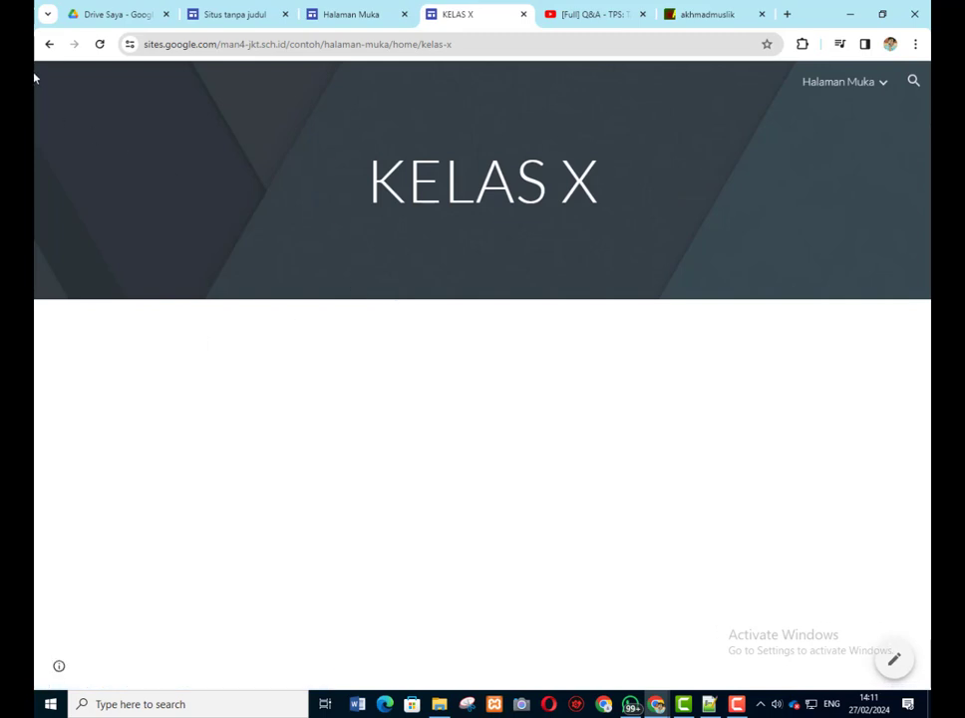
left_click(55, 49)
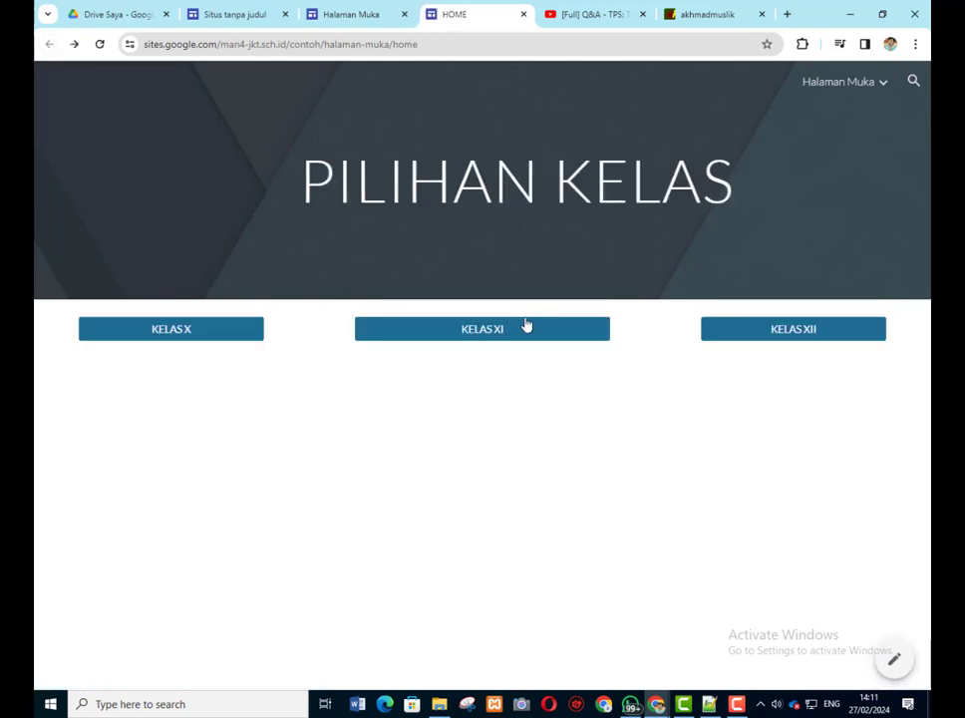
left_click(500, 332)
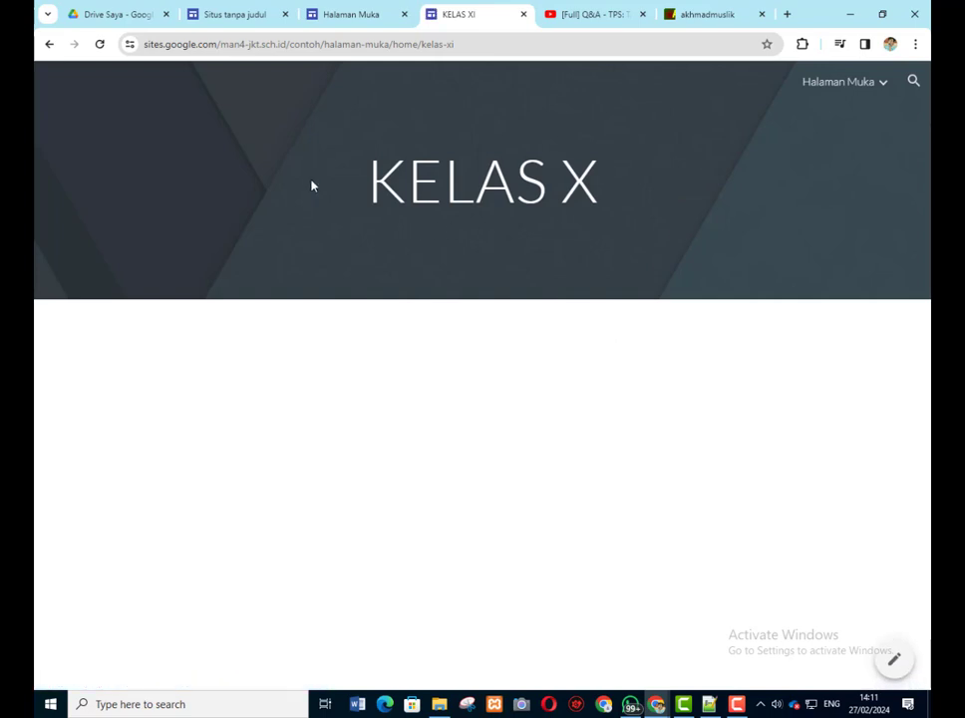
left_click(51, 48)
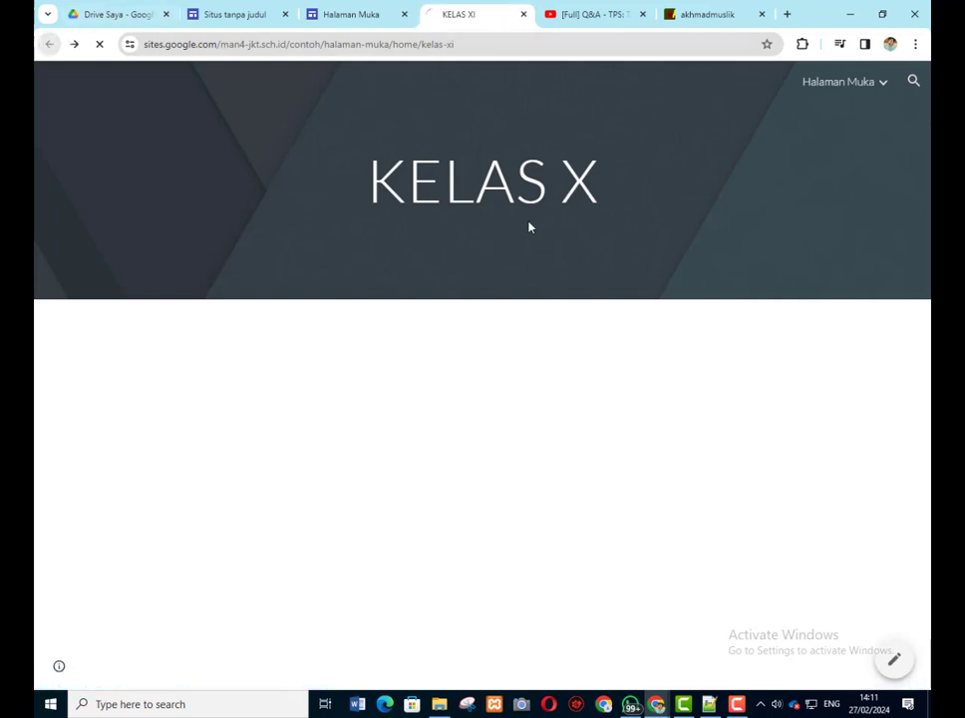
left_click(806, 332)
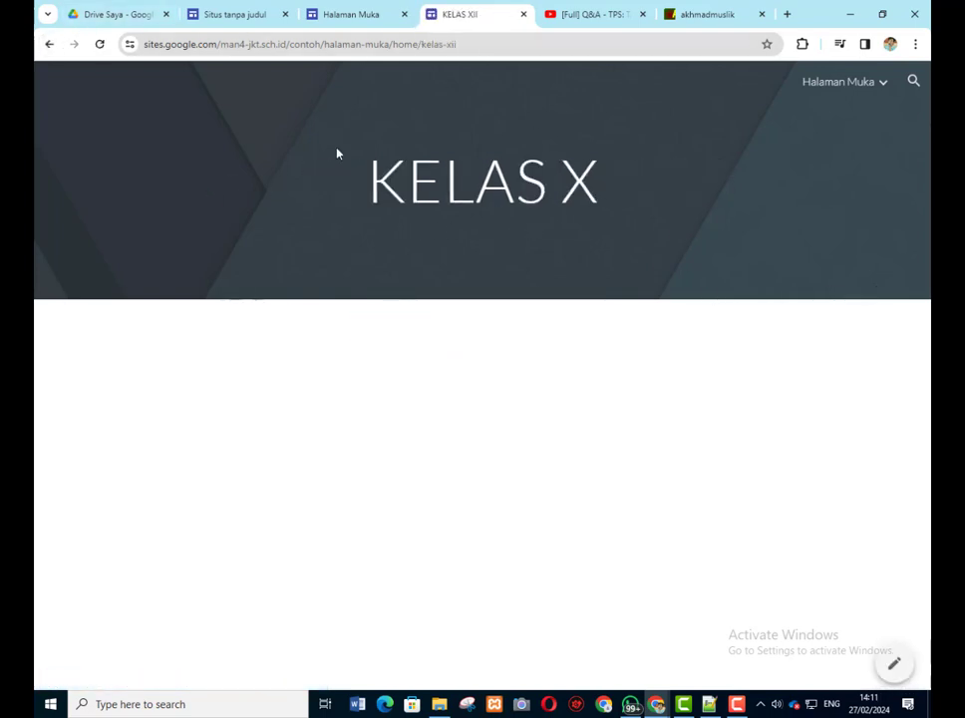
left_click(49, 52)
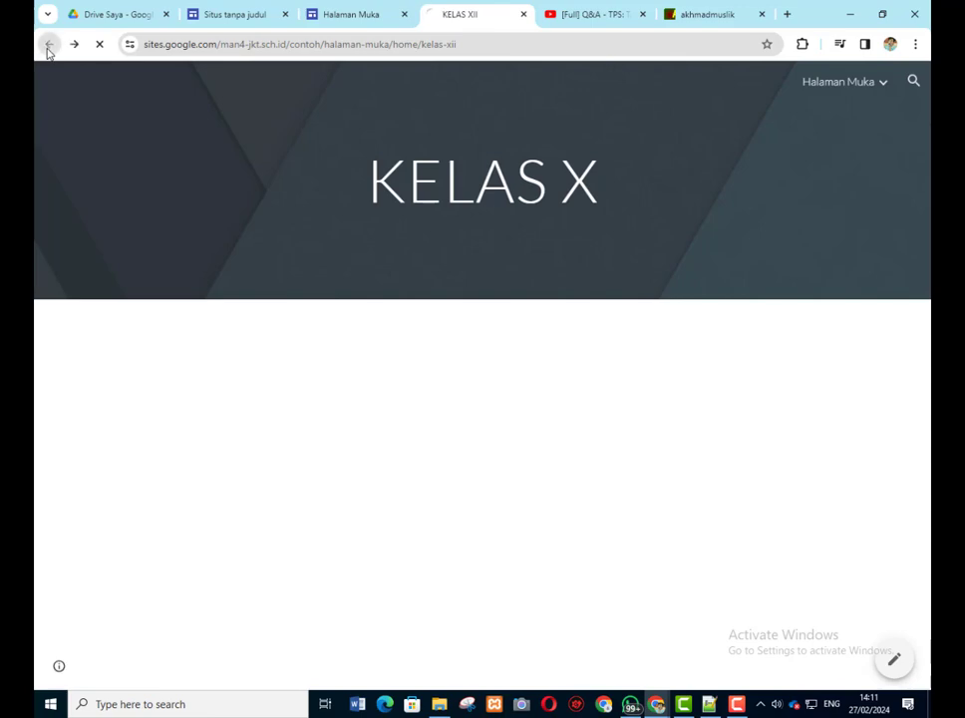
left_click(524, 15)
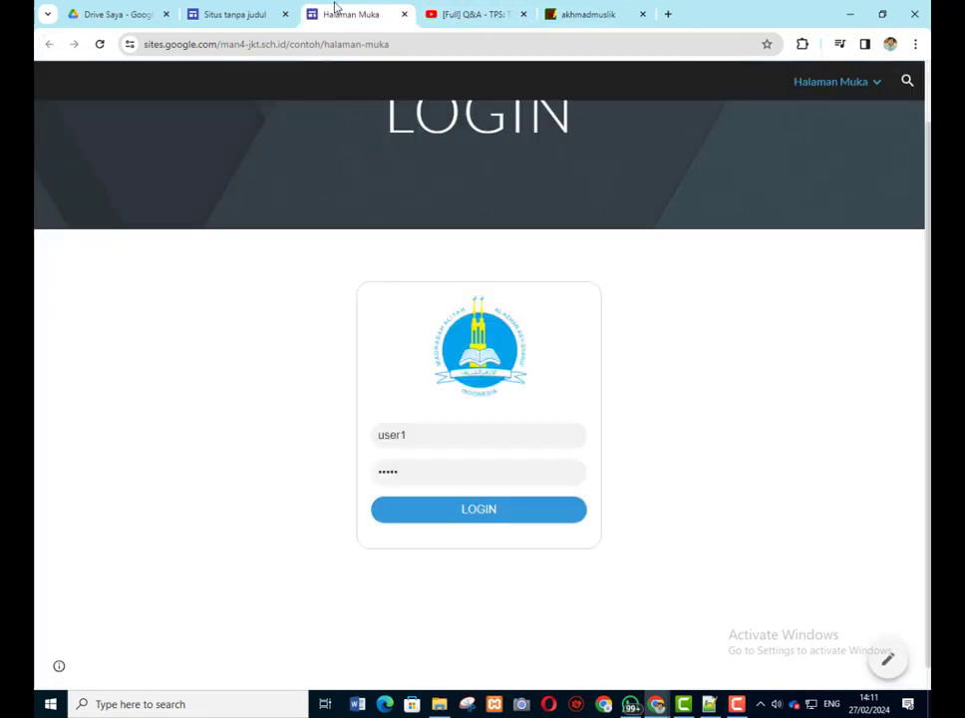
left_click(238, 12)
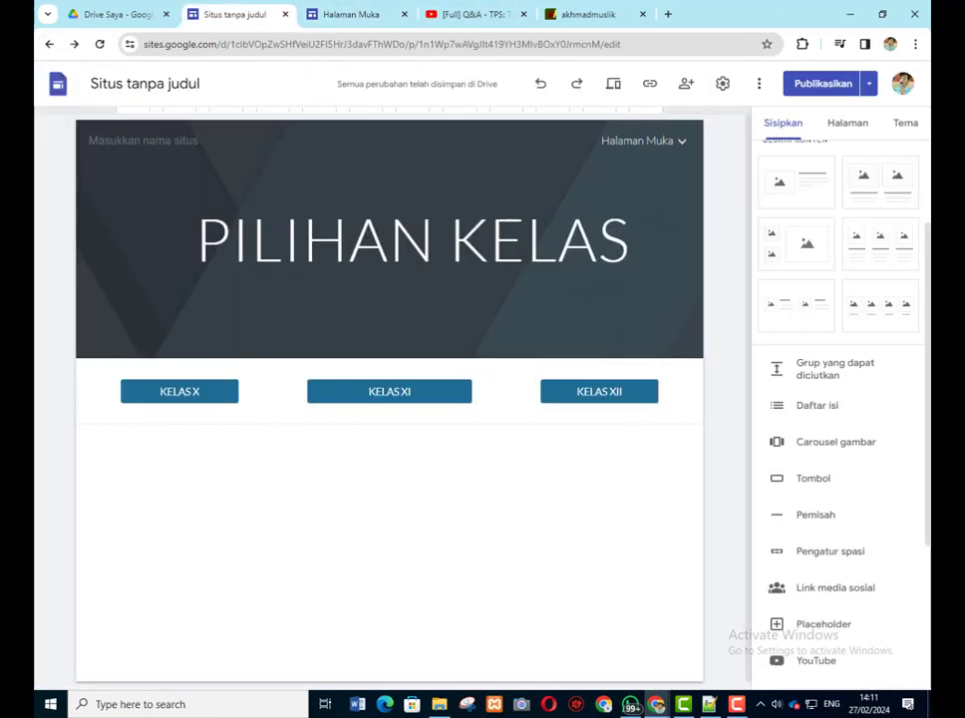
- Append I and II to the class page header titles so the third reads KELAS XII
left_click(841, 123)
left_click(852, 285)
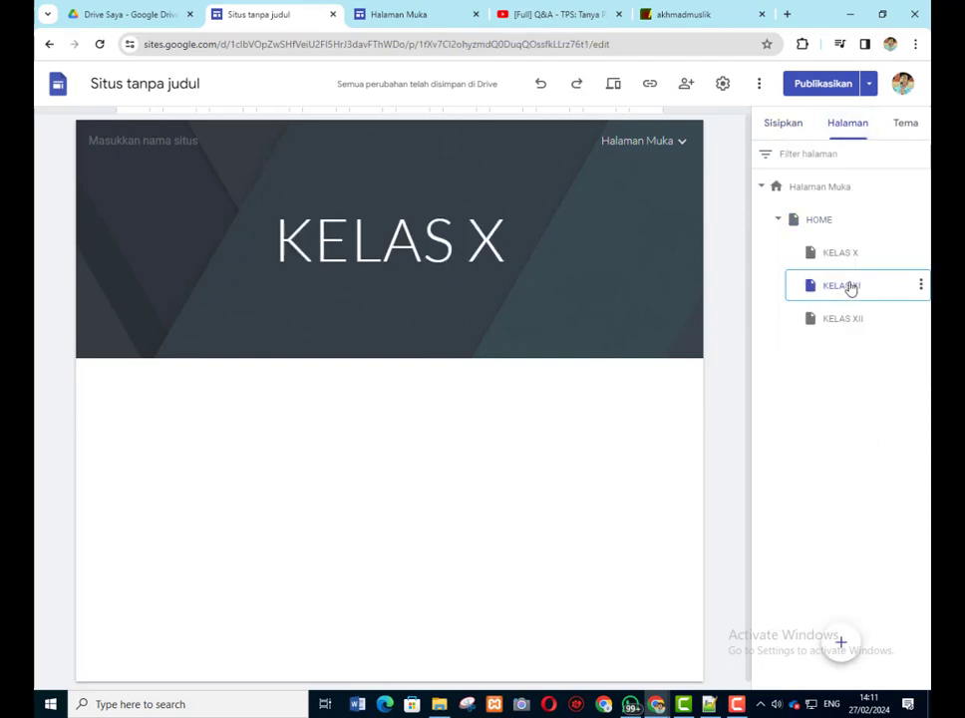
left_click(520, 243)
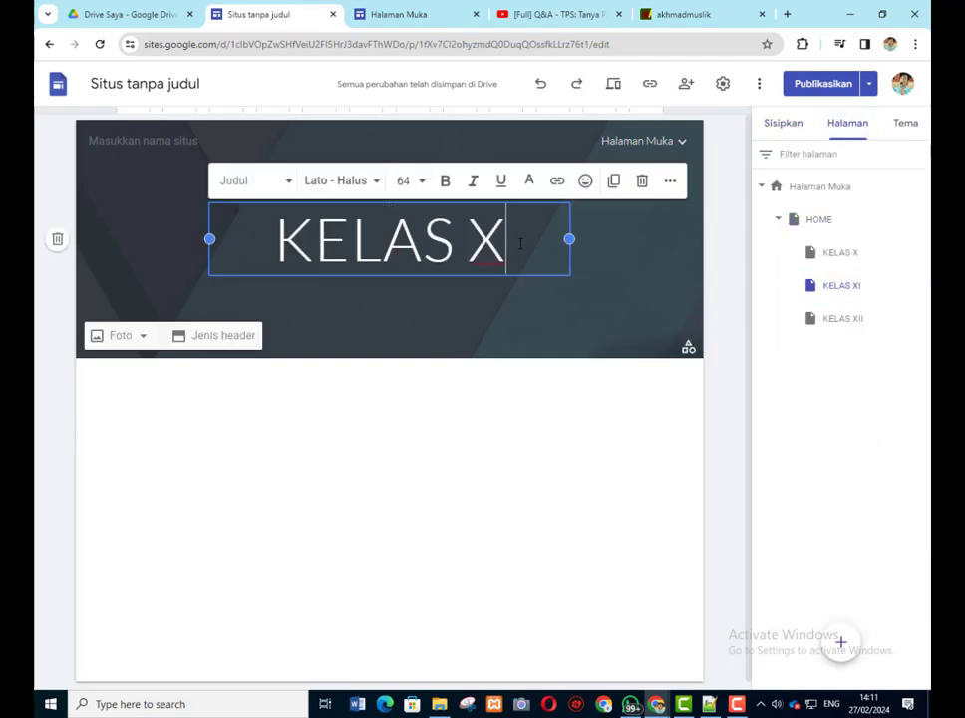
type("I")
left_click(832, 319)
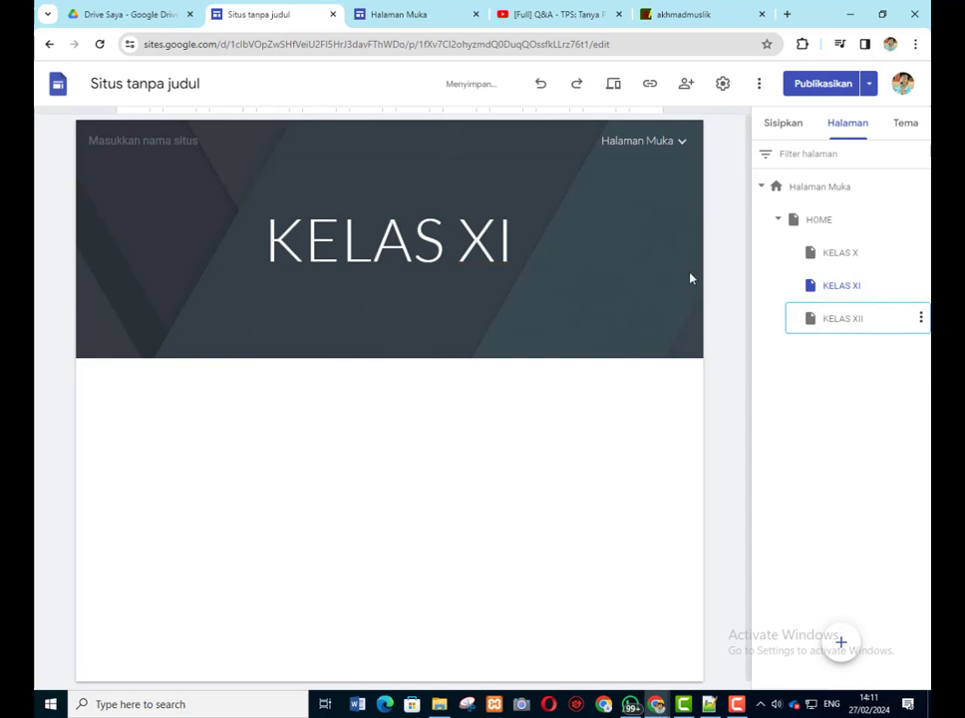
left_click(517, 237)
type("II")
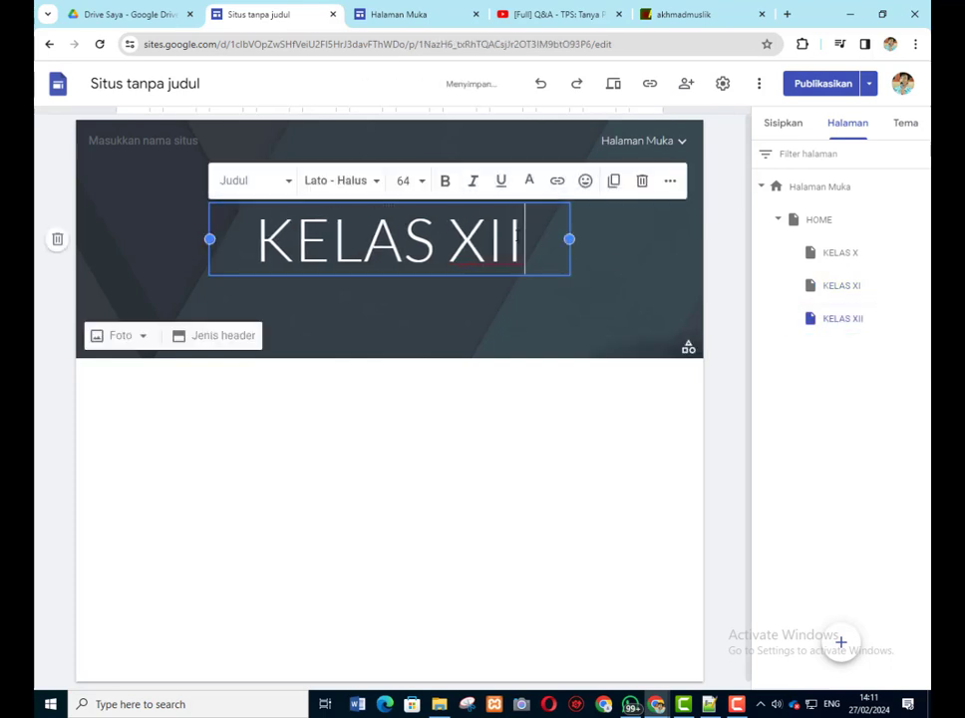
left_click(528, 440)
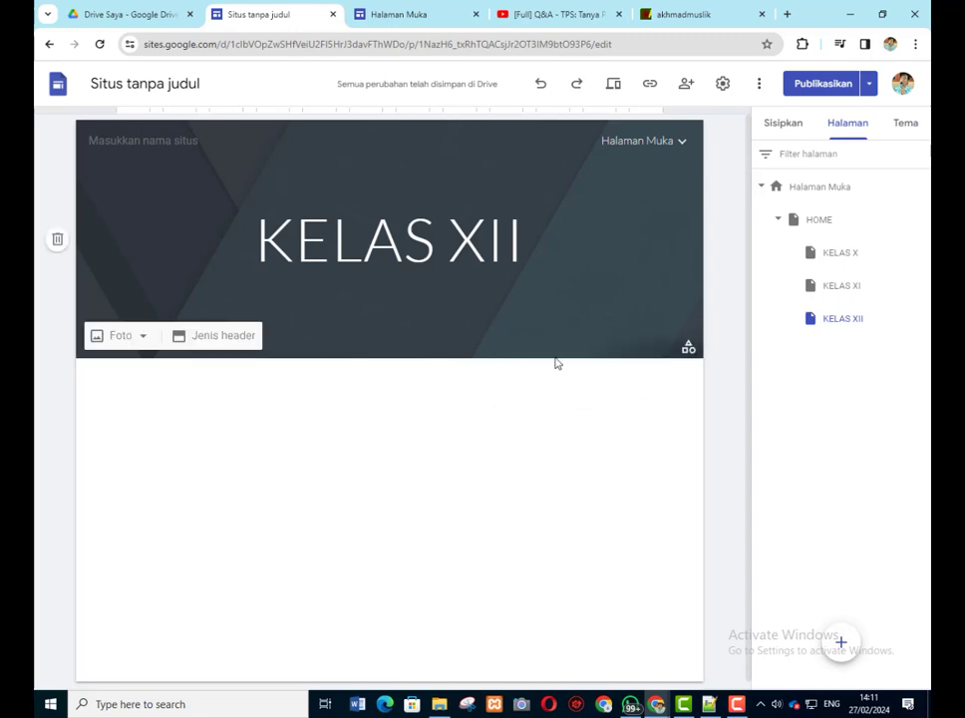
- Check the live LOGIN page in the other tab, then return to the editor's insert panel
left_click(385, 13)
left_click(254, 13)
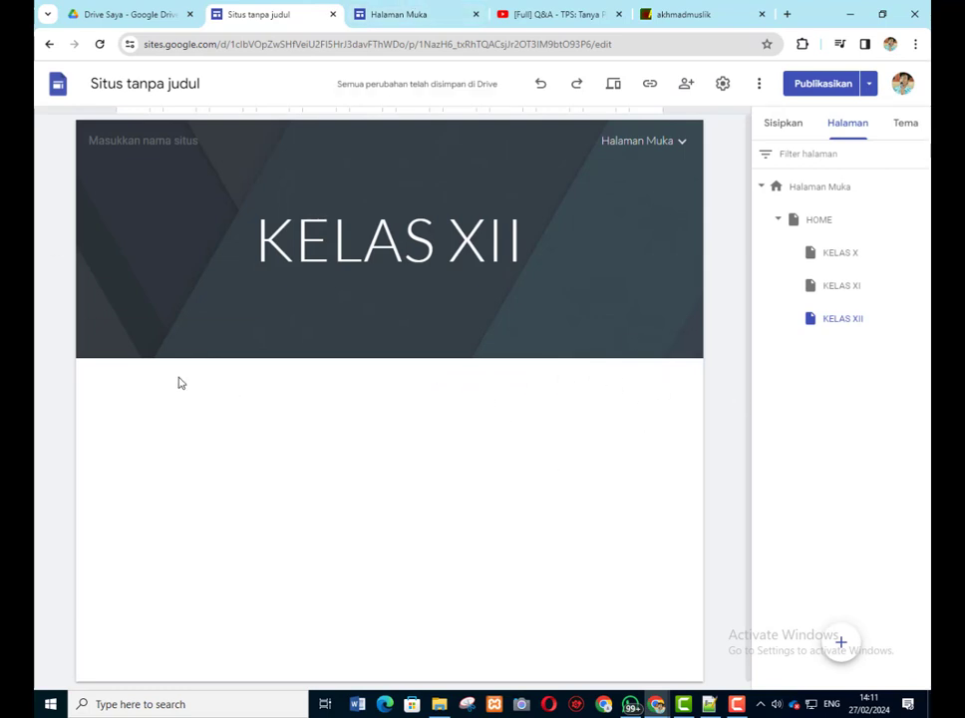
left_click(790, 123)
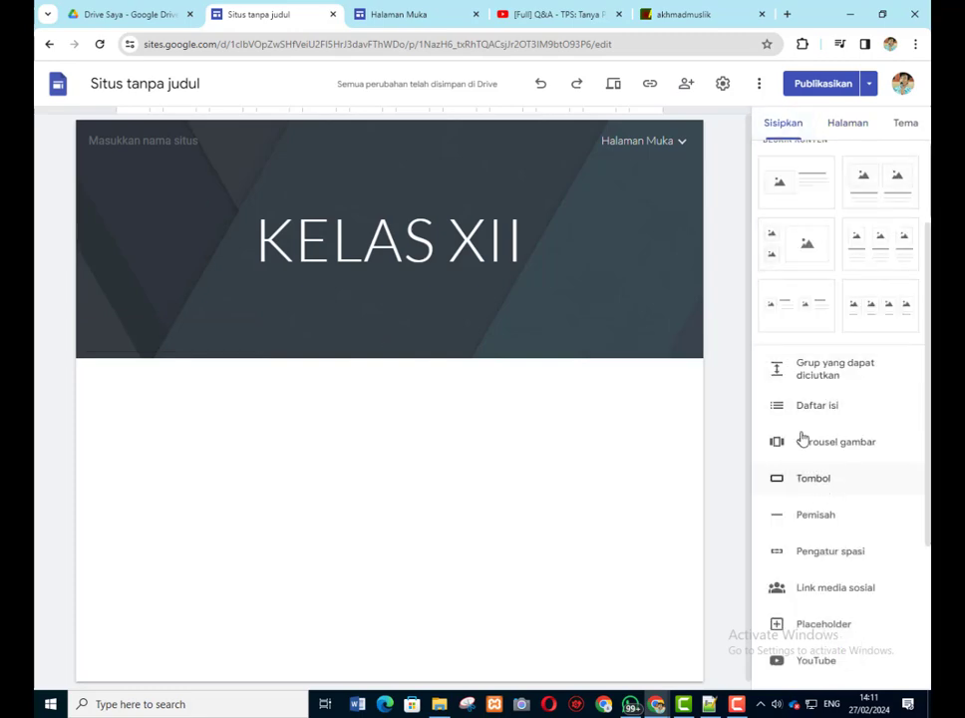
scroll(822, 184, "up", 1)
scroll(816, 203, "up", 1)
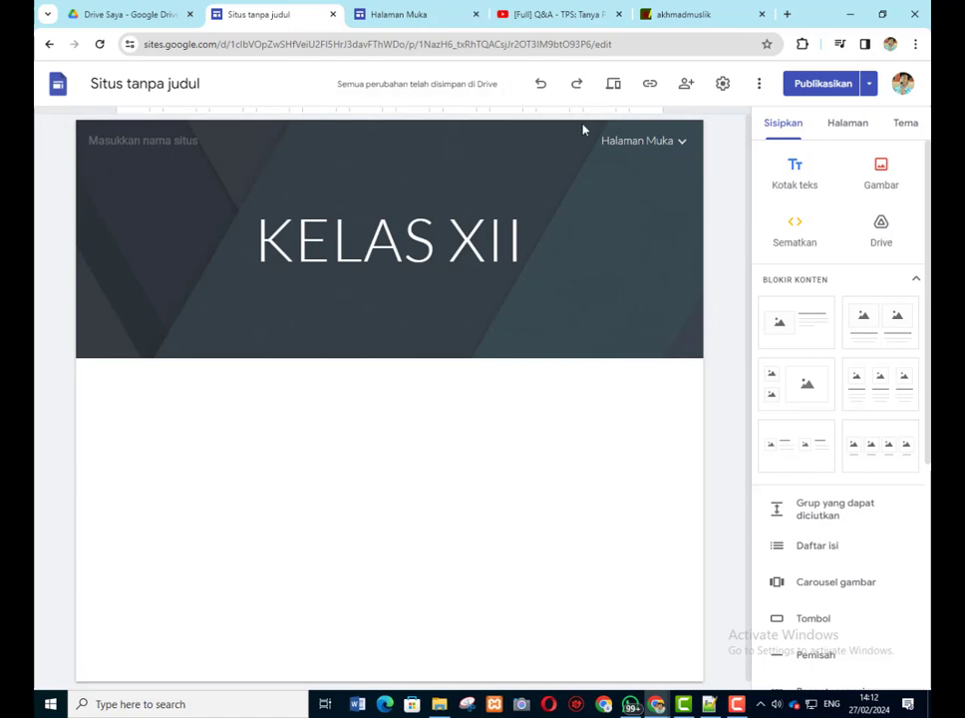
left_click(787, 14)
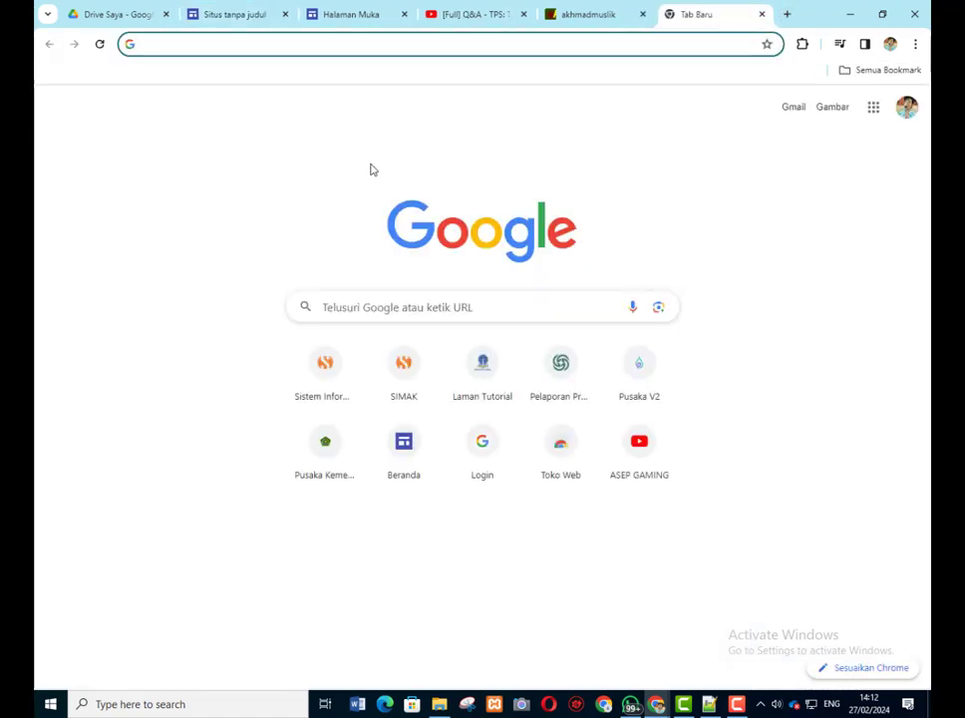
type("s")
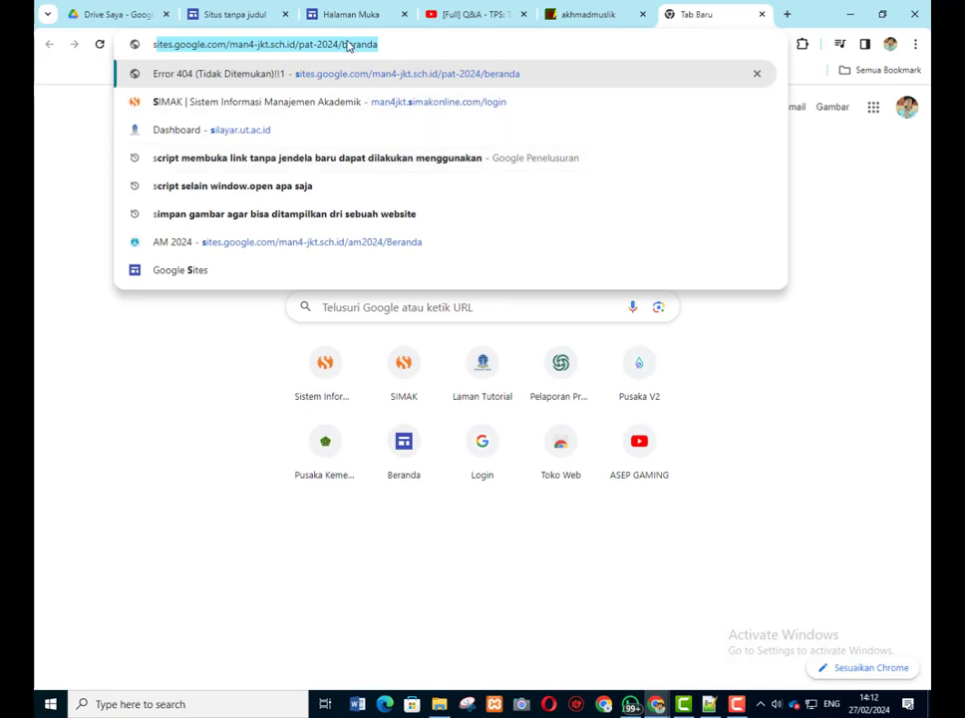
left_click(341, 45)
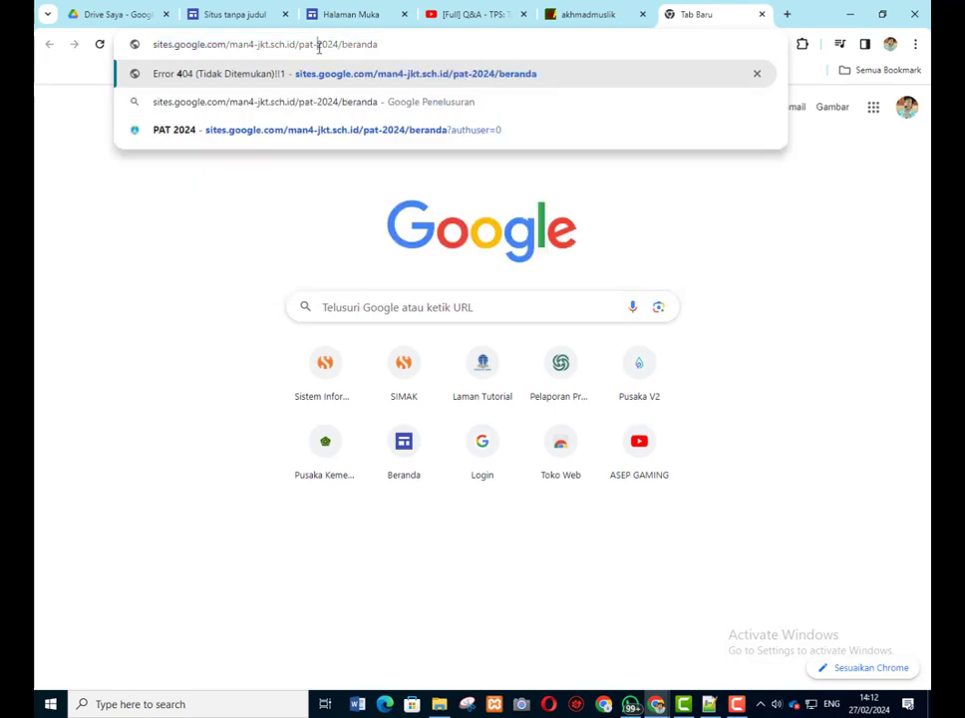
left_click(319, 47)
key("BackSpace")
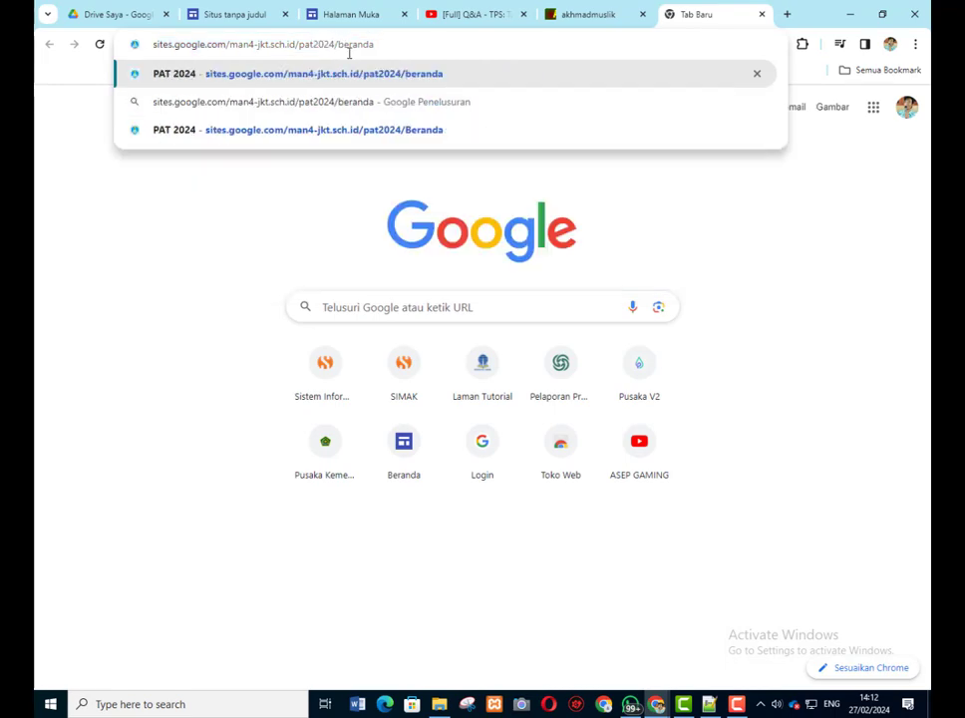
key("Delete")
type("B")
key("Return")
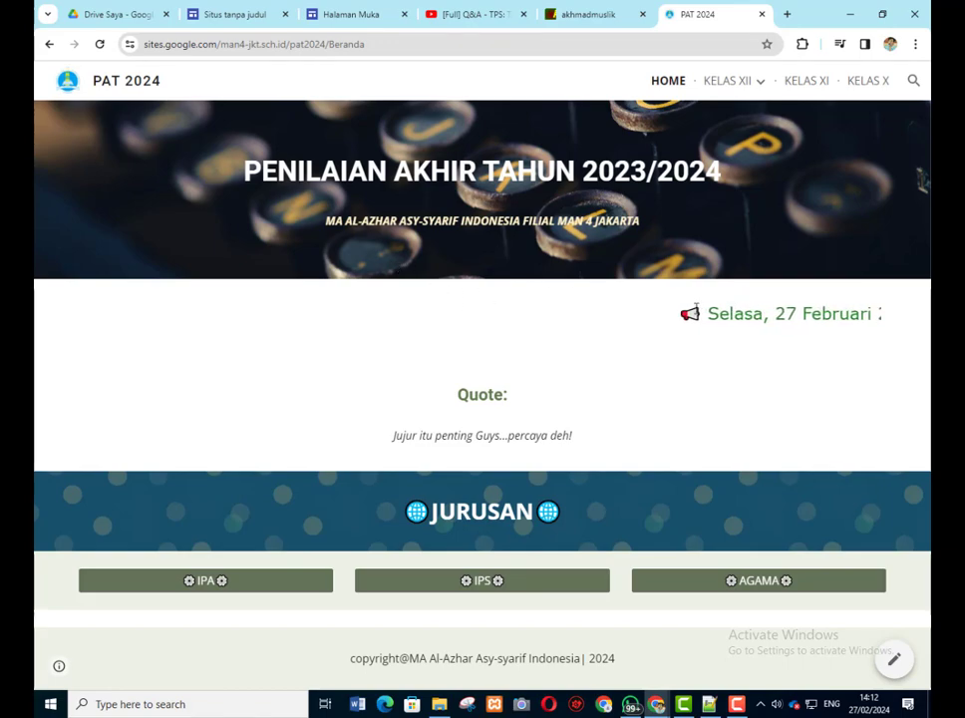
left_click(763, 15)
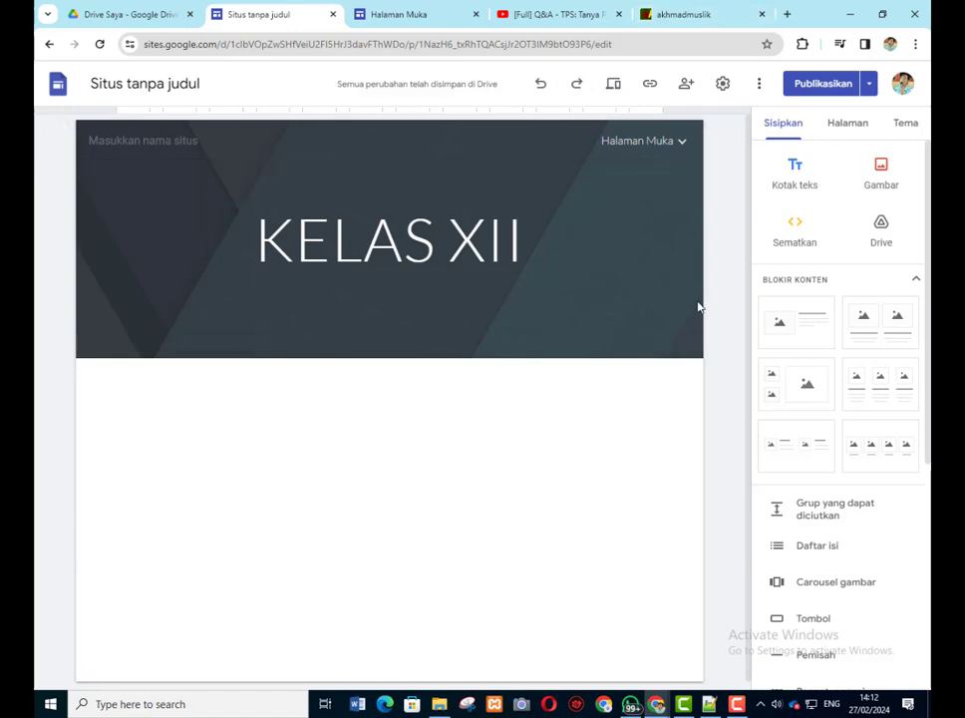
- Navigate Pages through Halaman Muka and HOME to the KELAS X page, then show the Sisipkan panel
left_click(848, 128)
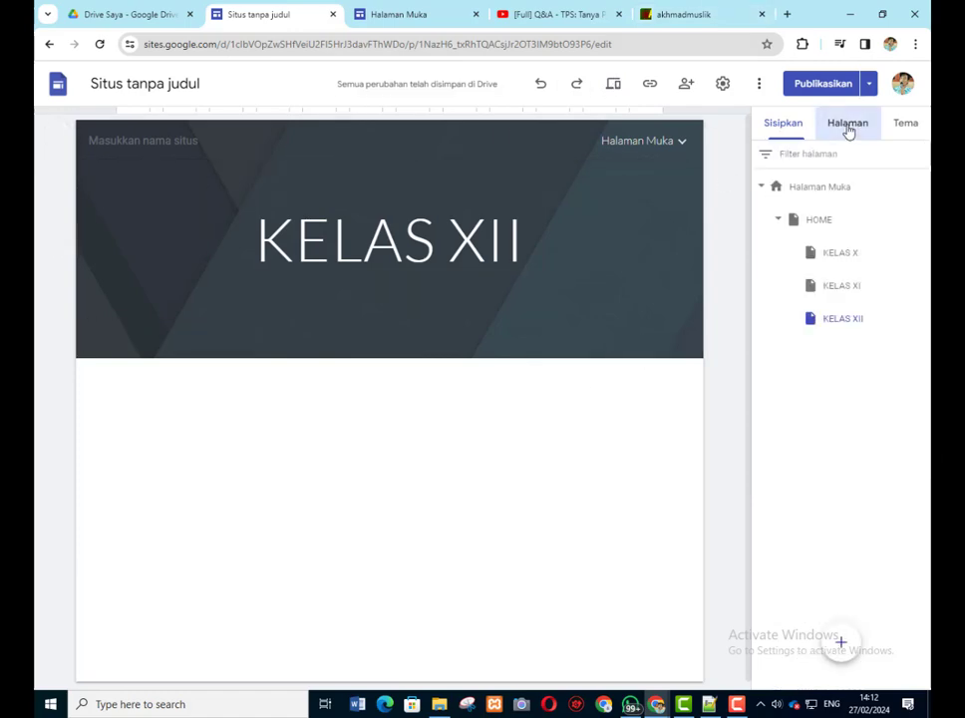
left_click(820, 188)
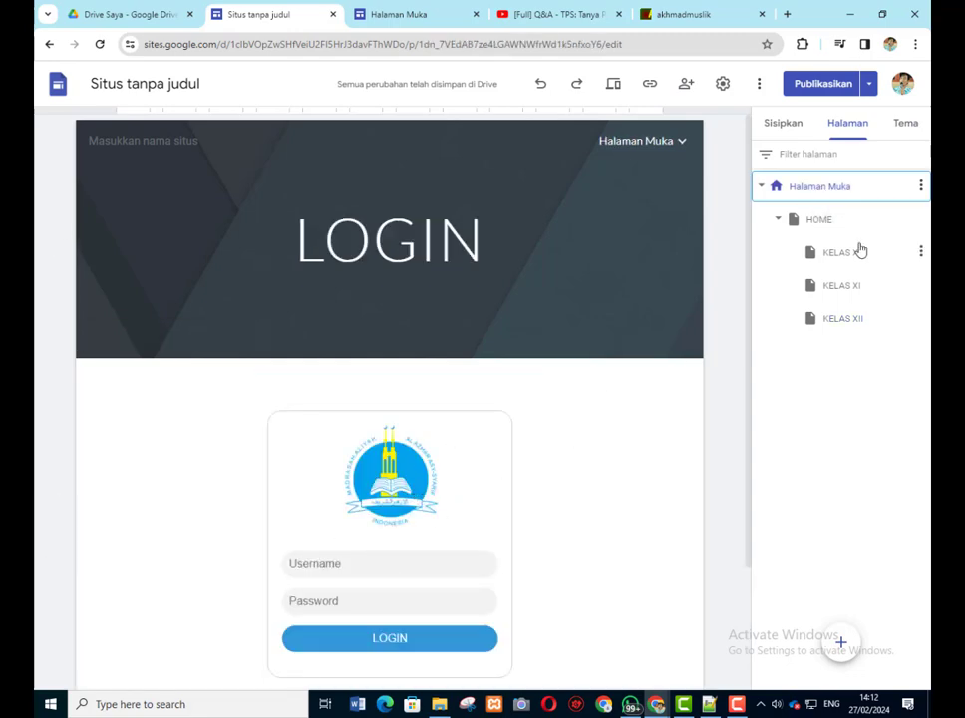
left_click(813, 220)
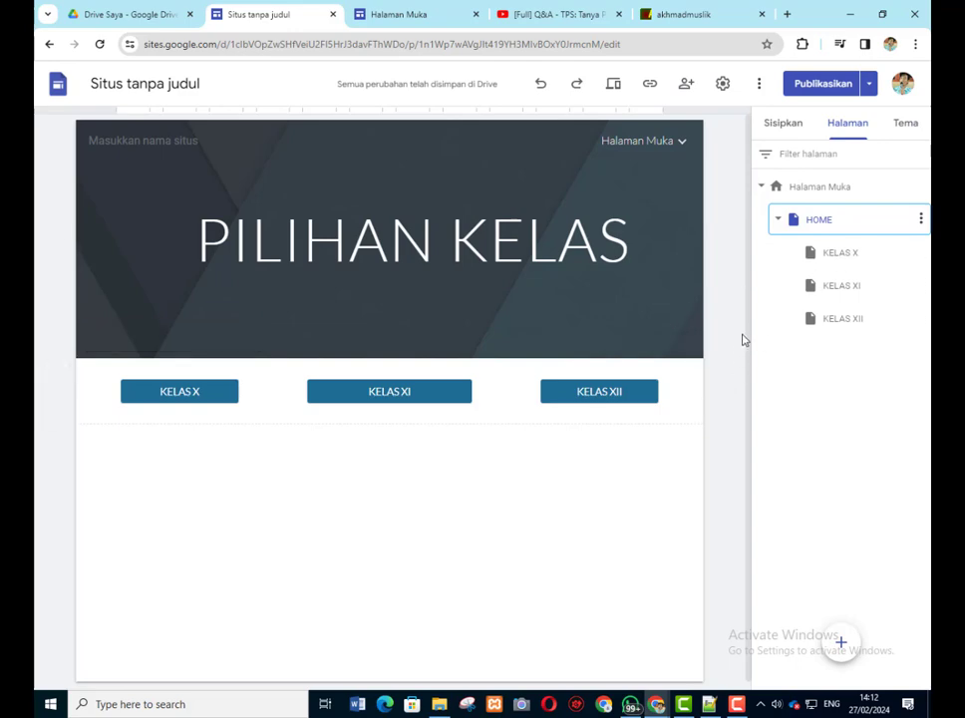
left_click(845, 257)
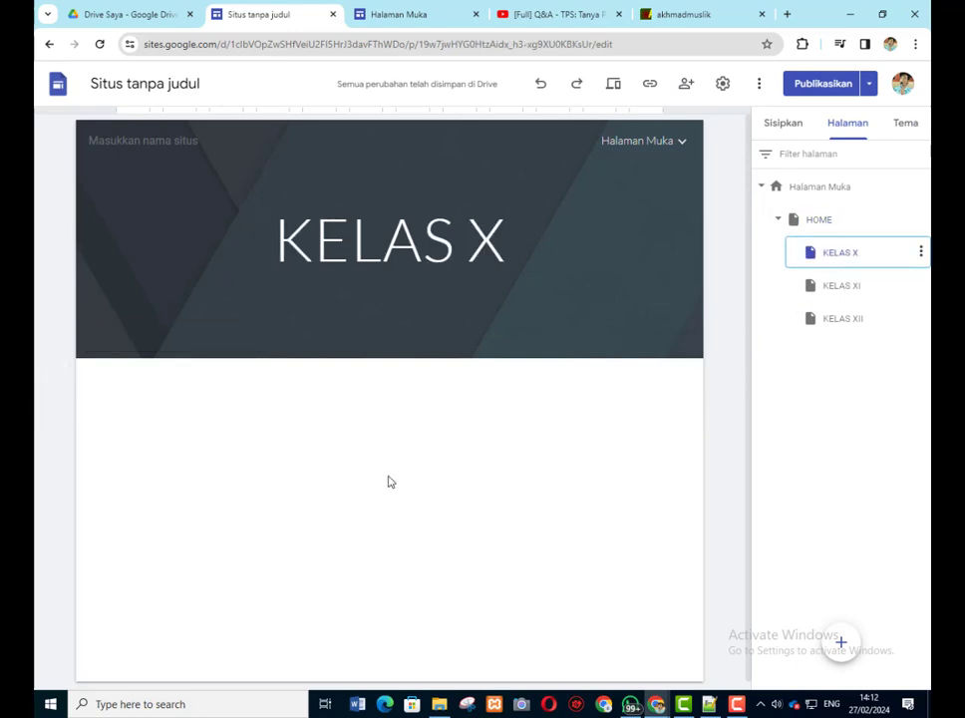
scroll(471, 469, "down", 1)
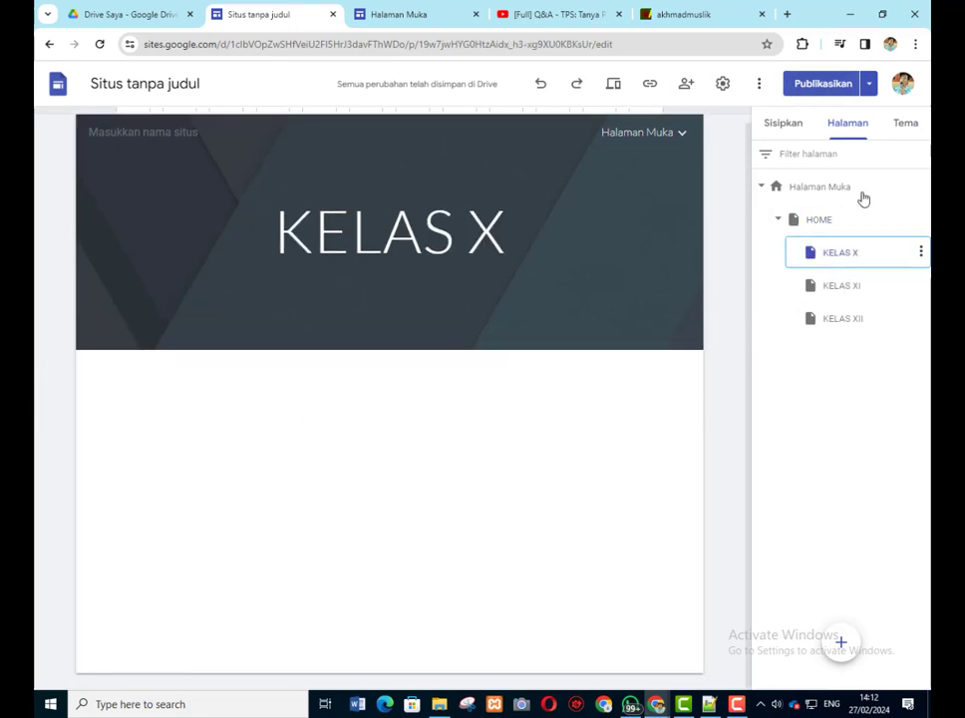
left_click(793, 124)
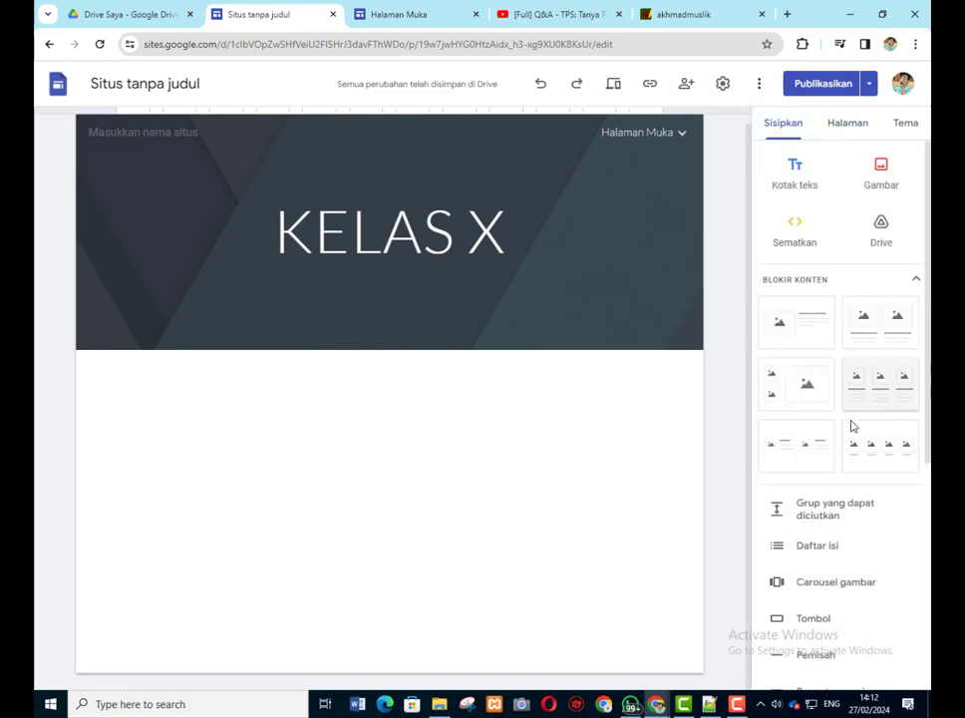
scroll(847, 444, "down", 4)
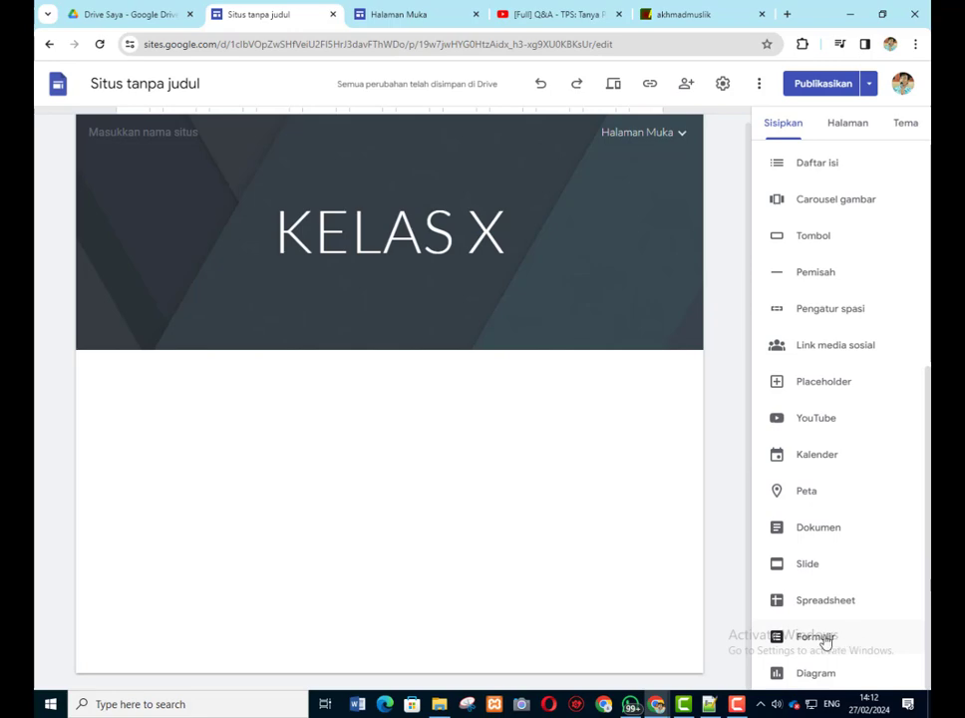
- Insert the SOAL MATEMATIKA WAJIB Google Form into the KELAS X page
left_click(792, 636)
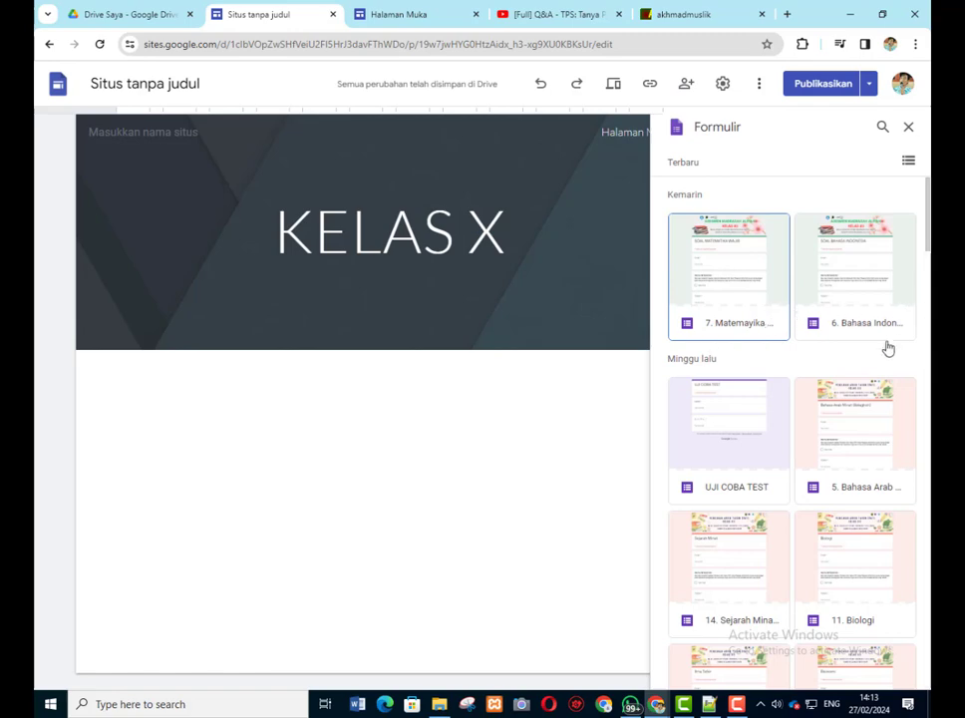
left_click(722, 286)
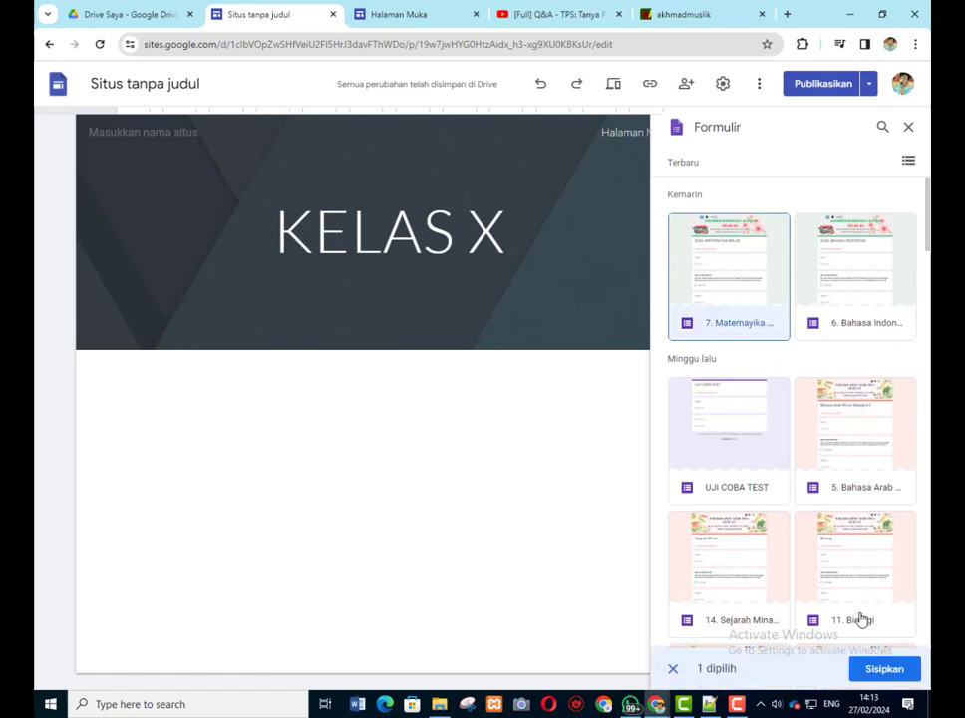
left_click(883, 668)
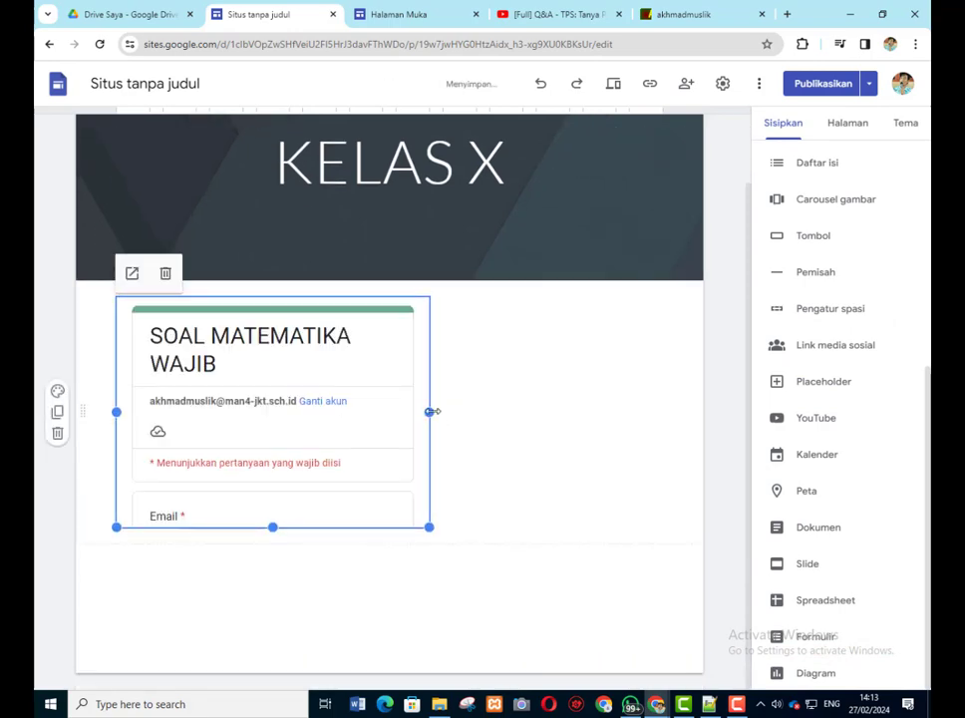
- Widen the form embed across the page and drag it taller to show more questions
left_click_drag(430, 412, 682, 424)
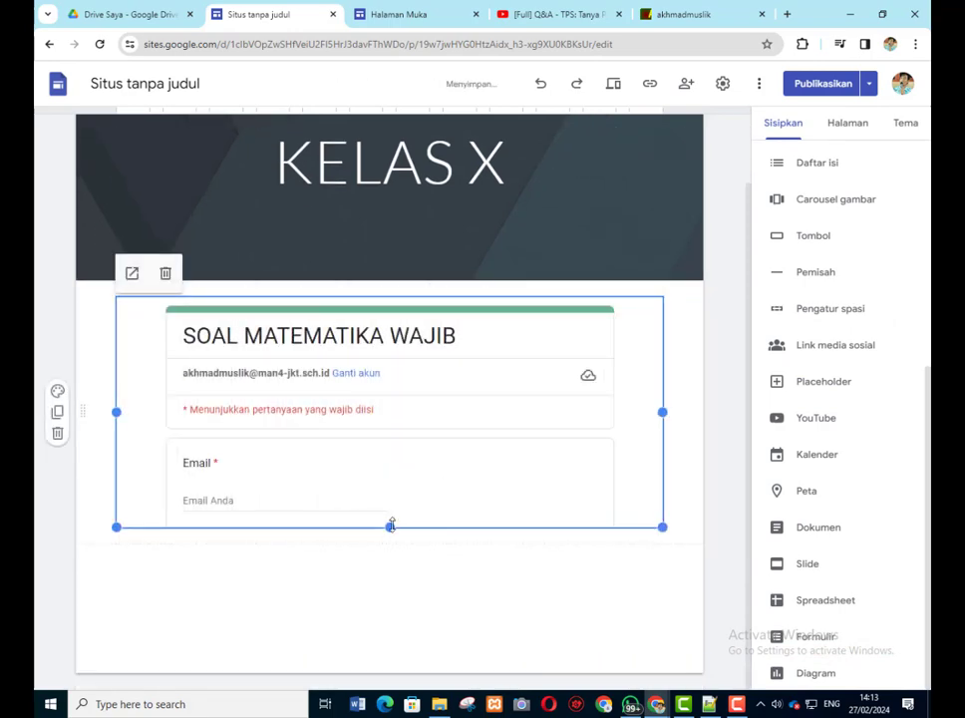
left_click_drag(389, 526, 384, 622)
scroll(416, 561, "down", 1)
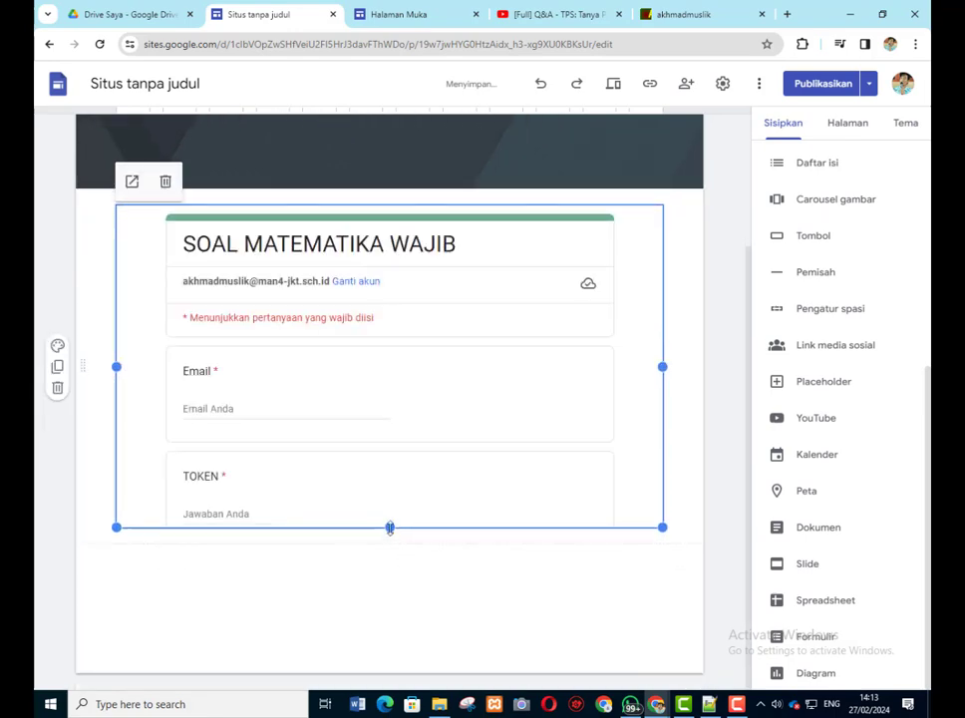
left_click_drag(389, 528, 390, 657)
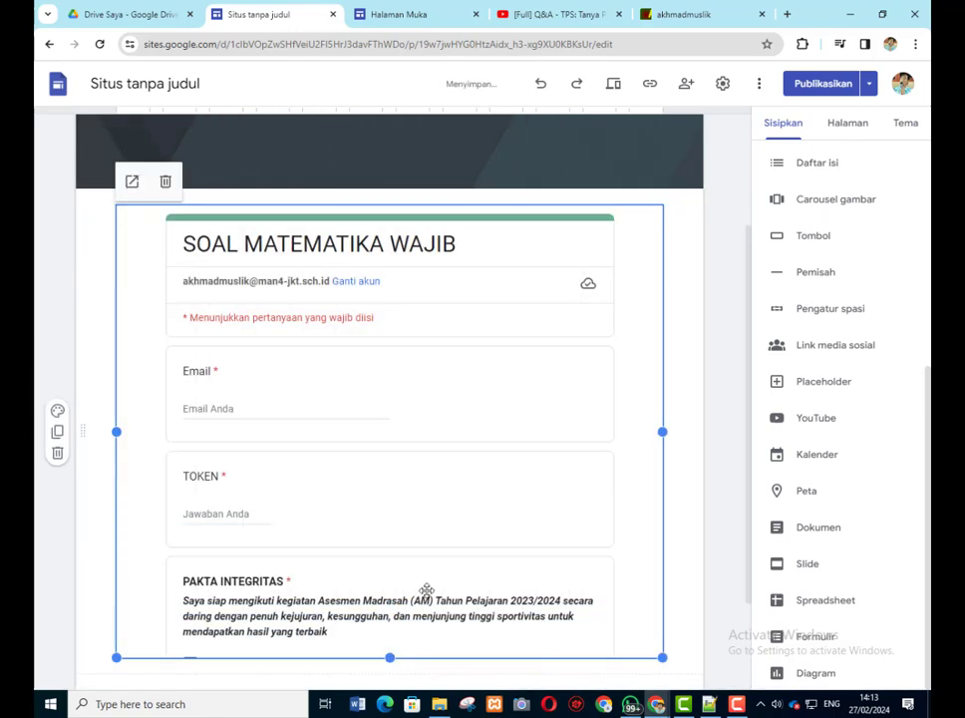
scroll(427, 593, "down", 1)
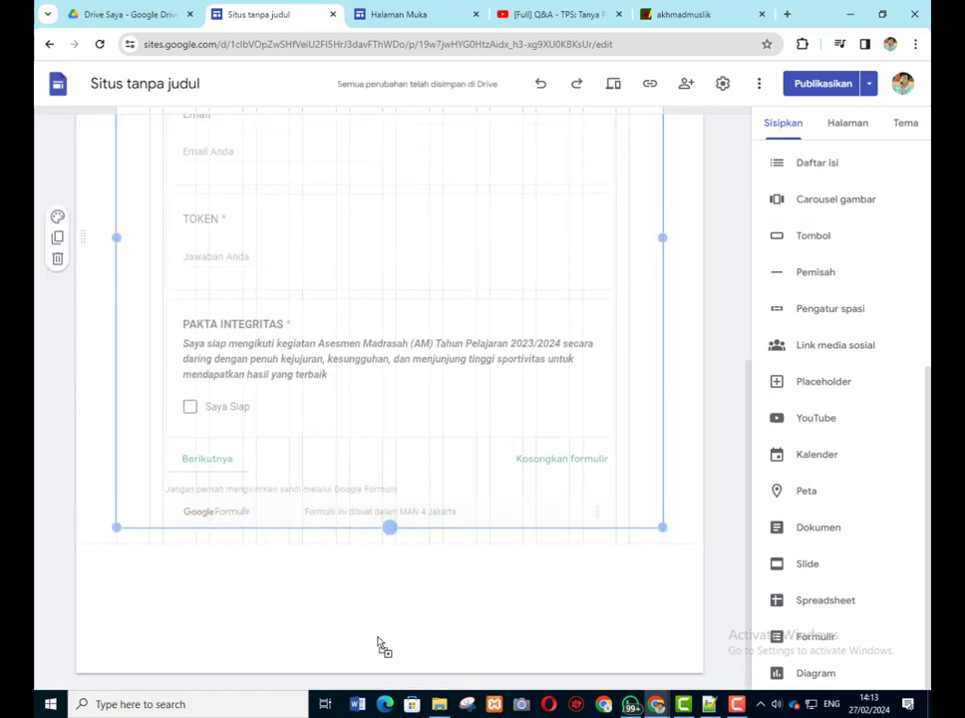
scroll(697, 319, "up", 2)
scroll(698, 319, "up", 1)
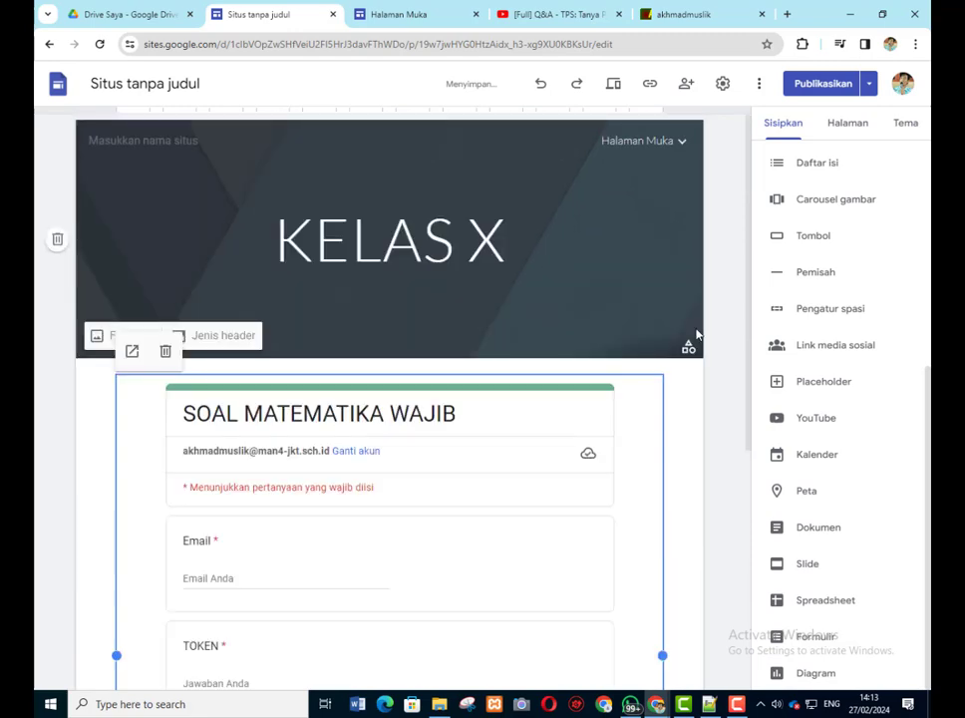
scroll(497, 476, "down", 2)
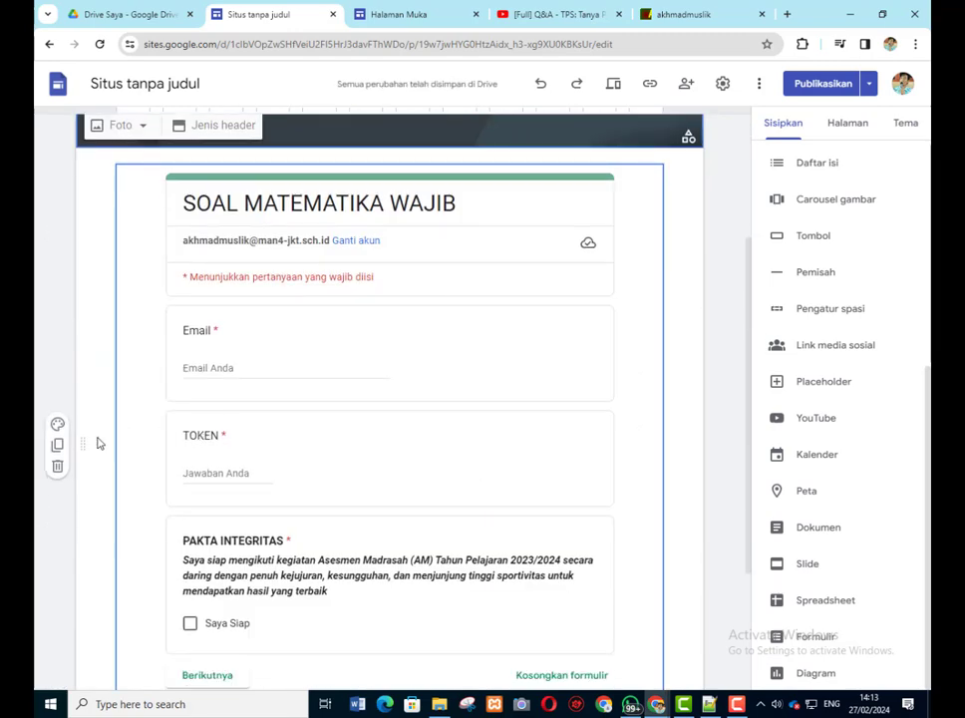
- Give the form's section a dark blue background
left_click(55, 425)
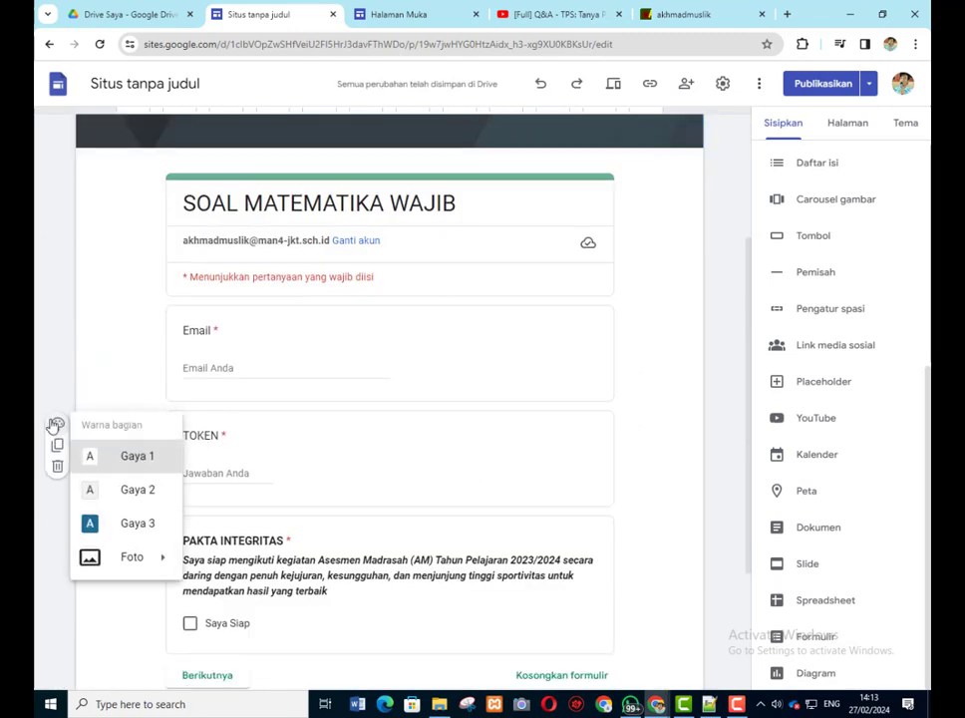
left_click(131, 525)
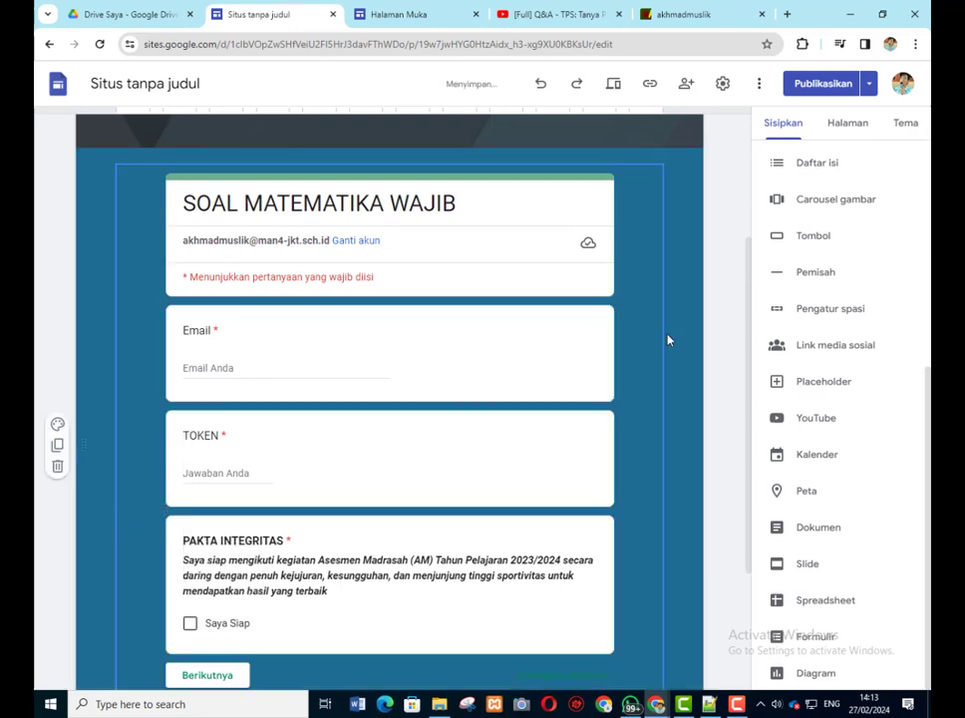
scroll(718, 319, "up", 2)
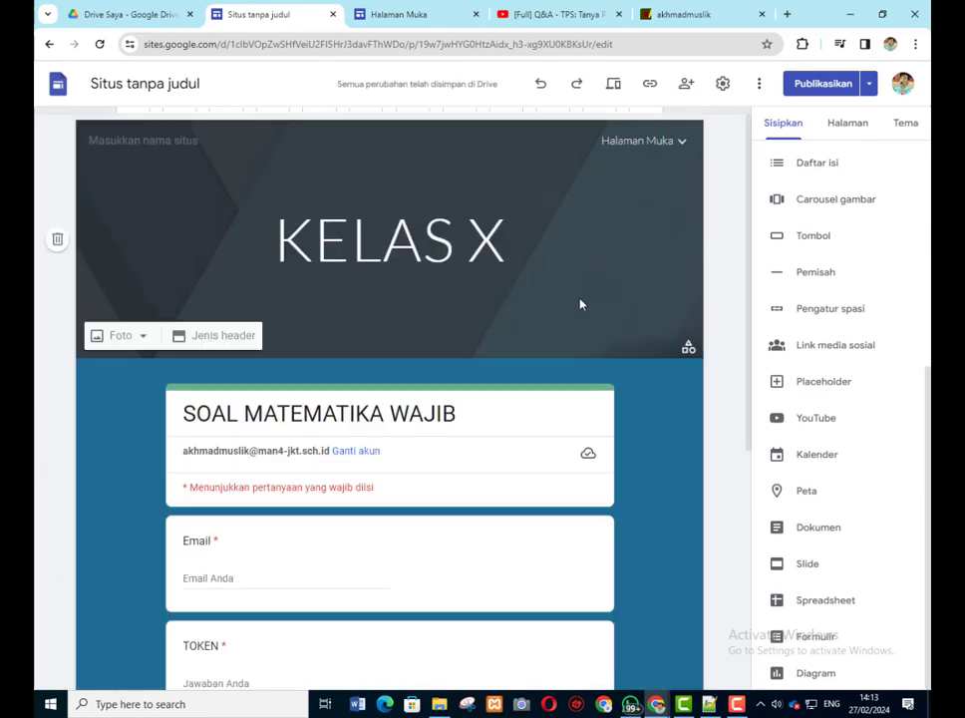
scroll(581, 304, "down", 2)
scroll(520, 425, "down", 1)
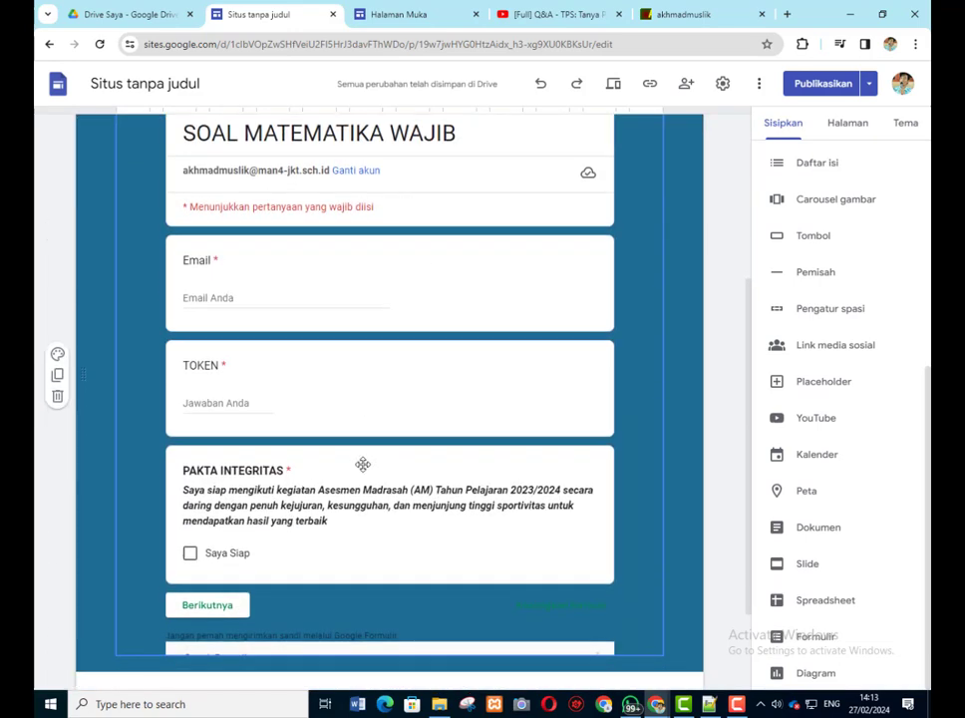
scroll(367, 463, "down", 2)
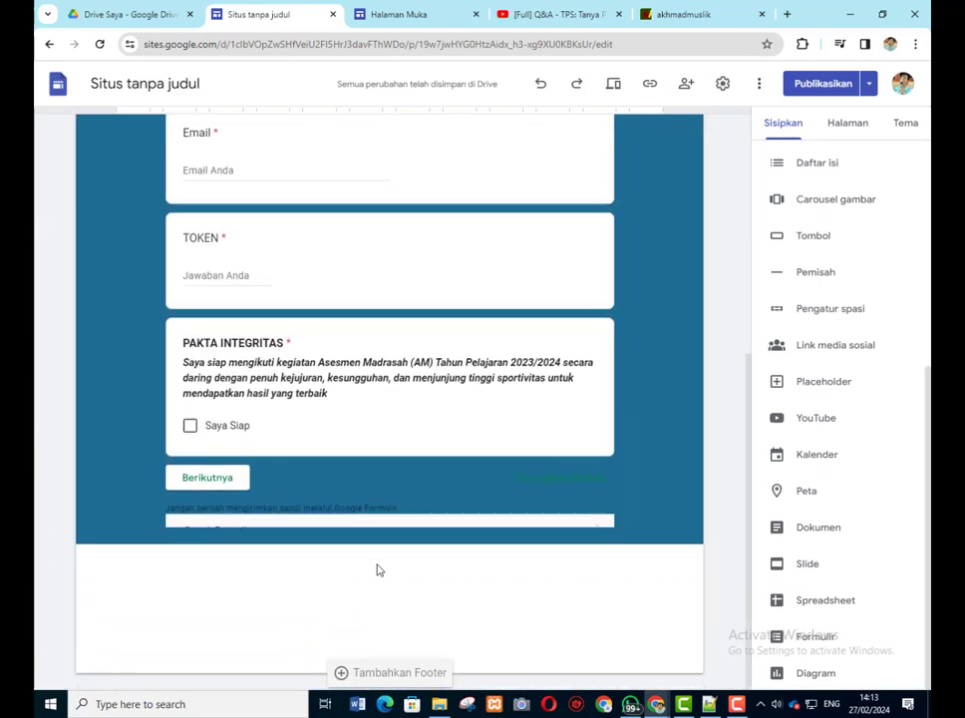
- Stretch the form embed further down to reveal its footer
left_click(396, 504)
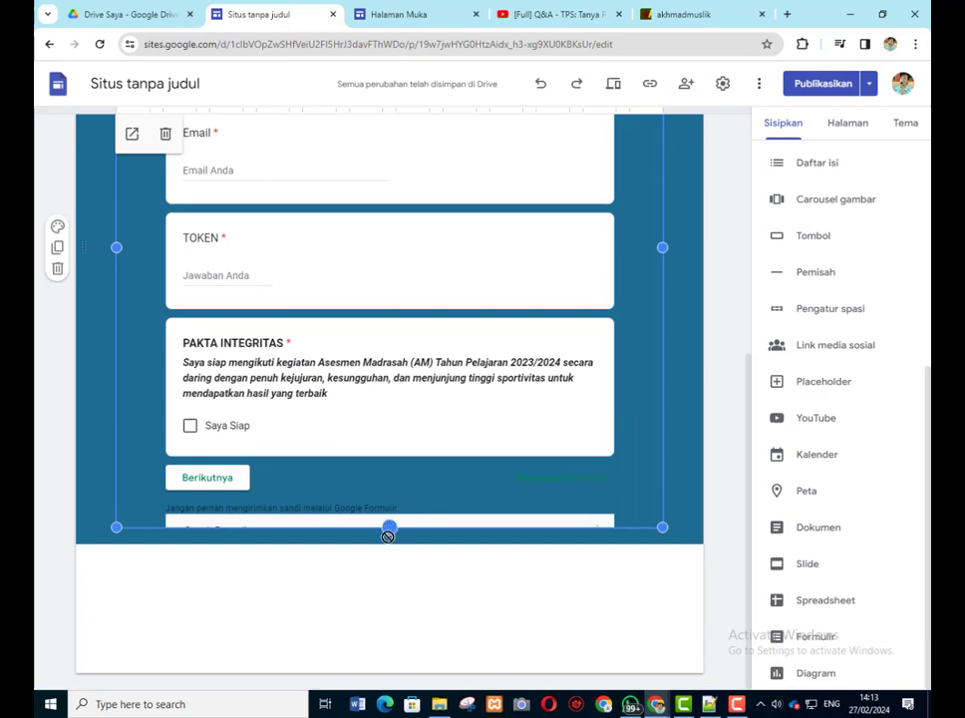
left_click_drag(387, 528, 388, 577)
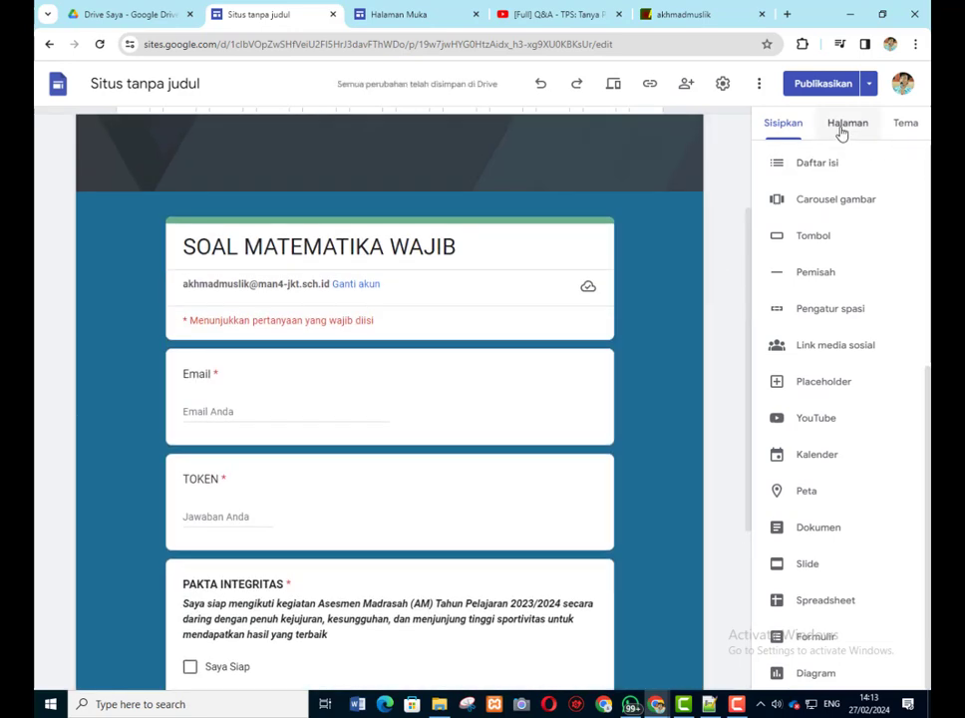
scroll(538, 279, "up", 2)
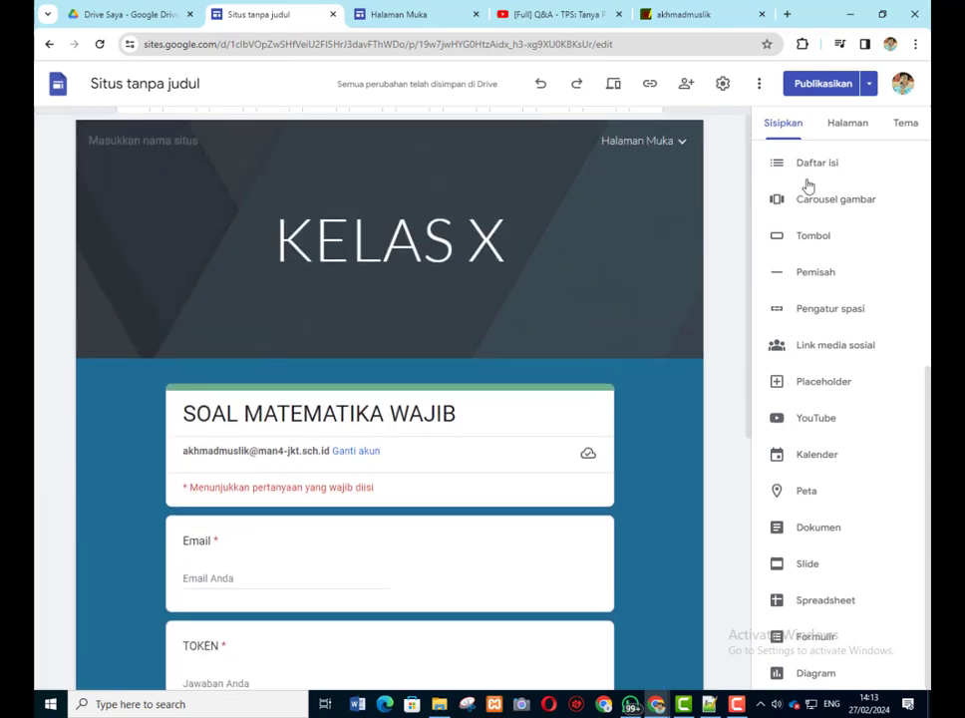
left_click(847, 124)
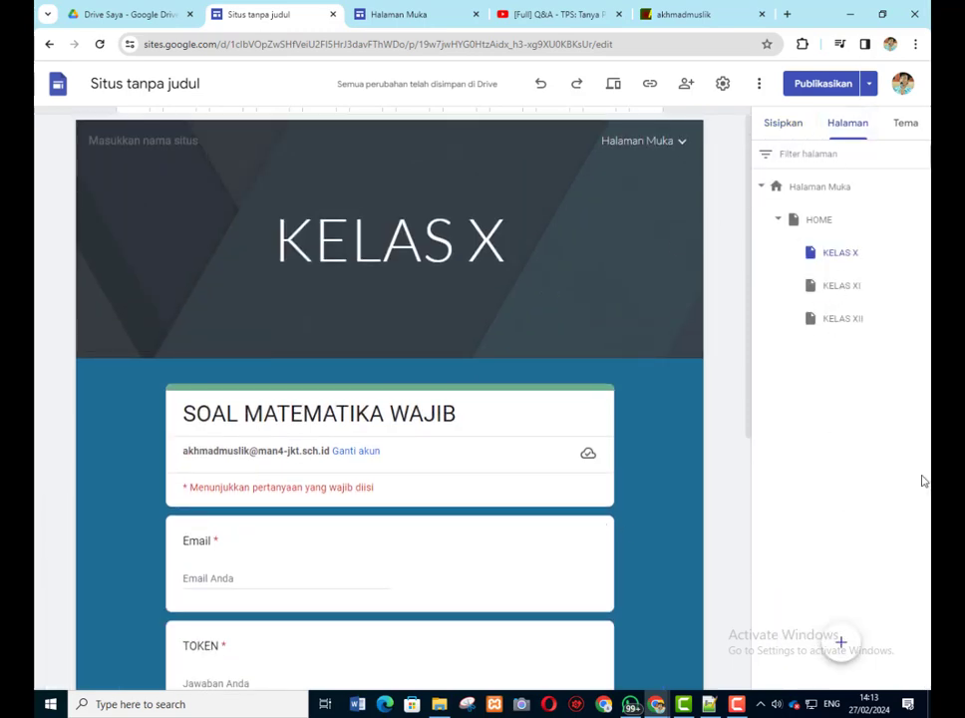
- Reload the live LOGIN page, enter the username and password, and submit
left_click(398, 8)
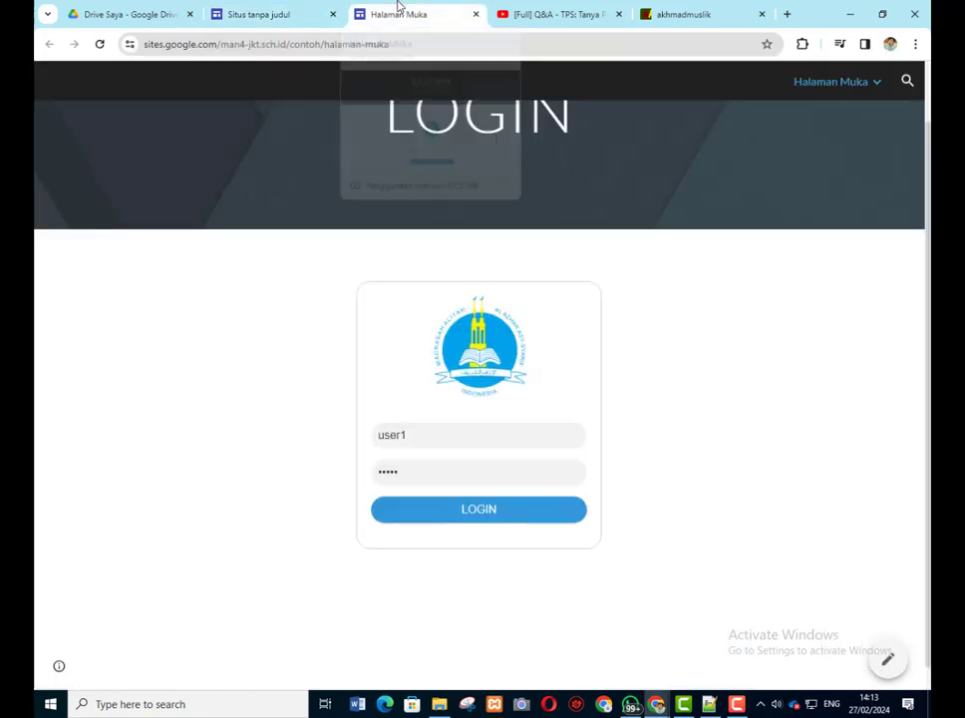
left_click(99, 44)
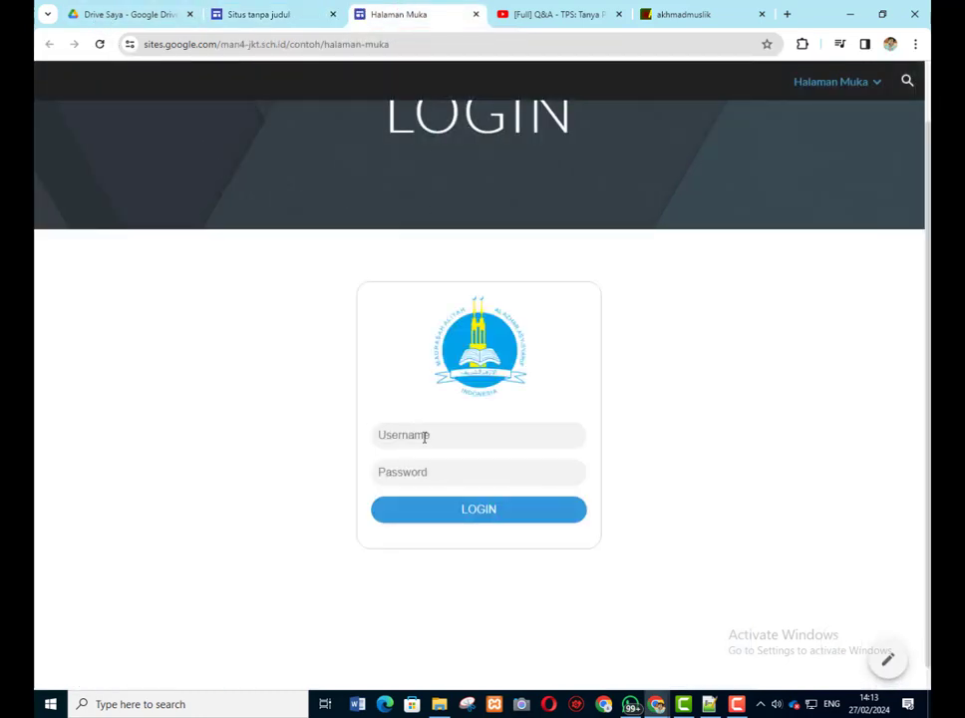
left_click(425, 437)
type("user1")
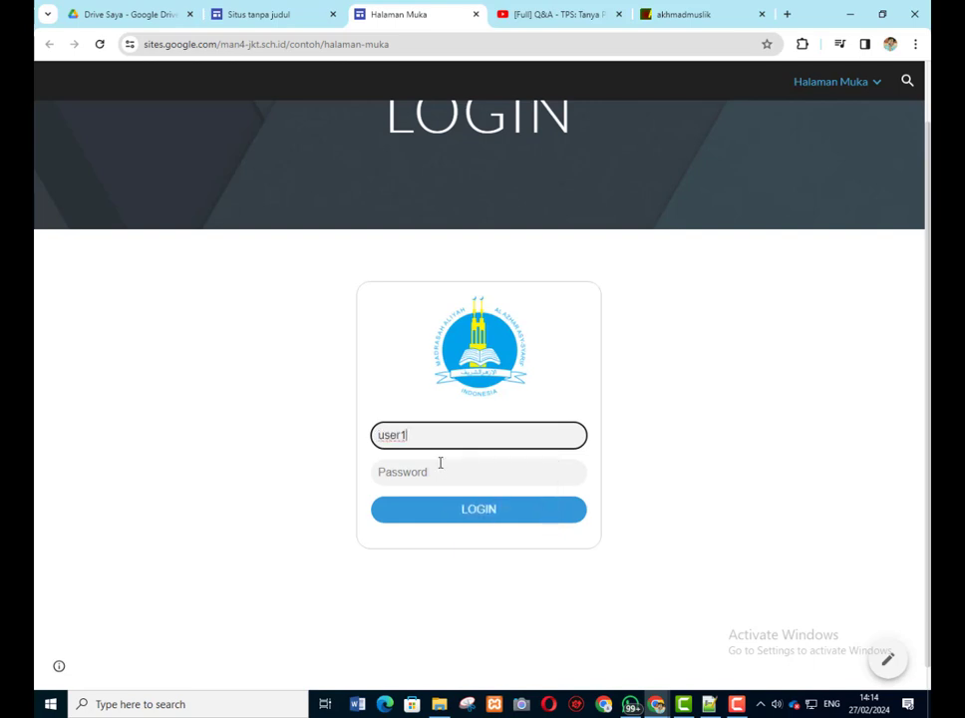
left_click(441, 473)
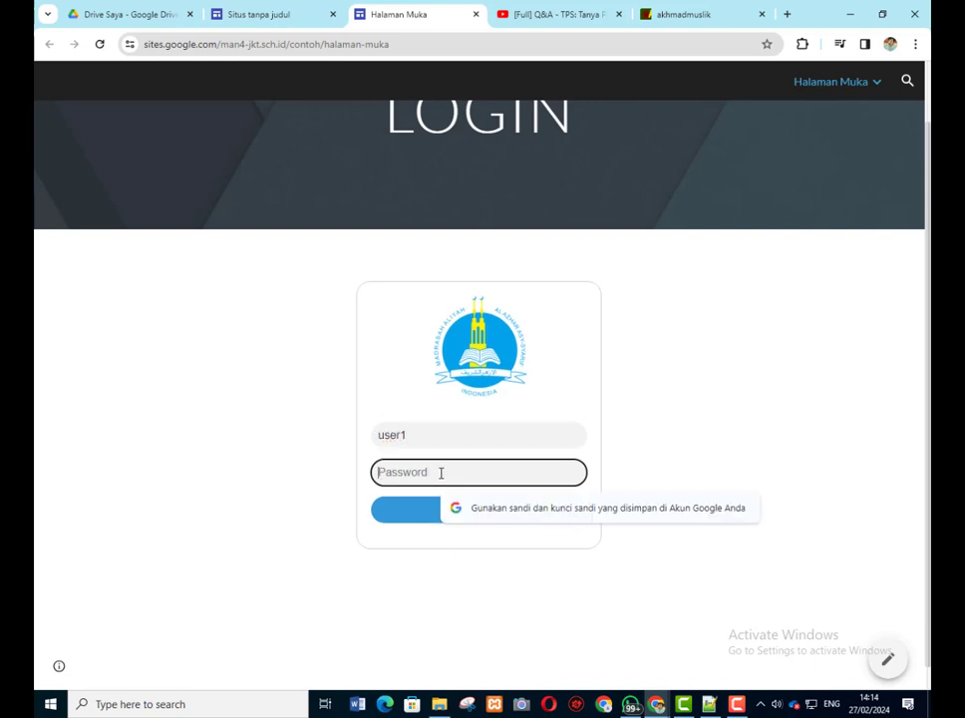
type("us")
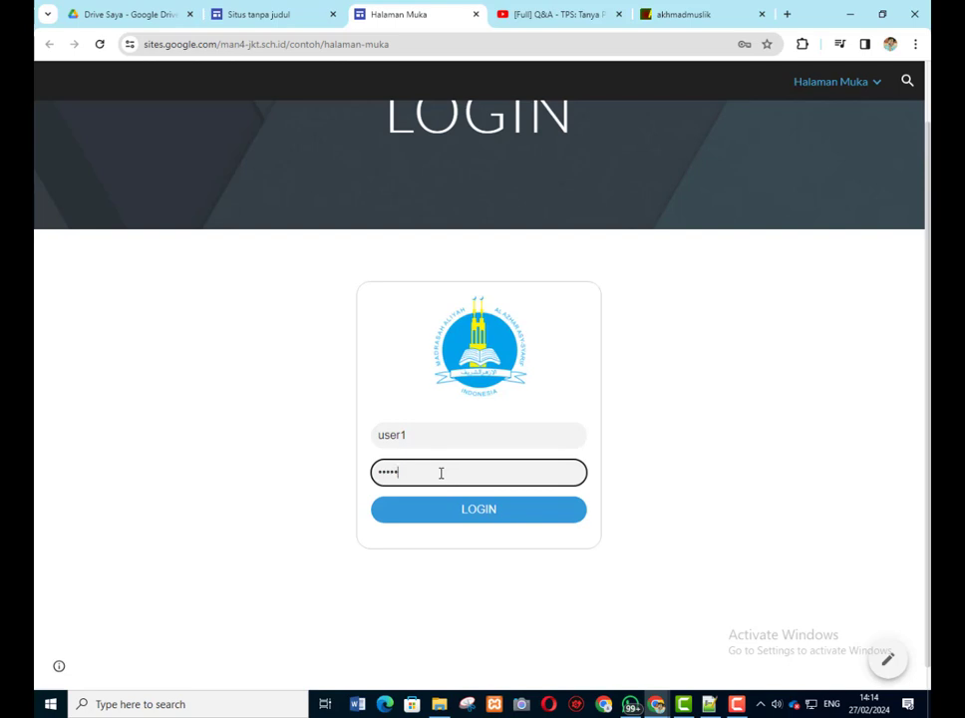
left_click(487, 513)
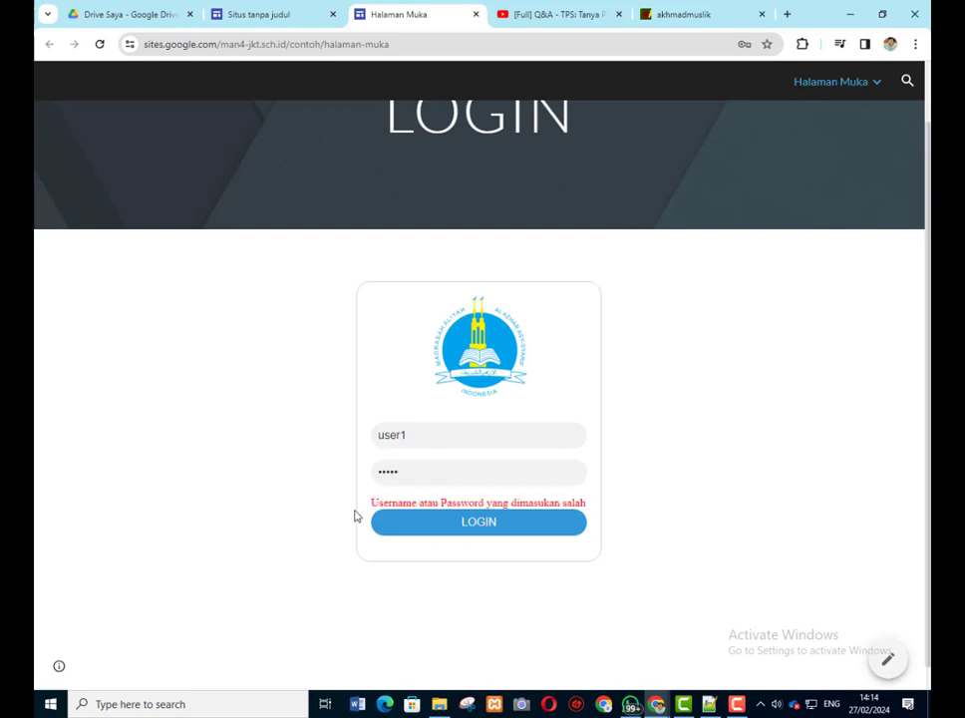
- Retype the rejected password and log in again to reach PILIHAN KELAS
double_click(415, 468)
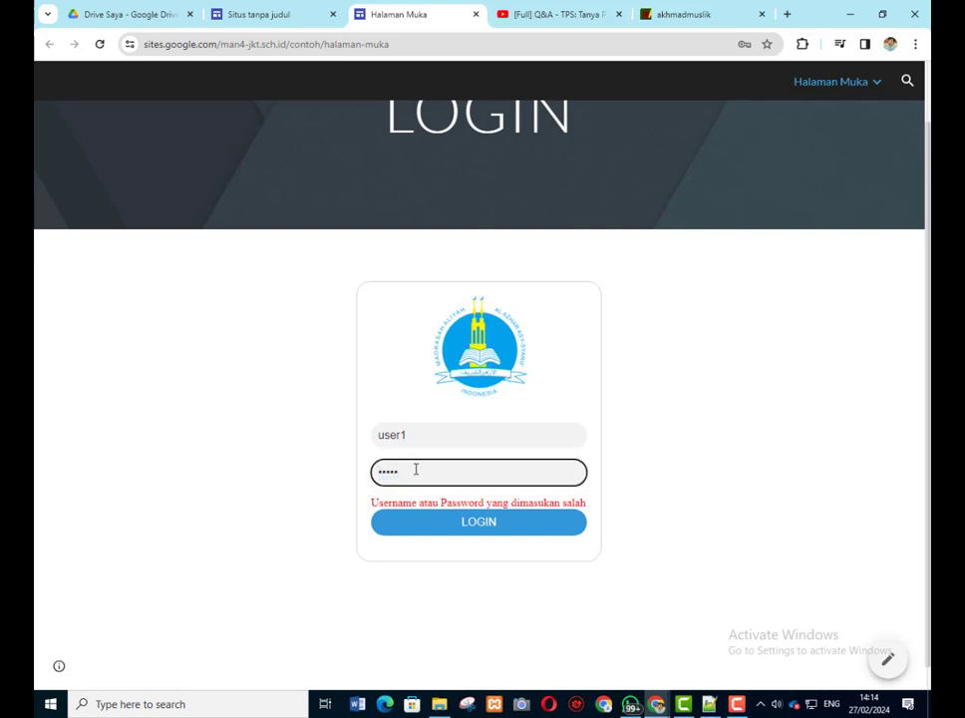
key("BackSpace")
key("BackSpace")
key("BackSpace")
key("BackSpace")
type("••")
left_click(498, 523)
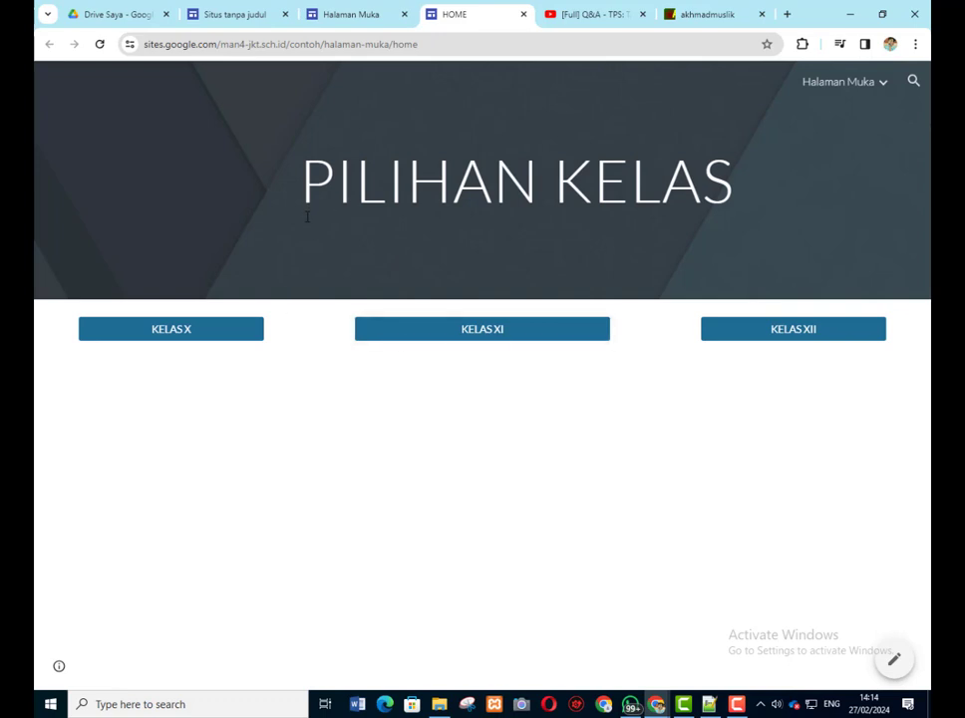
- Check the live KELAS X page, find it blank, log in again and return to the Situs tanpa judul editor
left_click(195, 329)
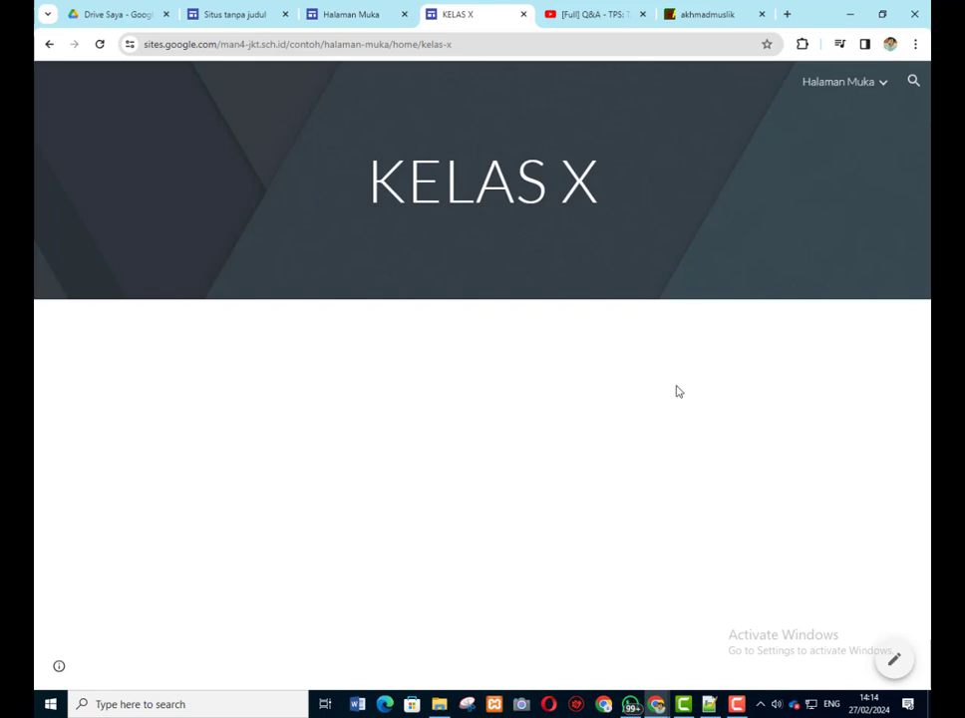
left_click(523, 14)
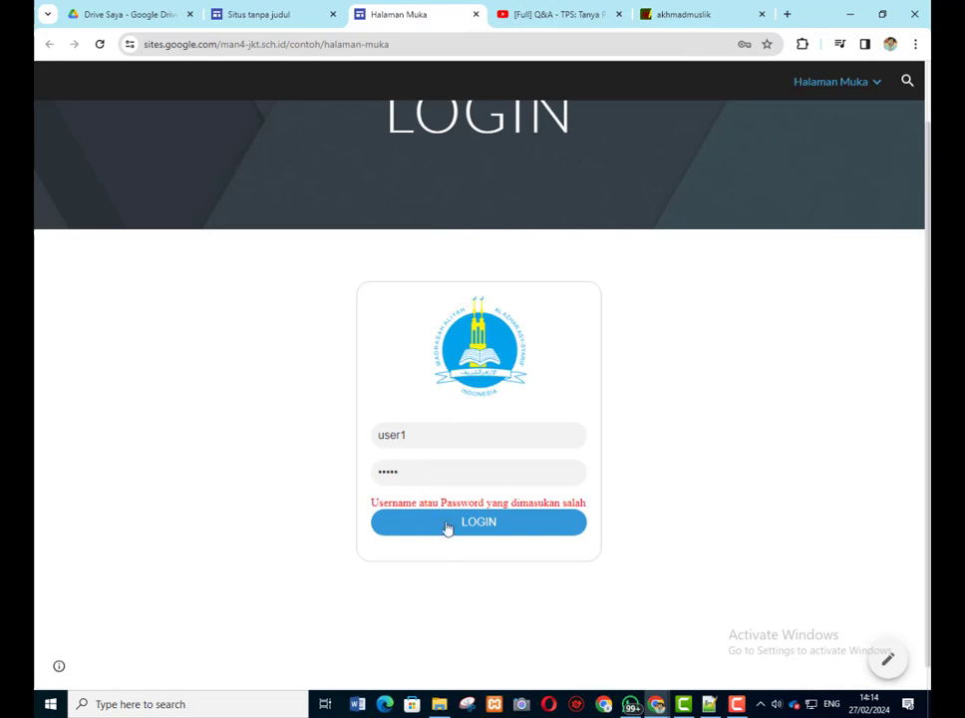
left_click(447, 523)
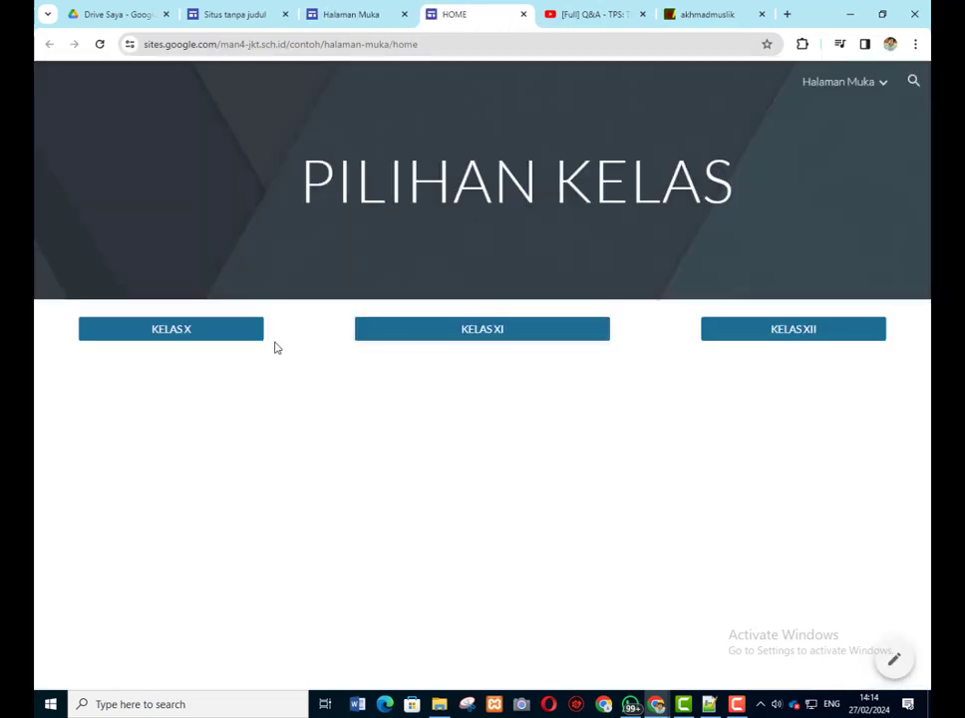
left_click(235, 13)
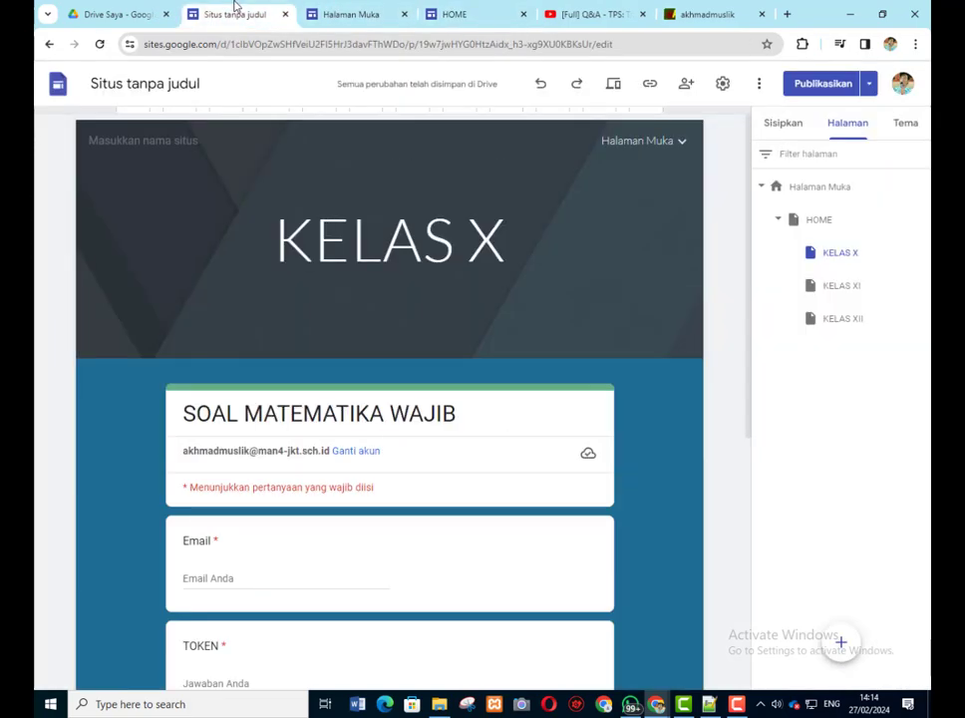
- Publish the site changes, then reload the live class-choice page and open KELAS X
left_click(809, 86)
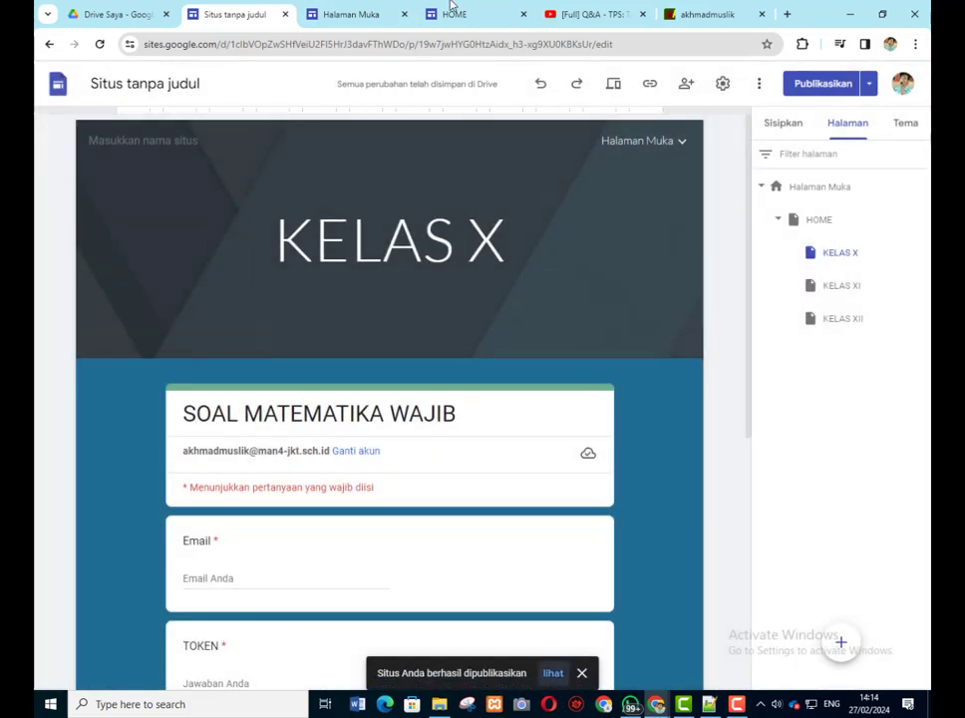
left_click(451, 14)
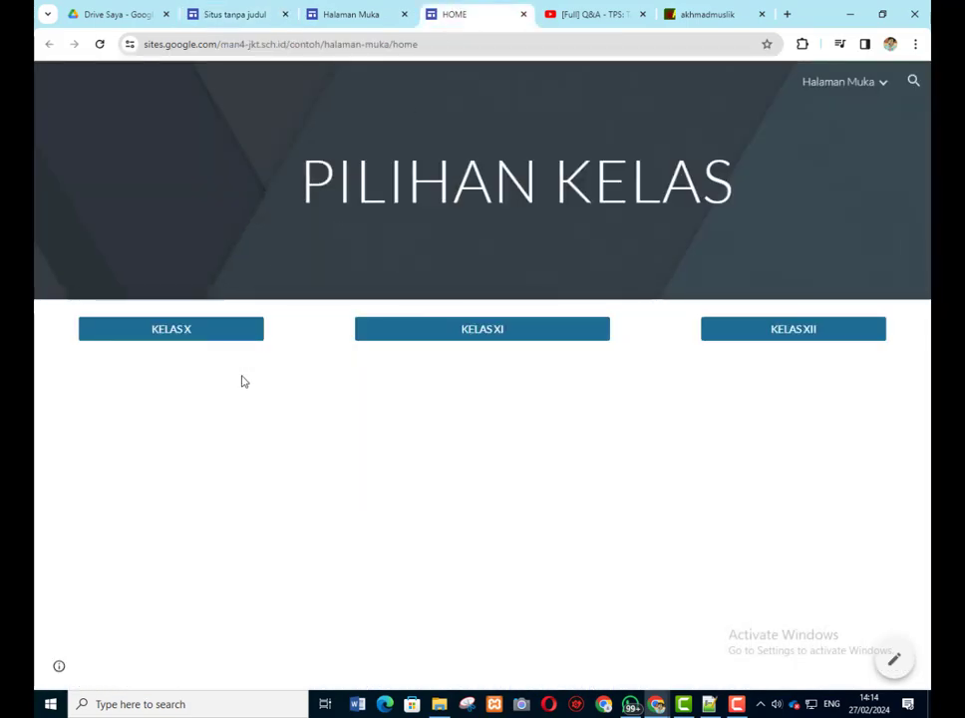
left_click(100, 44)
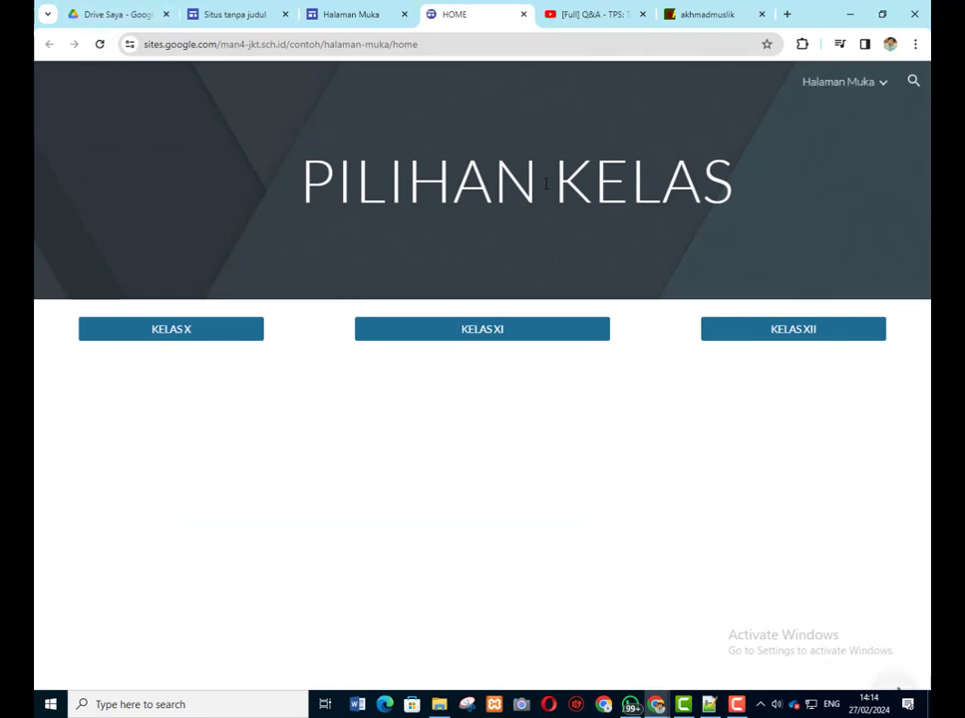
left_click(199, 333)
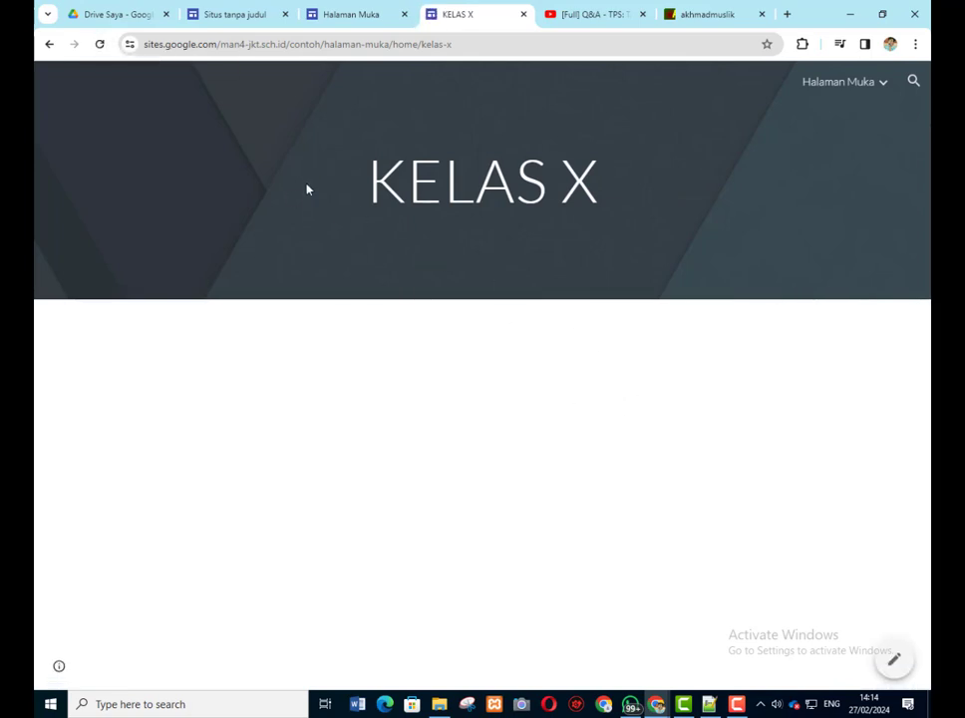
- Reload the live KELAS X page so the SOAL MATEMATIKA WAJIB form appears, and scroll through its fields
left_click(100, 44)
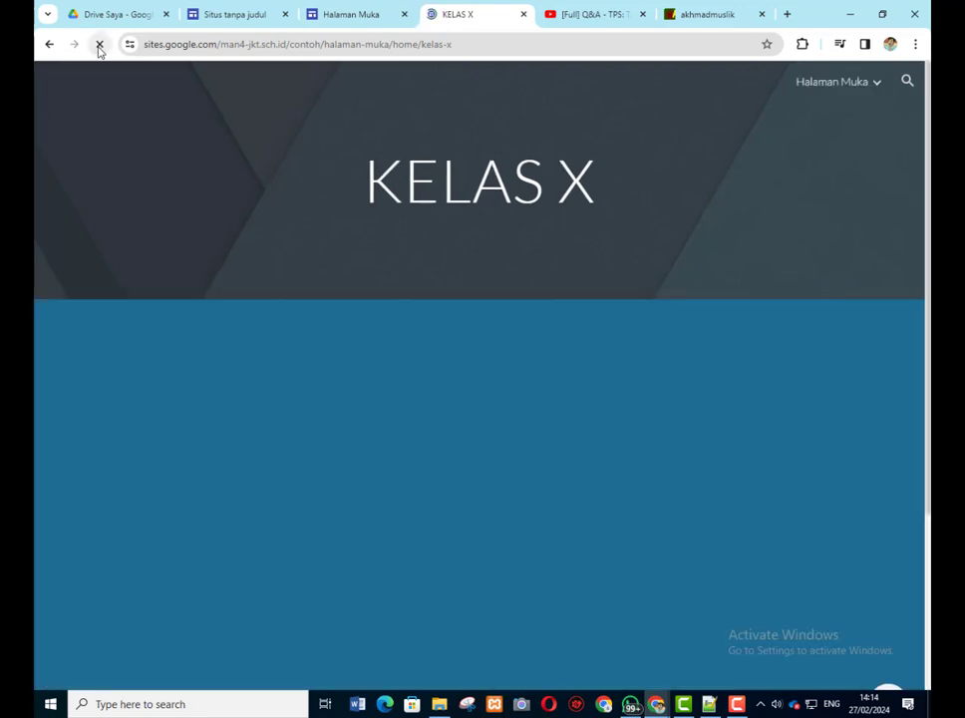
scroll(612, 390, "down", 3)
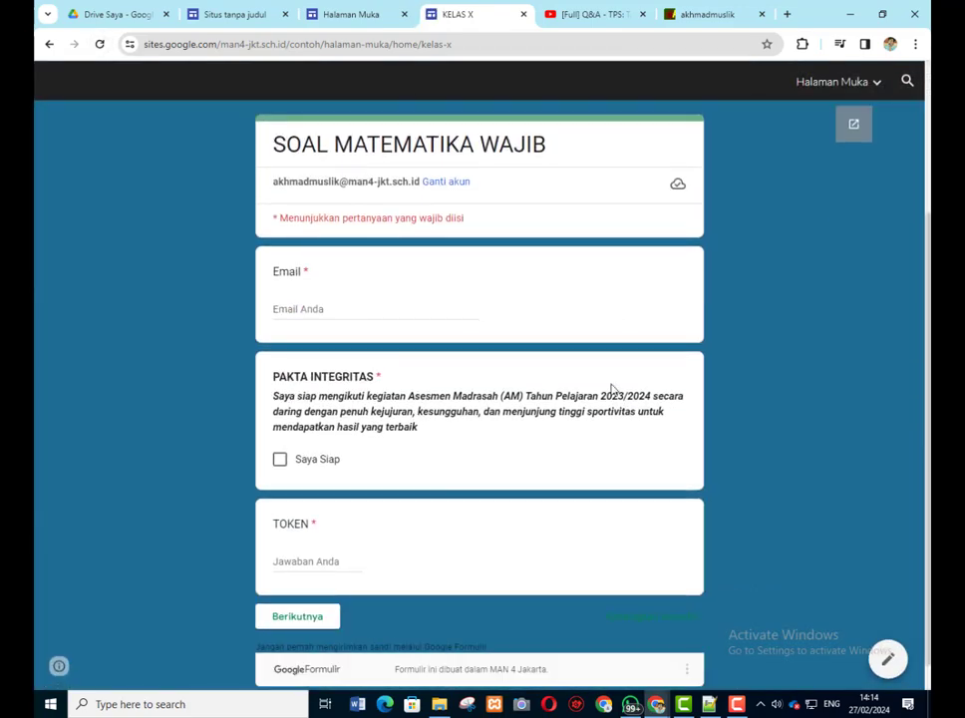
scroll(612, 390, "up", 3)
scroll(612, 390, "down", 3)
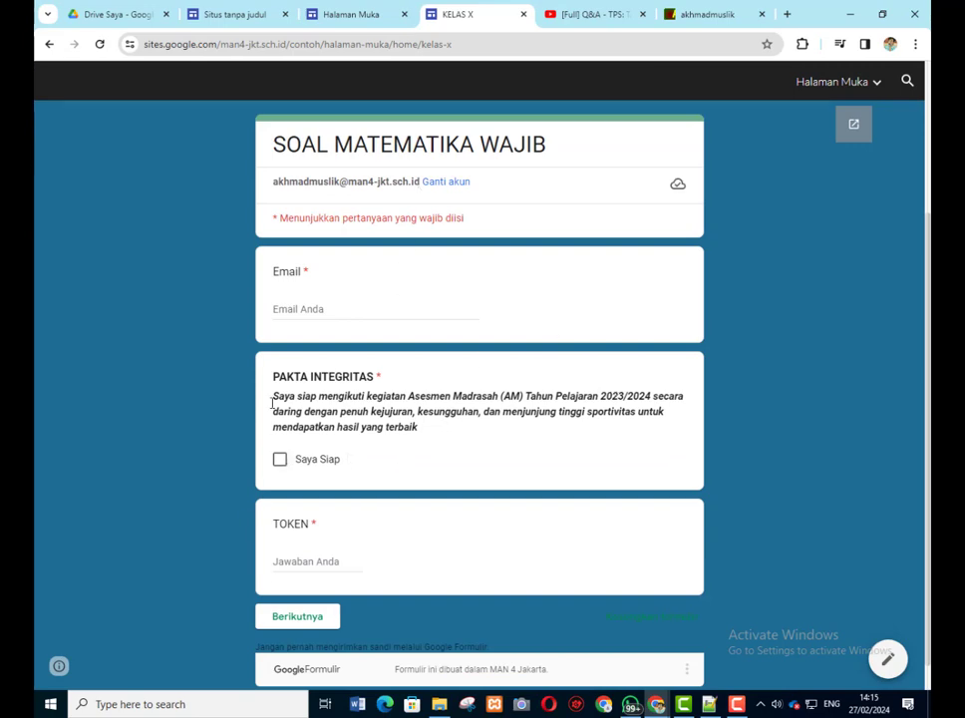
scroll(315, 426, "down", 1)
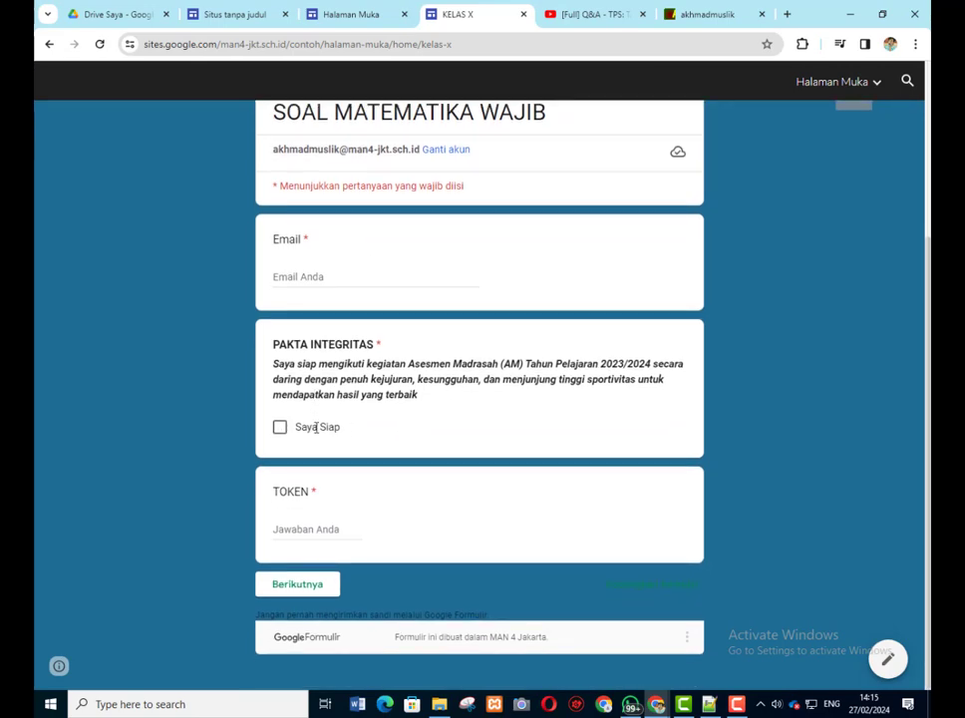
scroll(448, 462, "up", 3)
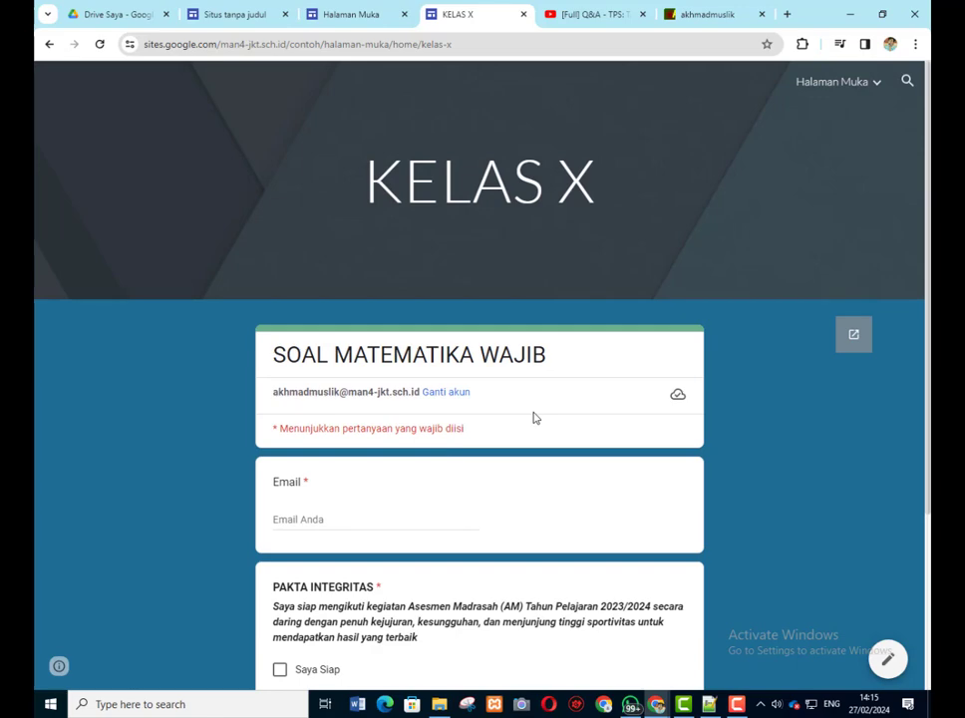
left_click(240, 14)
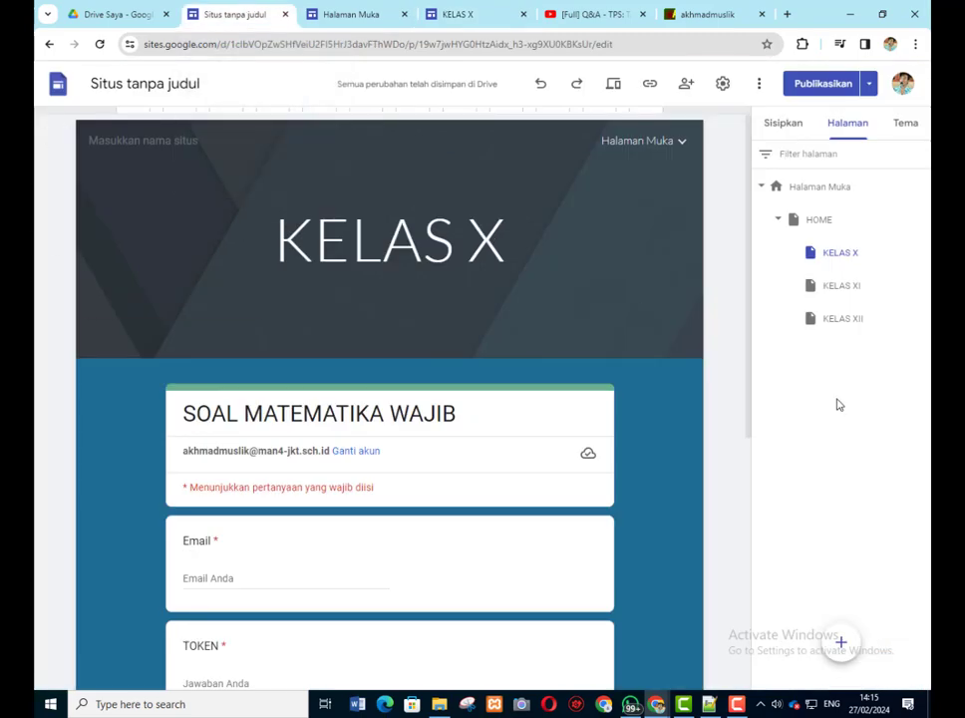
scroll(549, 438, "down", 3)
left_click(406, 439)
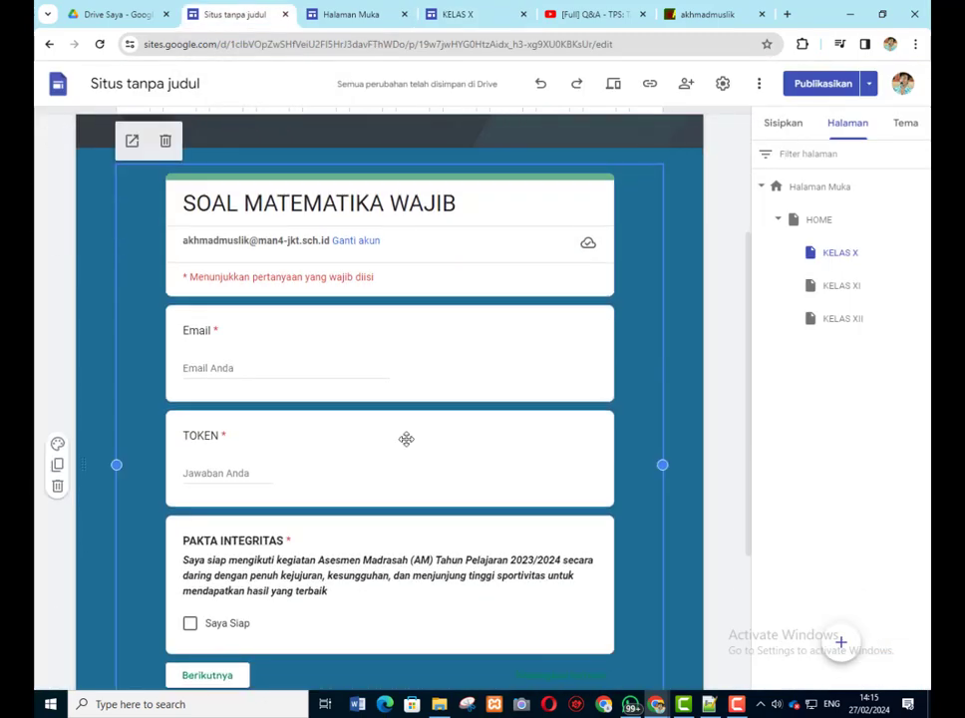
scroll(420, 437, "down", 3)
scroll(368, 339, "up", 2)
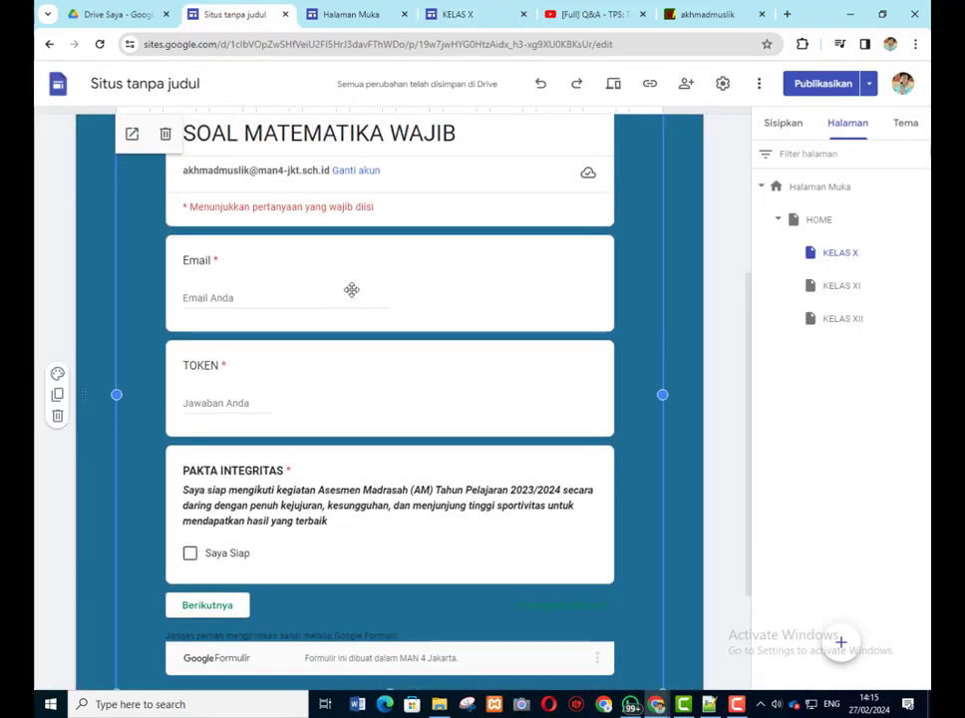
scroll(410, 338, "up", 2)
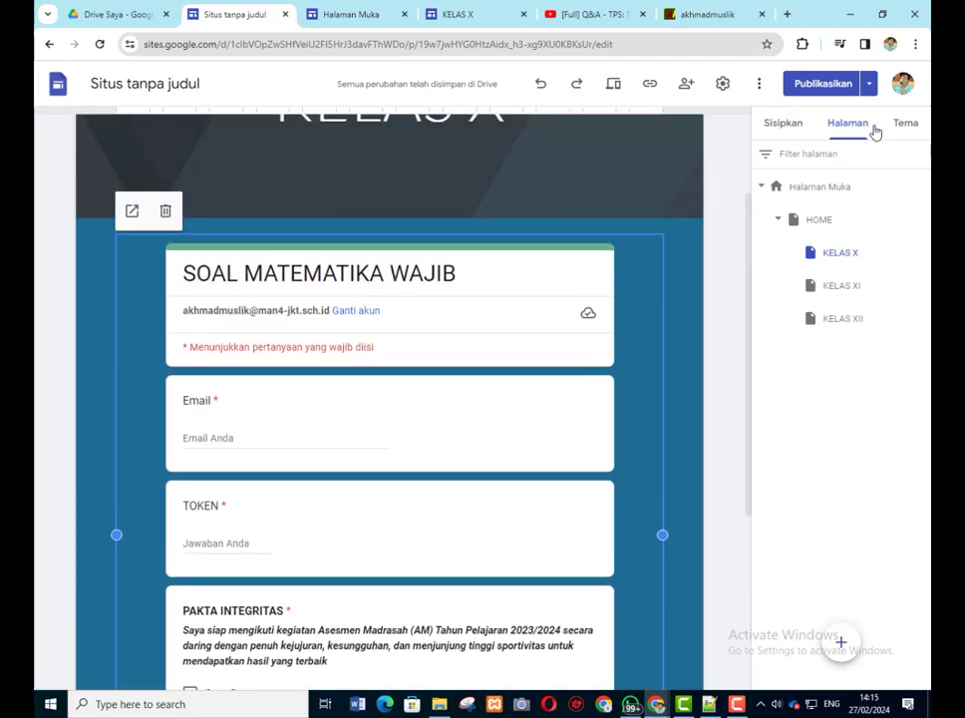
left_click(781, 126)
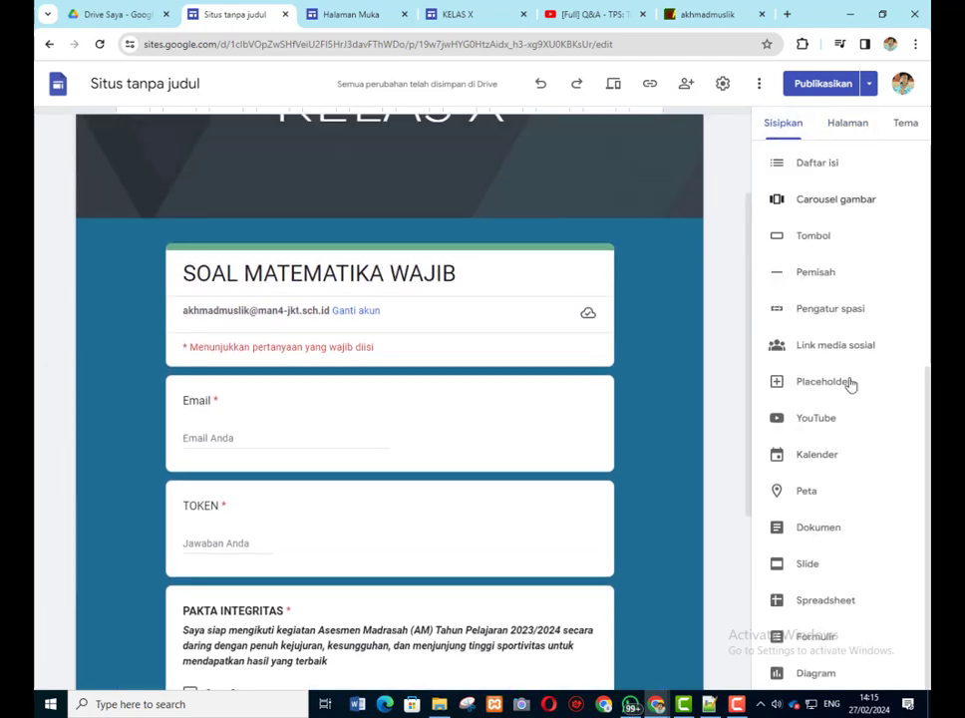
left_click(827, 638)
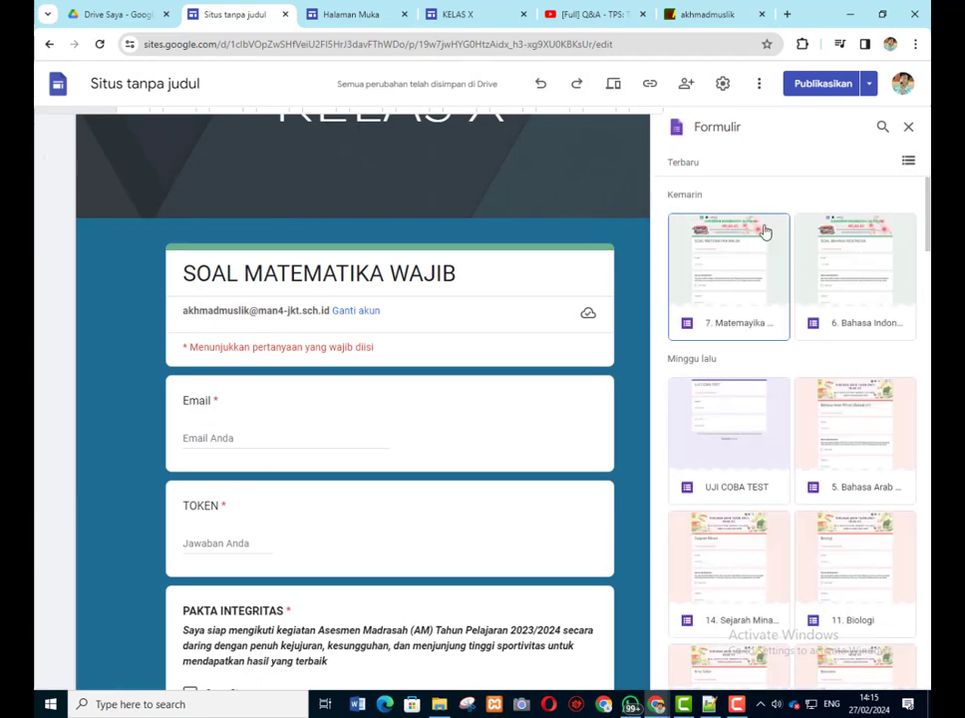
left_click(910, 127)
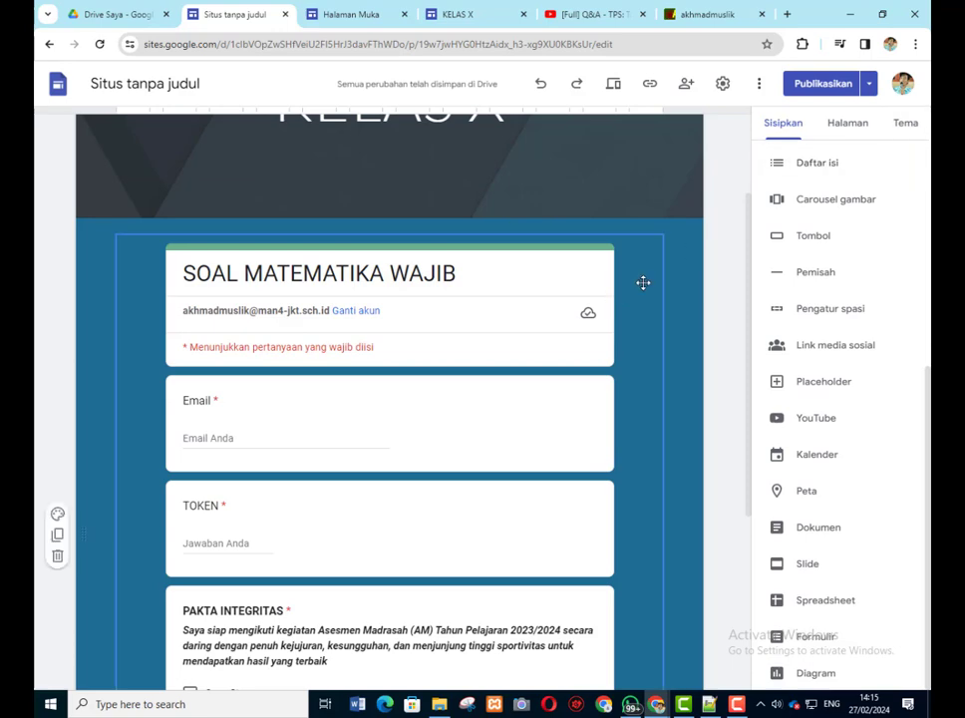
scroll(643, 283, "up", 2)
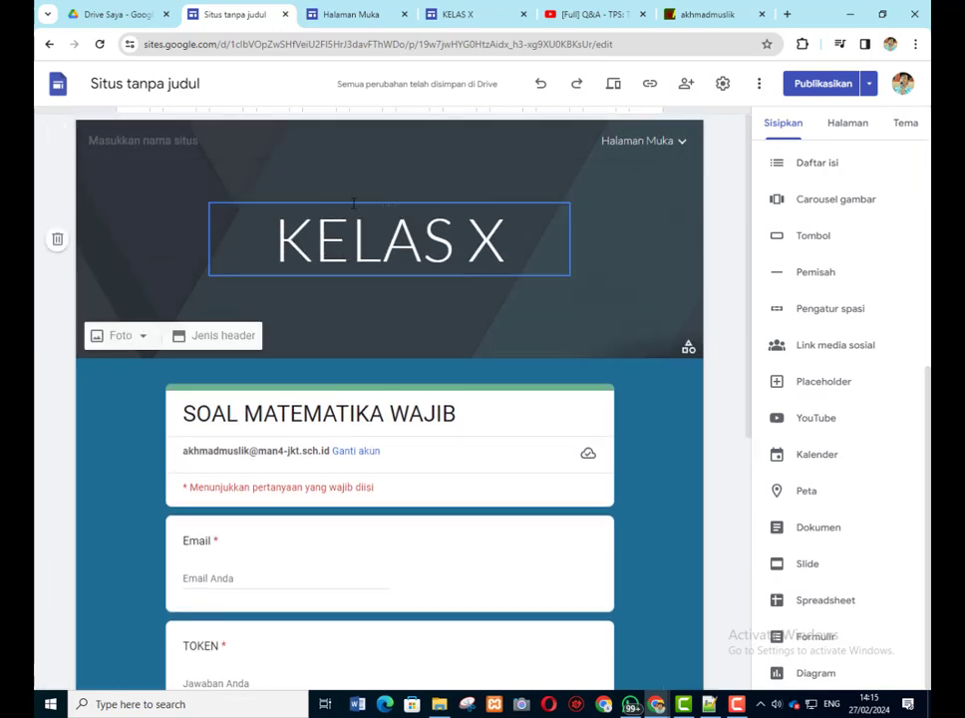
left_click(174, 139)
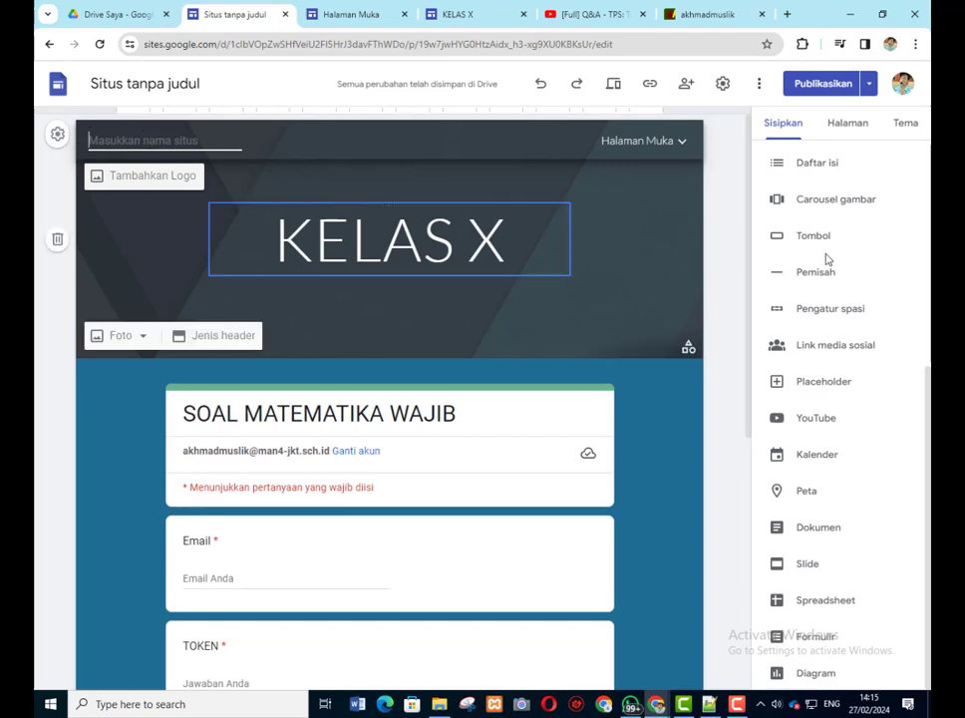
mouse_move(629, 156)
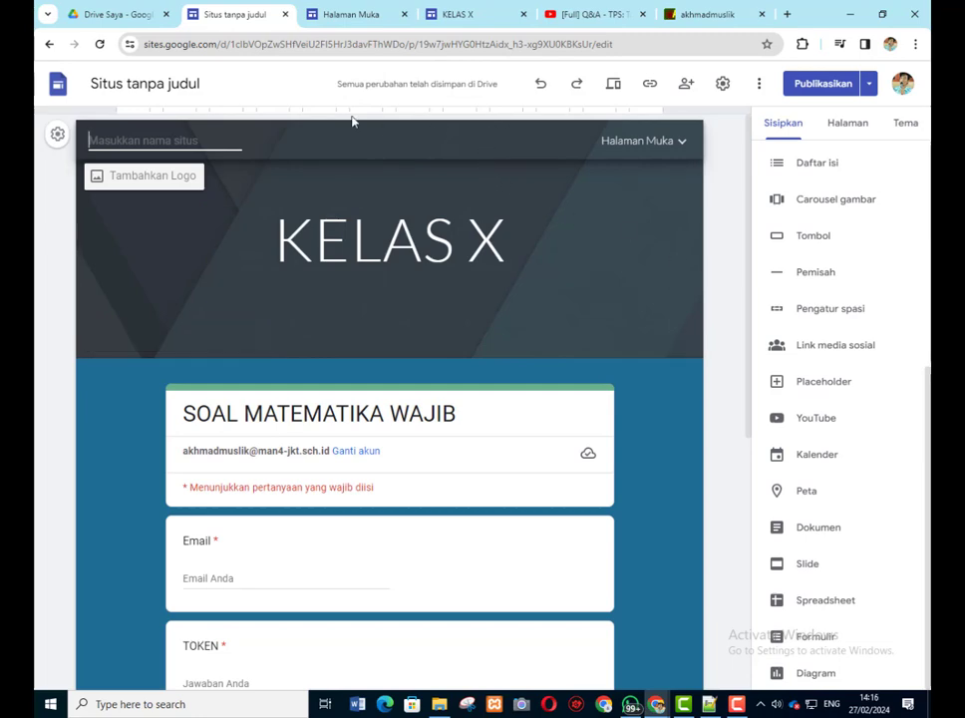
- Check the web address of the published LOGIN page
left_click(353, 12)
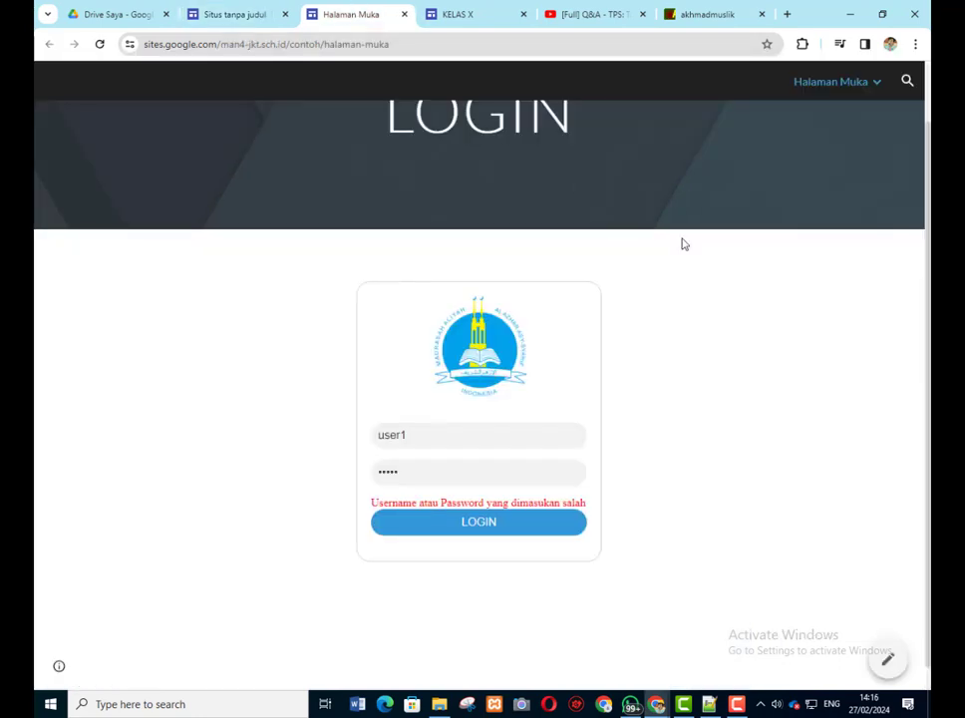
scroll(684, 245, "up", 1)
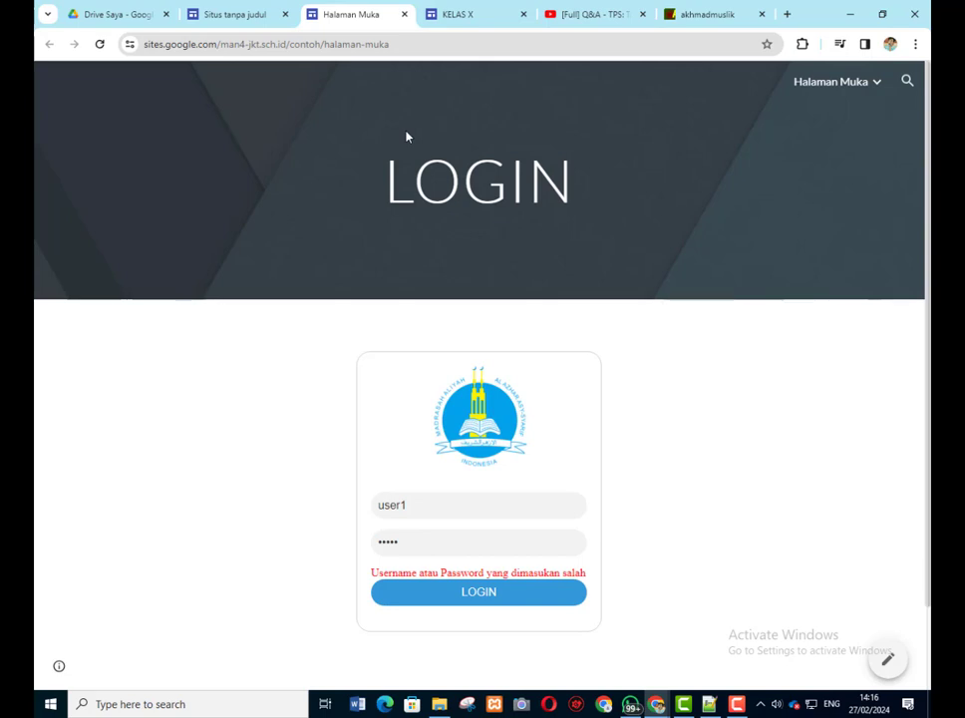
left_click(411, 41)
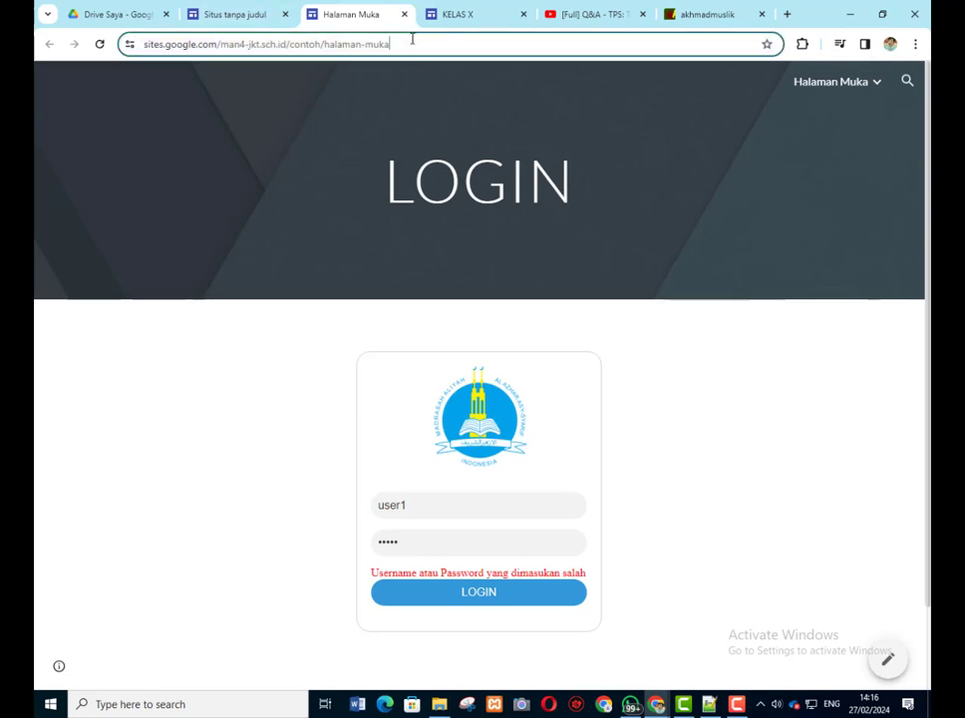
- Open the Halaman Muka page in the editor and view its published site link
left_click(215, 15)
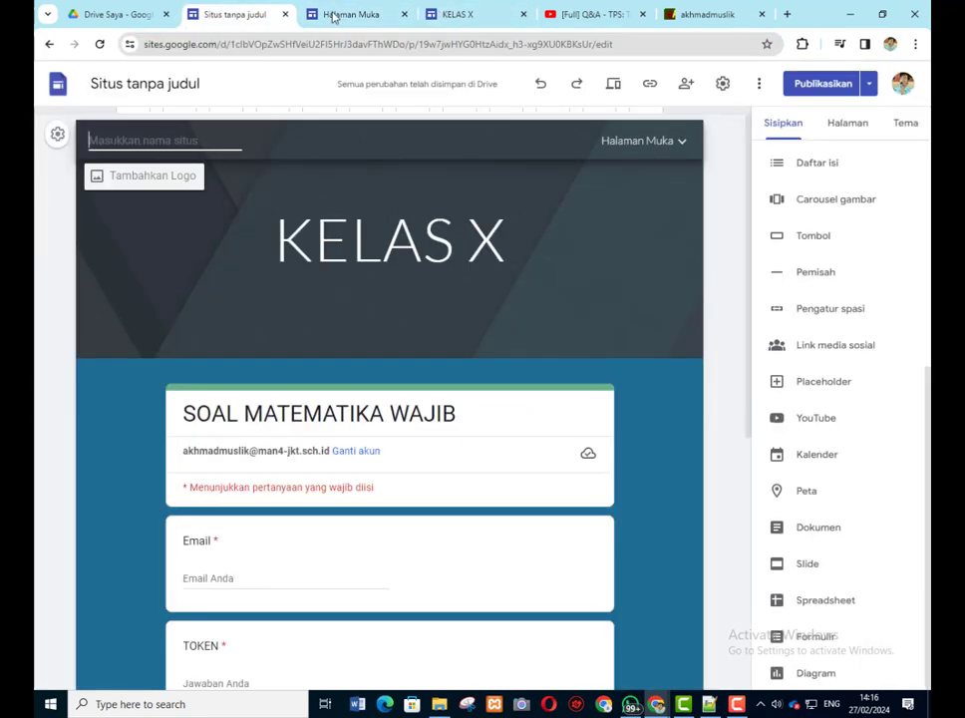
left_click(849, 126)
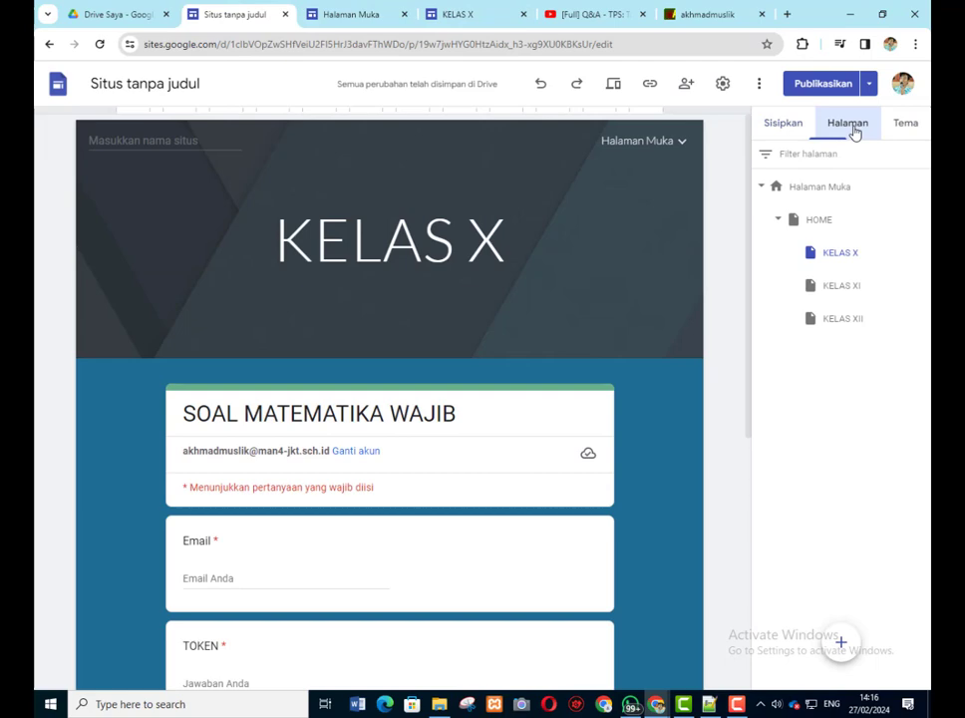
left_click(836, 187)
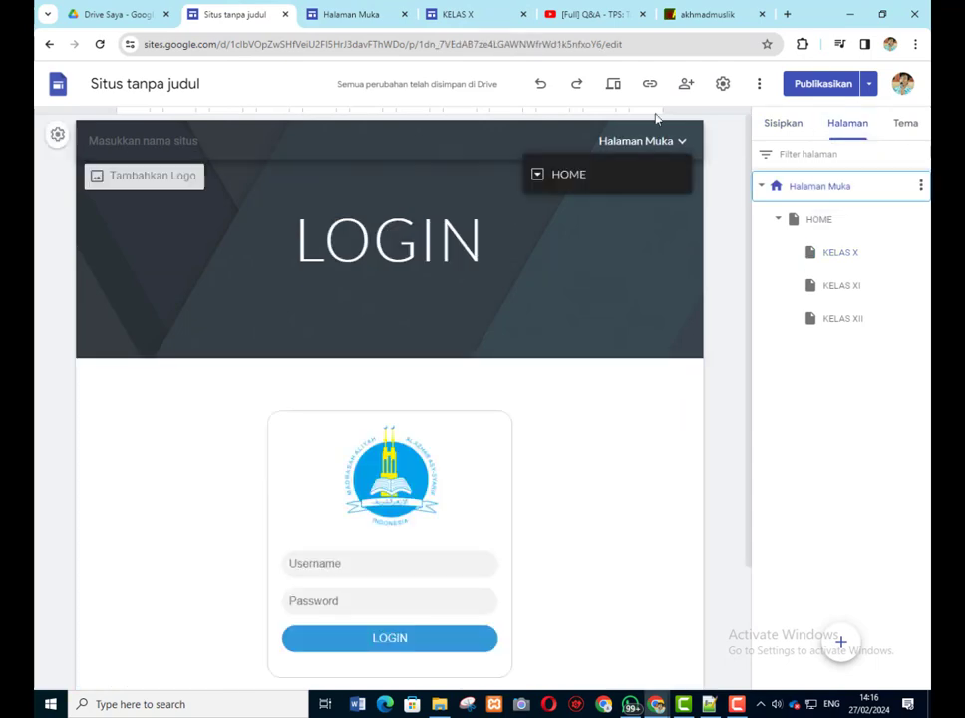
left_click(649, 82)
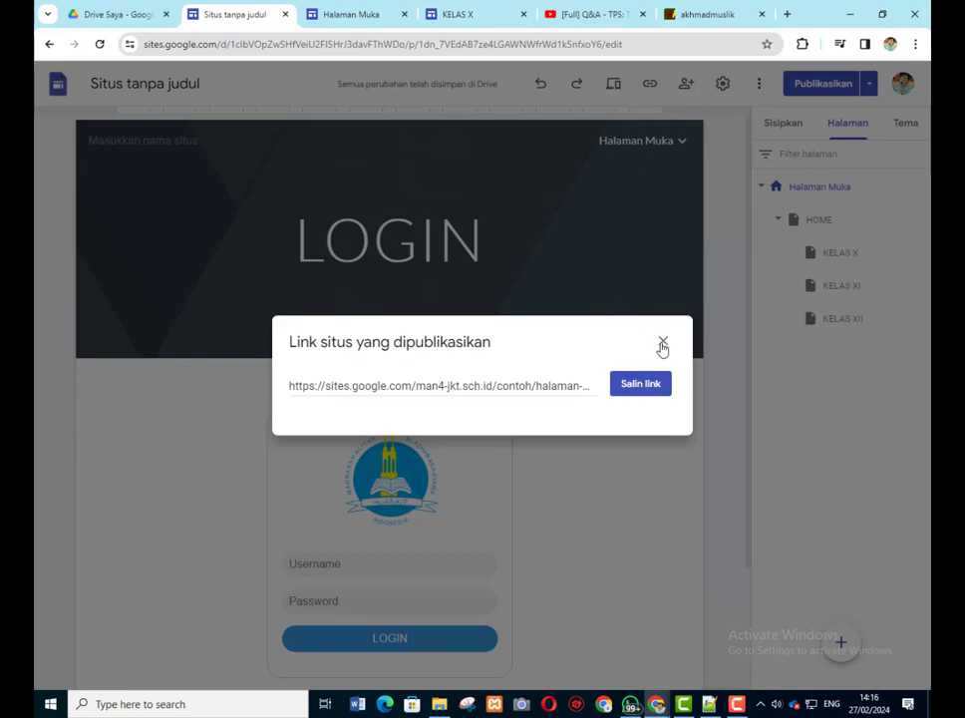
left_click(661, 345)
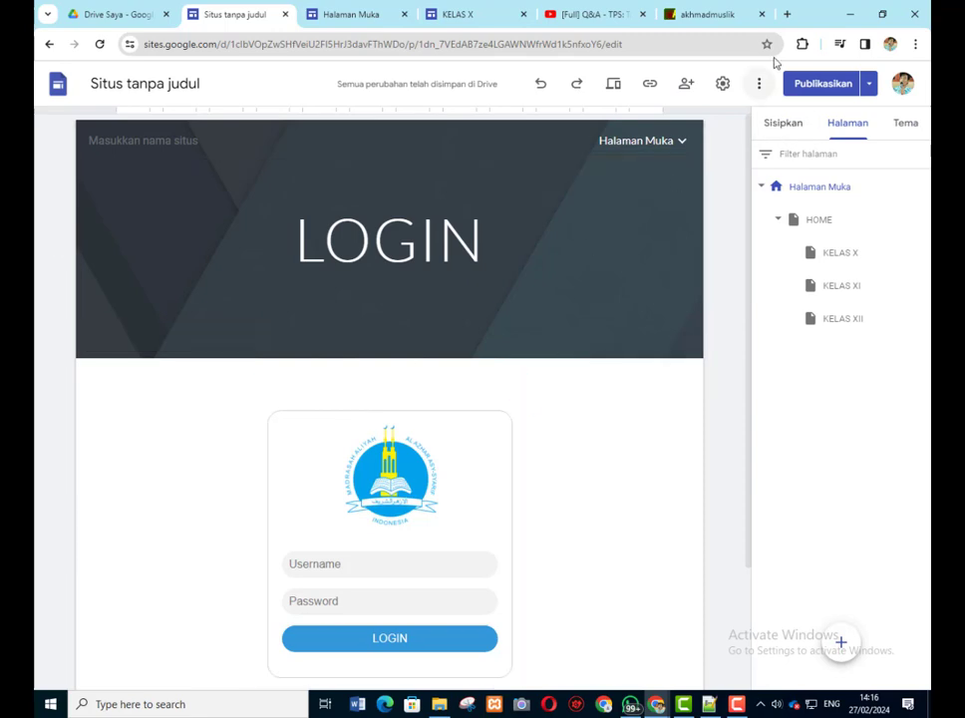
left_click(787, 15)
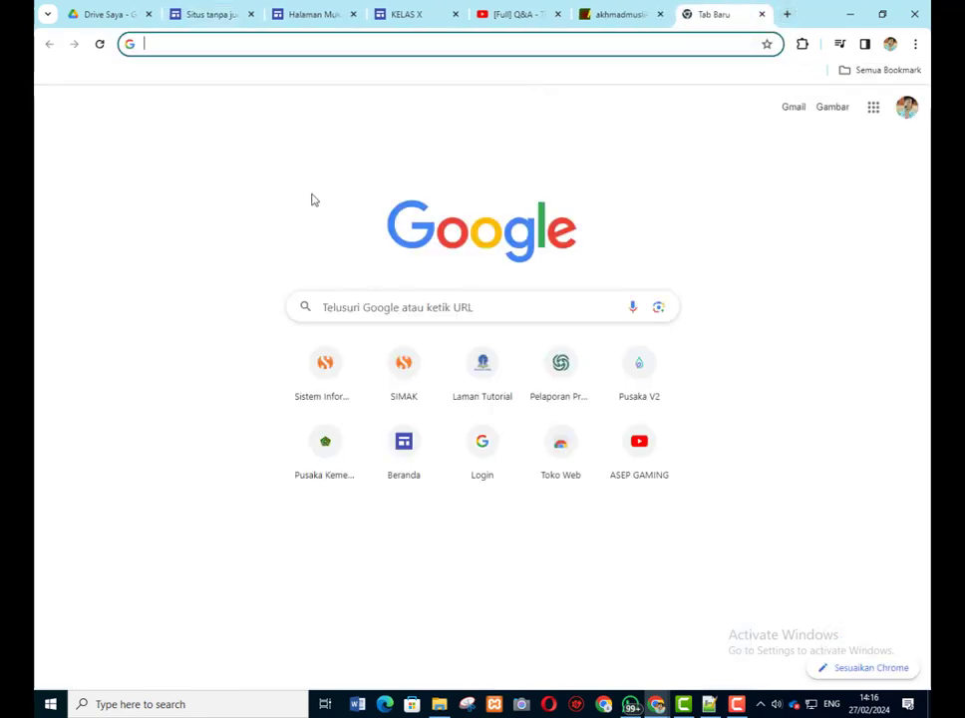
- Search Google for 'safe exam browser' and open its Outdated Releases page listing SEB 2.4.1
left_click(344, 302)
type("saf")
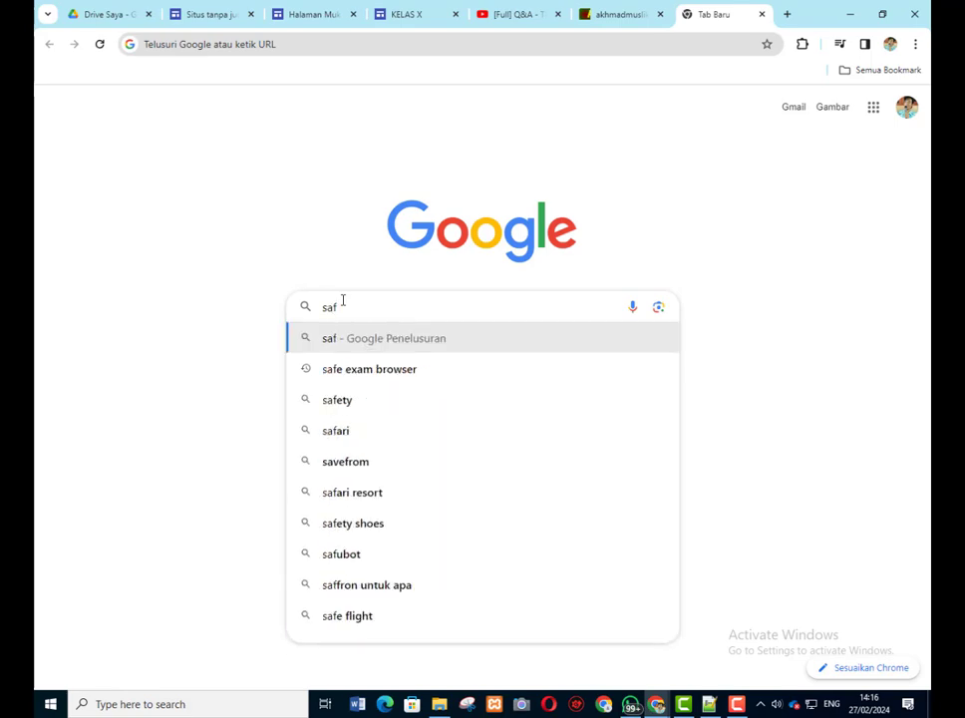
left_click(416, 373)
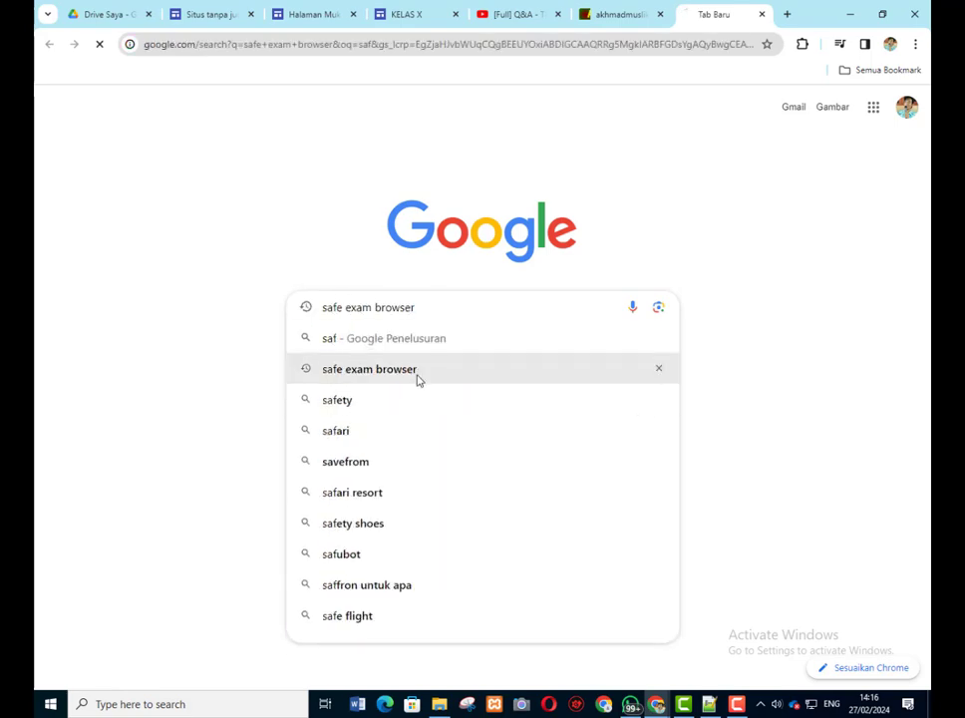
left_click(232, 279)
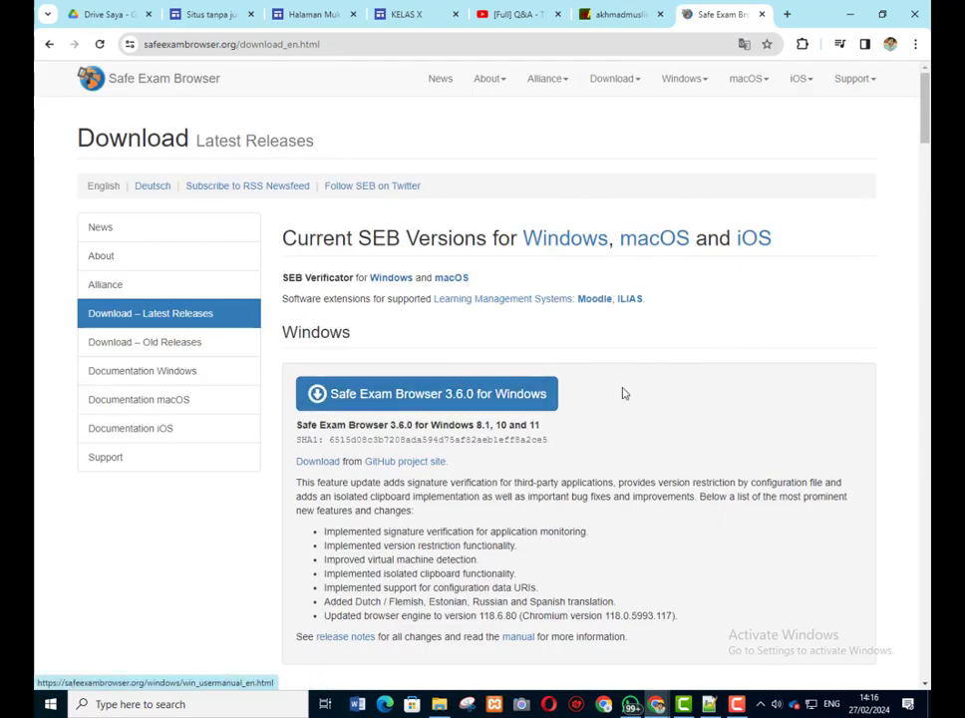
left_click(180, 344)
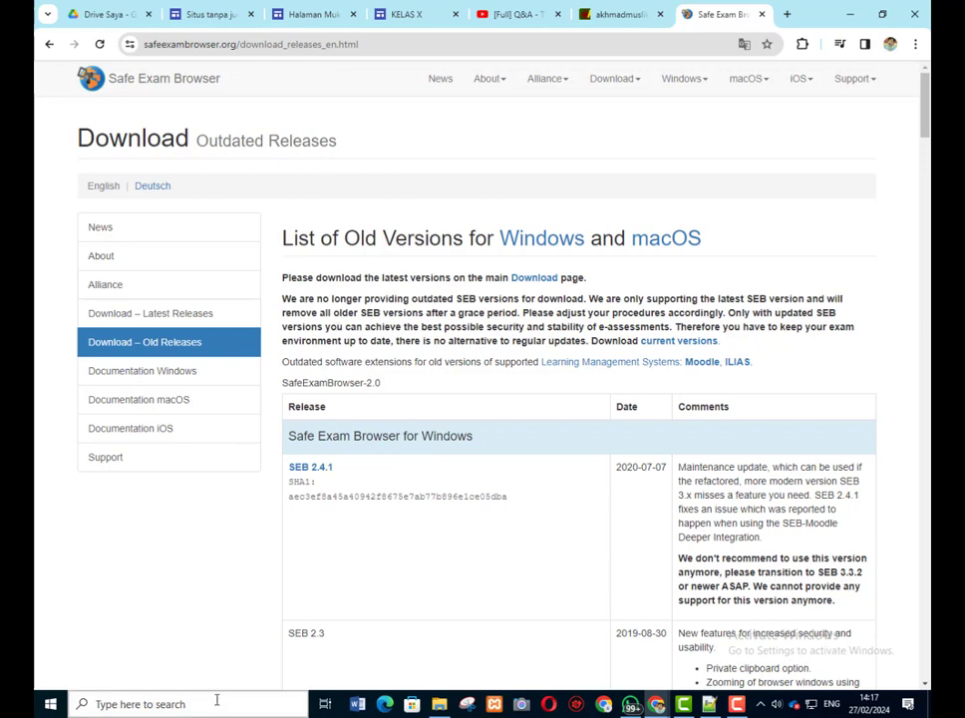
left_click(186, 706)
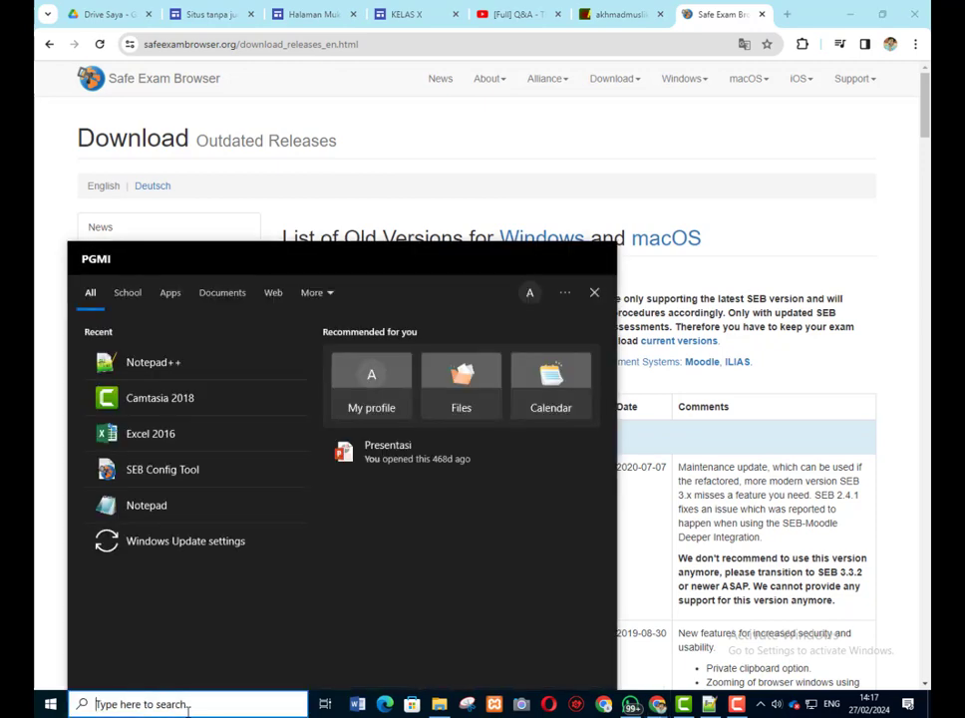
- Launch SEB Config Tool via a 'seb' Start search and unlock it with the administrator password
type("seb")
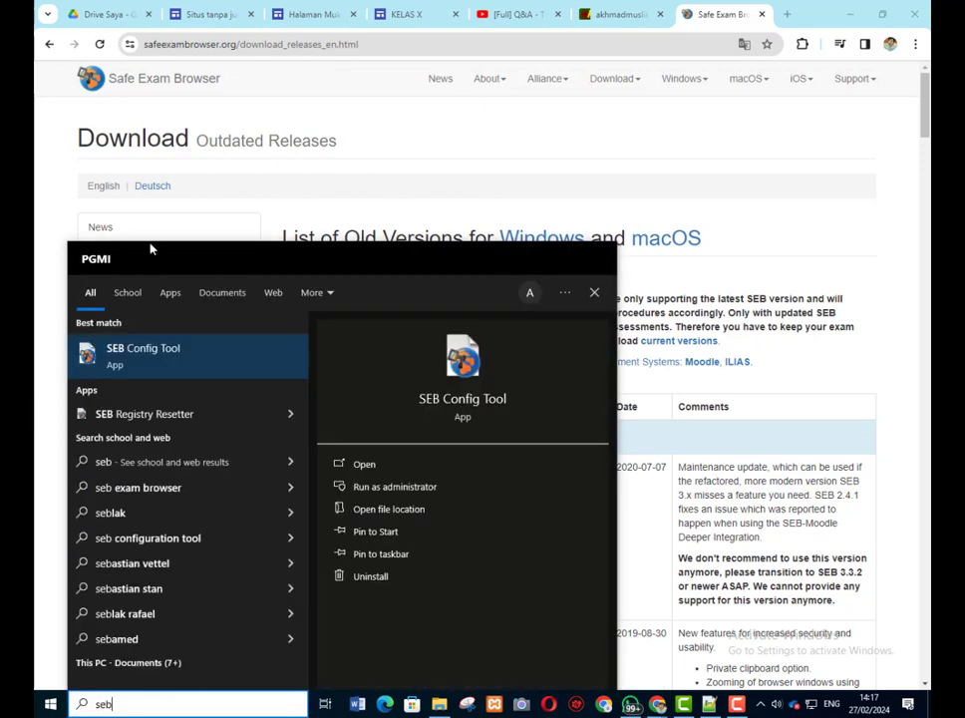
left_click(218, 351)
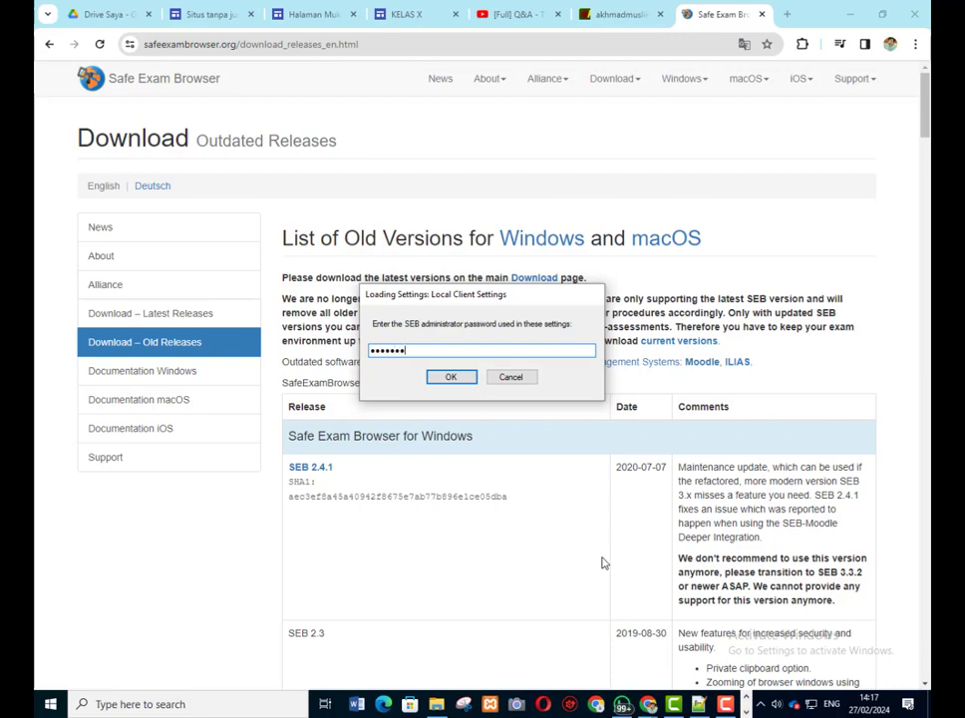
left_click(451, 377)
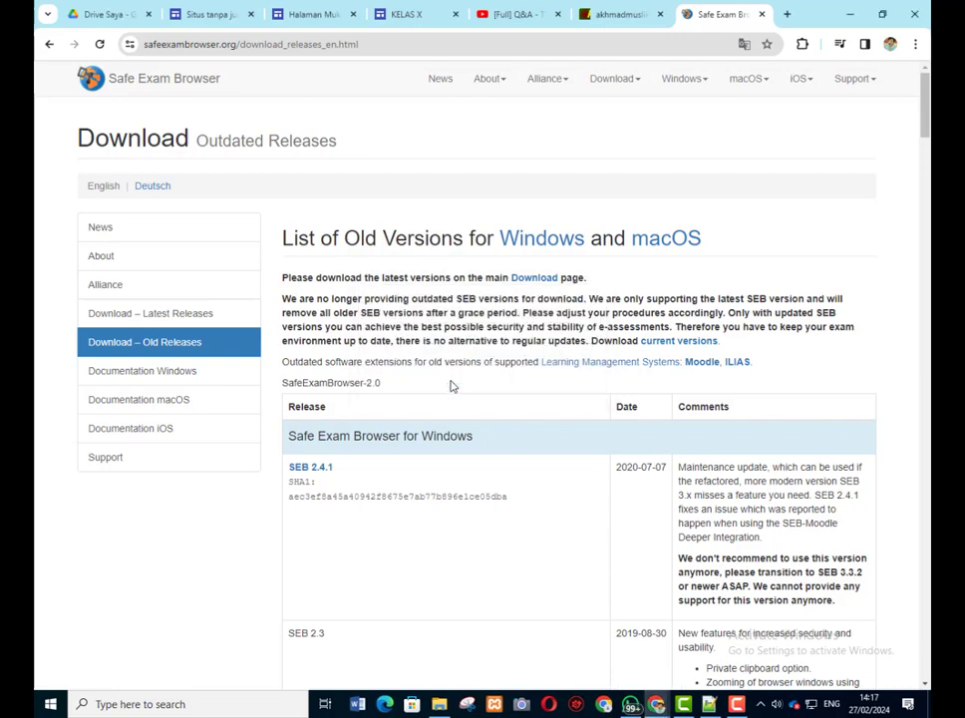
left_click(852, 15)
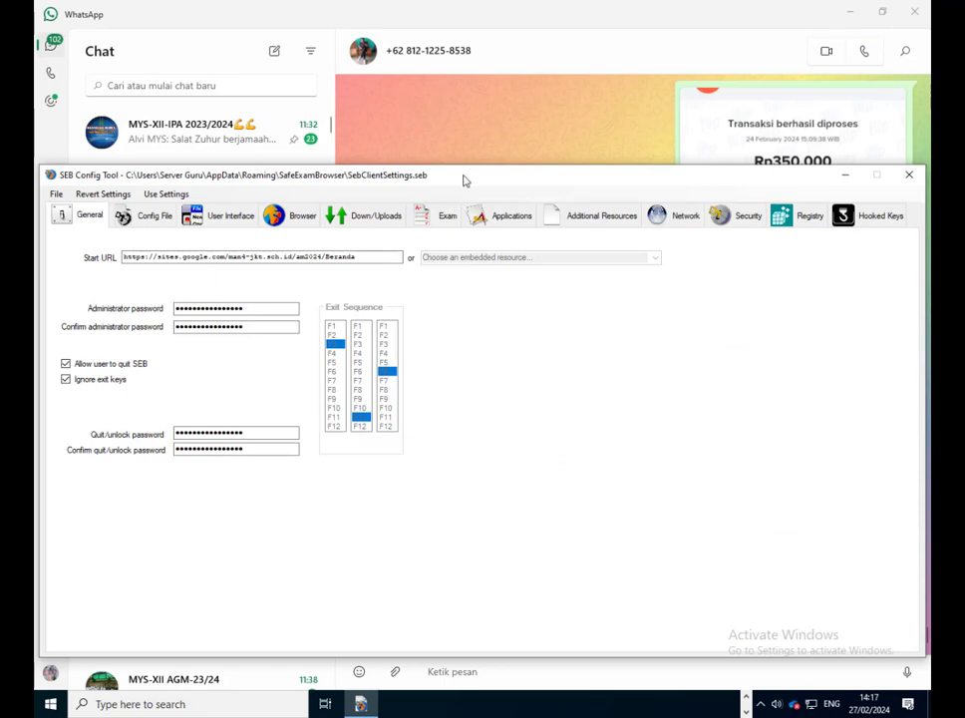
- Move the SEB Config Tool window up and glance at its Config File and General tabs
left_click_drag(463, 180, 465, 115)
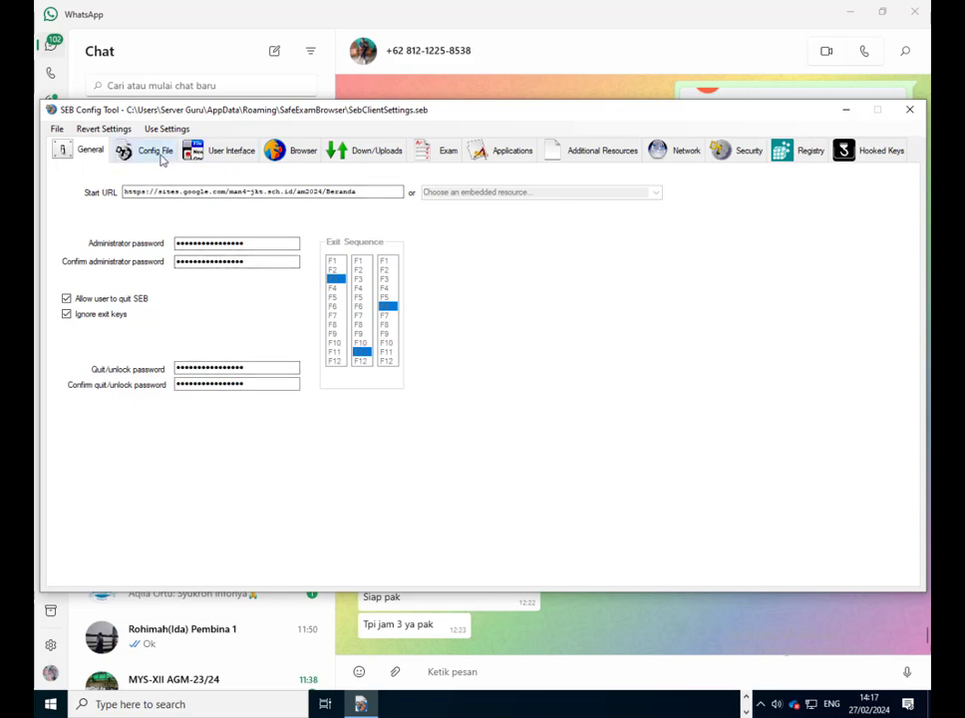
left_click(158, 155)
left_click(88, 150)
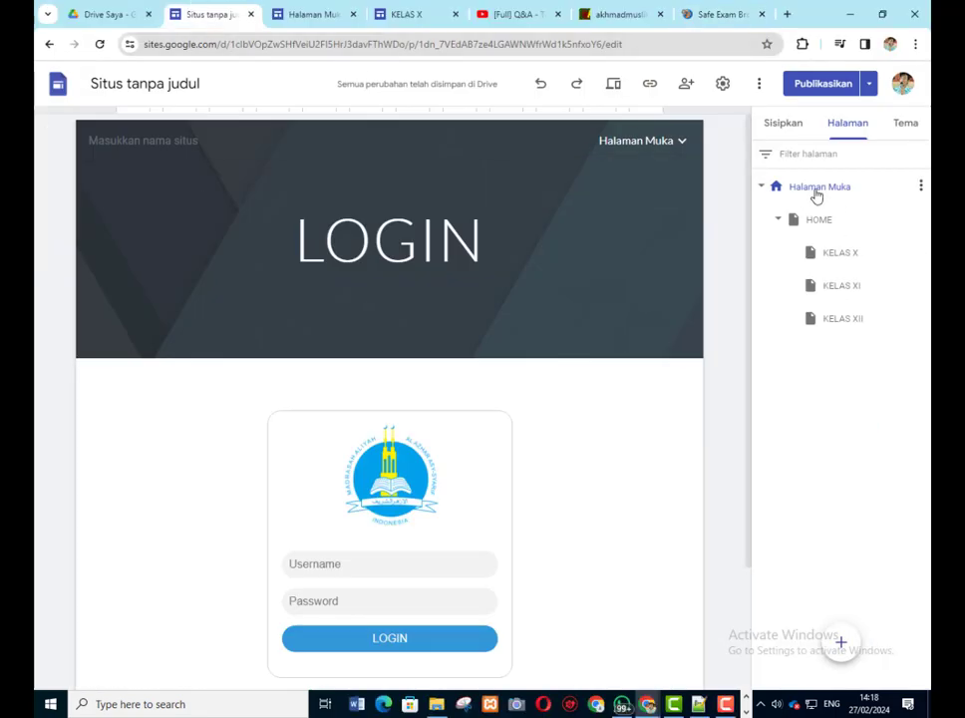
- Copy the published contoh site link from Google Sites and bring SEB Config Tool back
left_click(654, 88)
left_click(639, 387)
left_click(746, 712)
left_click(364, 708)
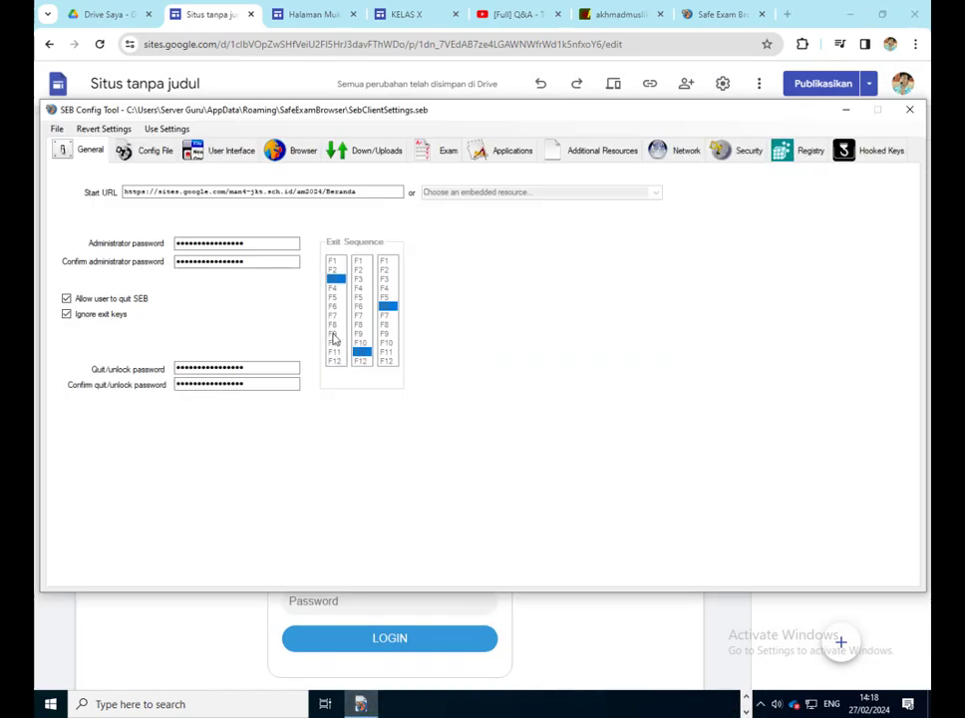
left_click_drag(392, 192, 117, 198)
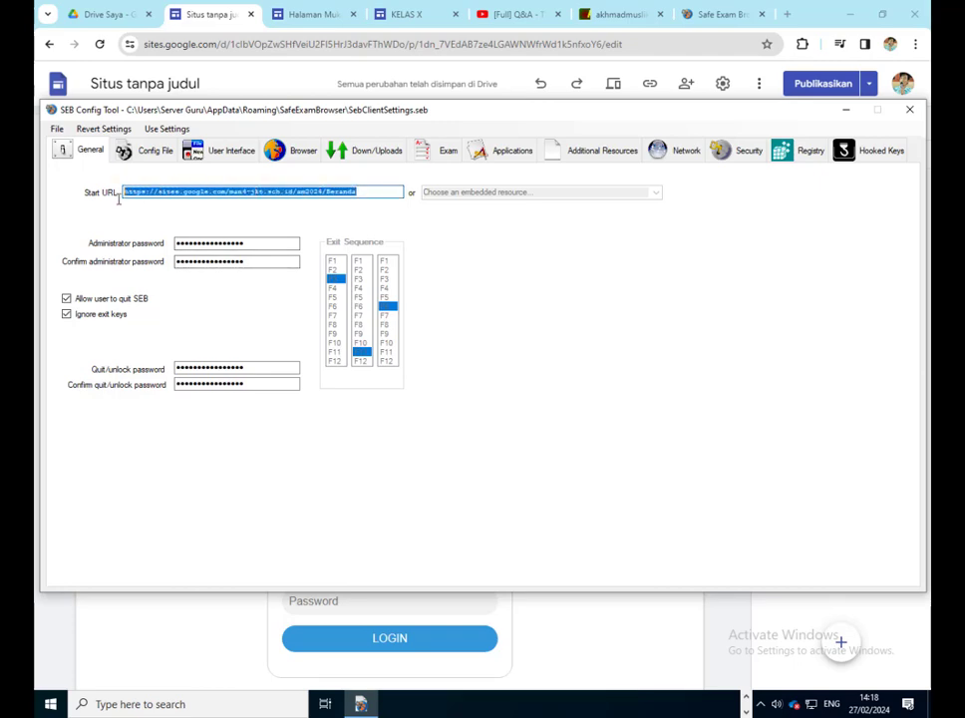
type("https://sites.google.com/man4-jkt.sch.id/contoh/halaman-muka")
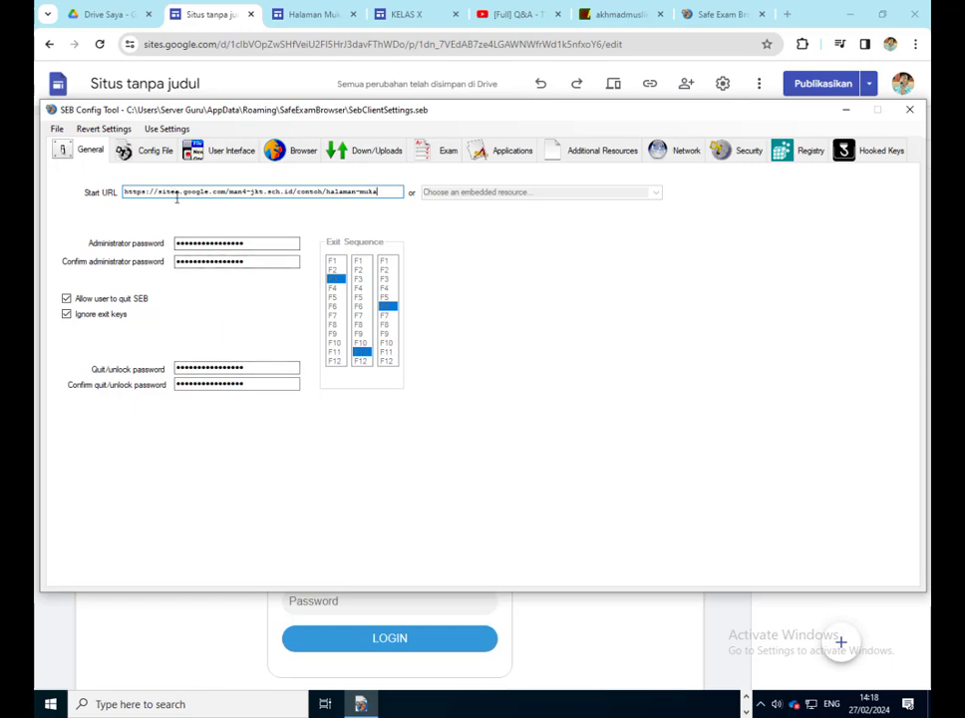
left_click(144, 157)
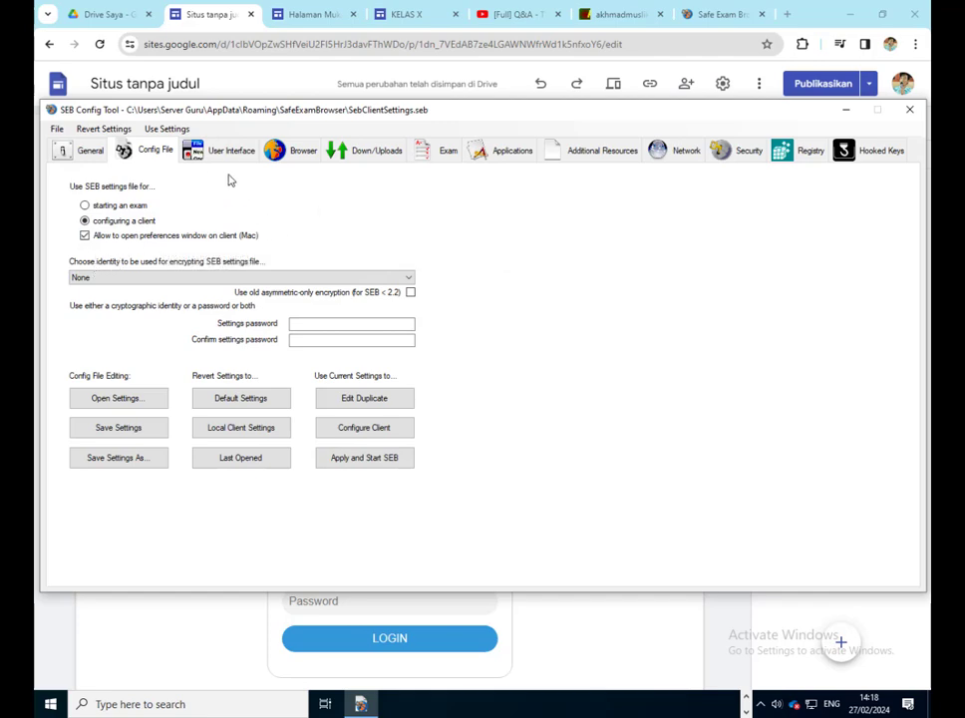
- Review the Browser, Exam, Applications, Additional Resources and Security settings pages
left_click(223, 152)
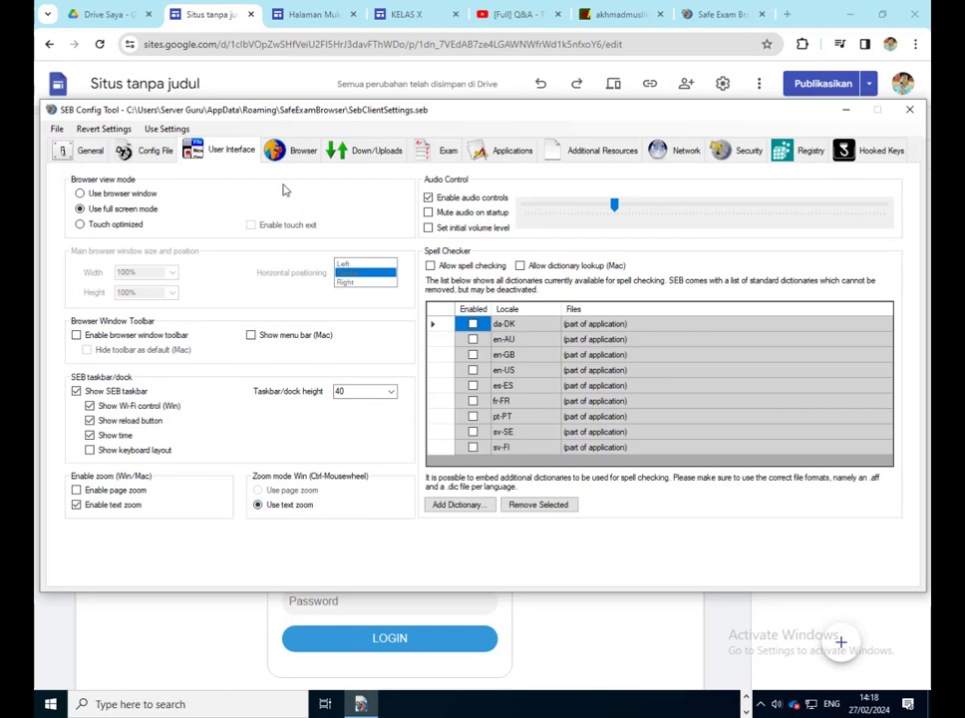
left_click(291, 152)
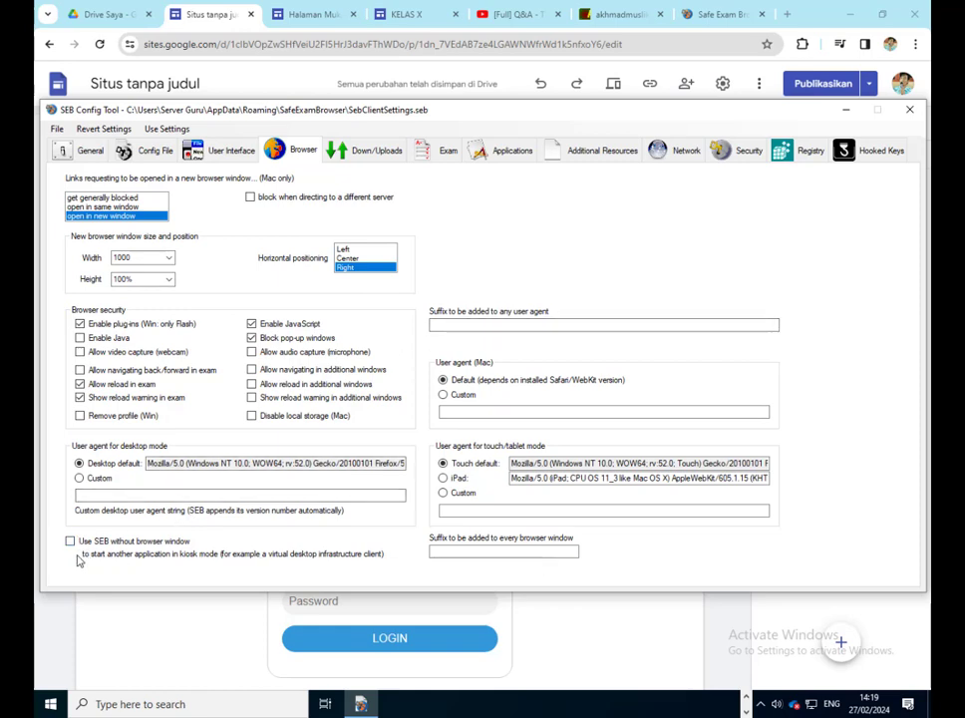
left_click(453, 155)
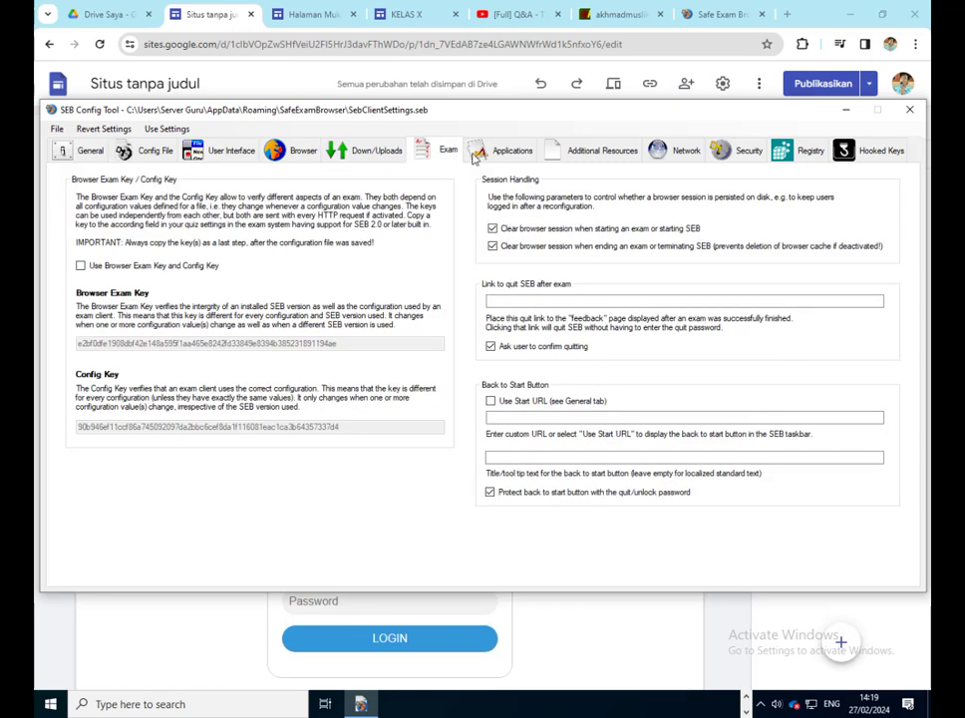
left_click(510, 152)
left_click(603, 153)
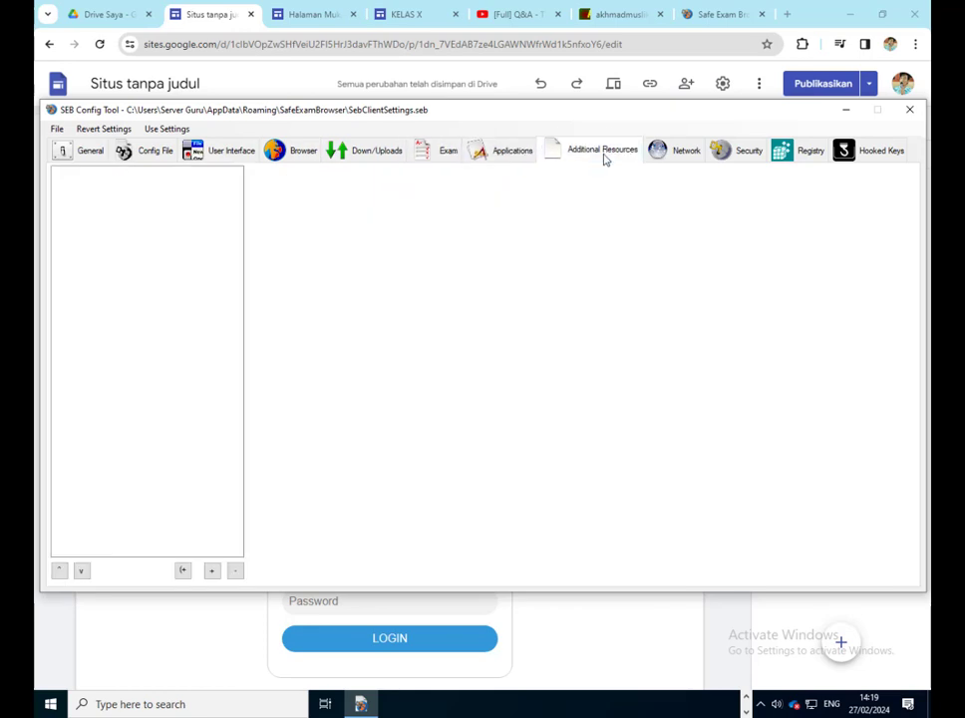
left_click(733, 150)
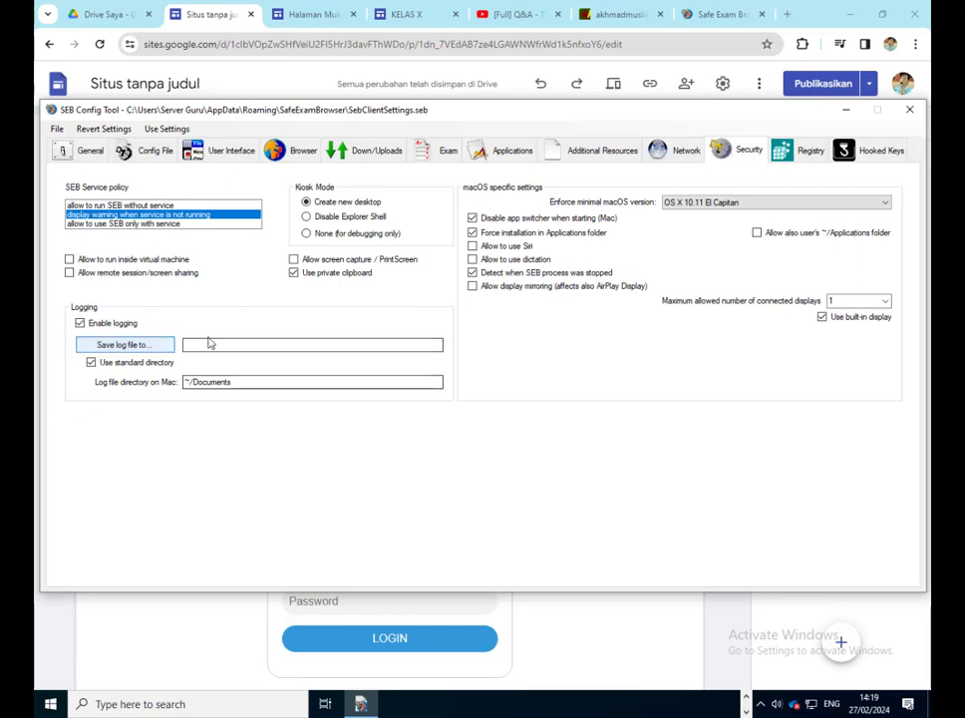
- Return to the Config File settings and close SEB Config Tool without saving
left_click(153, 152)
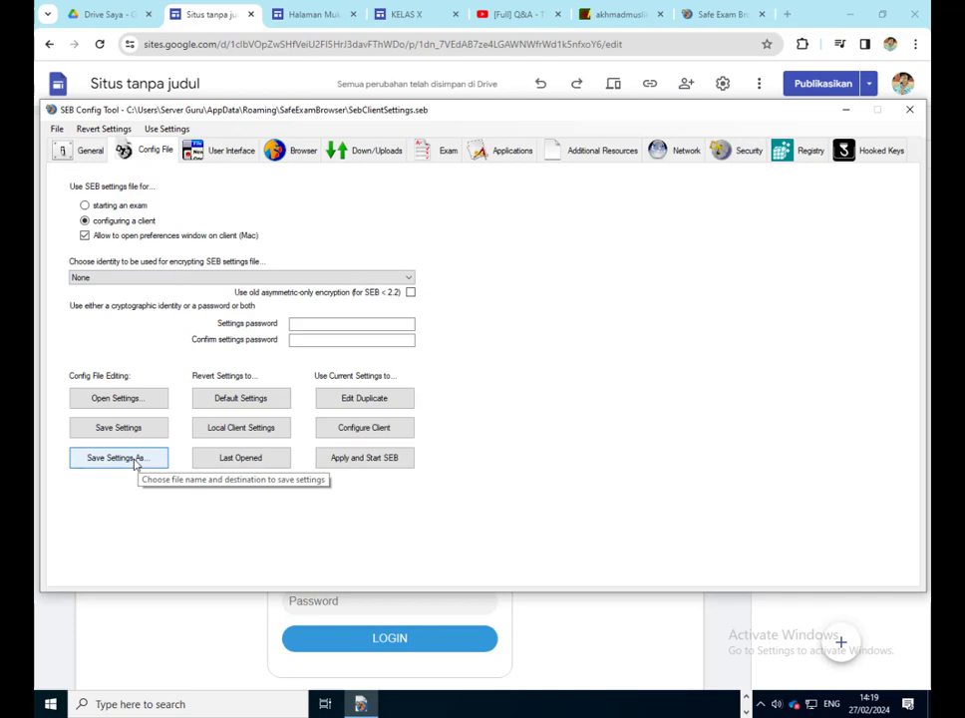
left_click(910, 113)
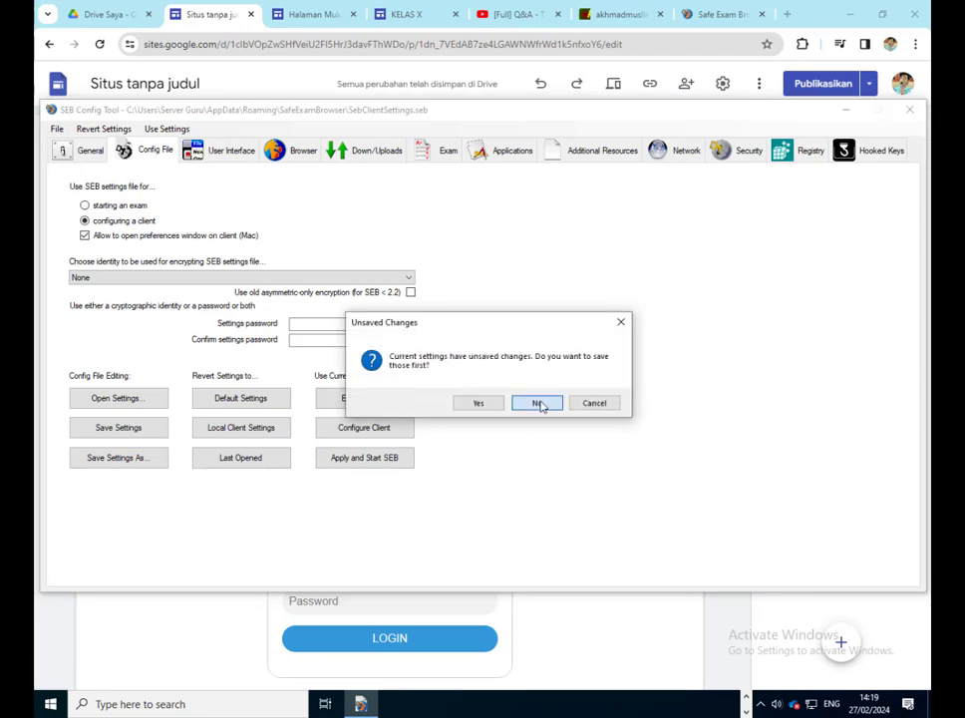
left_click(538, 403)
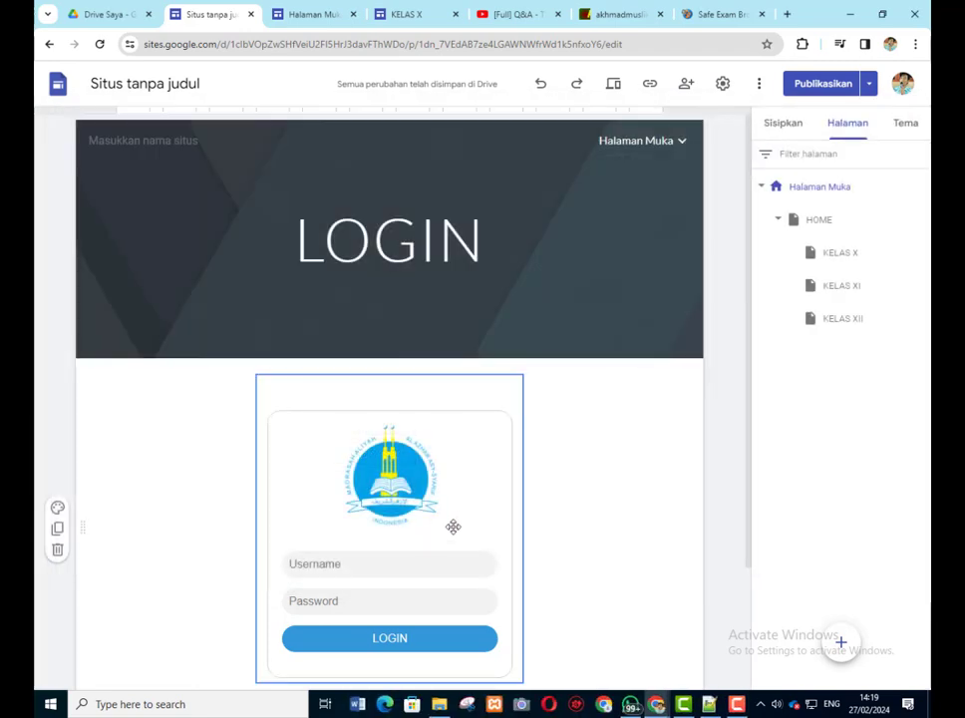
- Show the Downloads folder holding am2024_windows_ver1 after rechecking the SEB download page
left_click(439, 704)
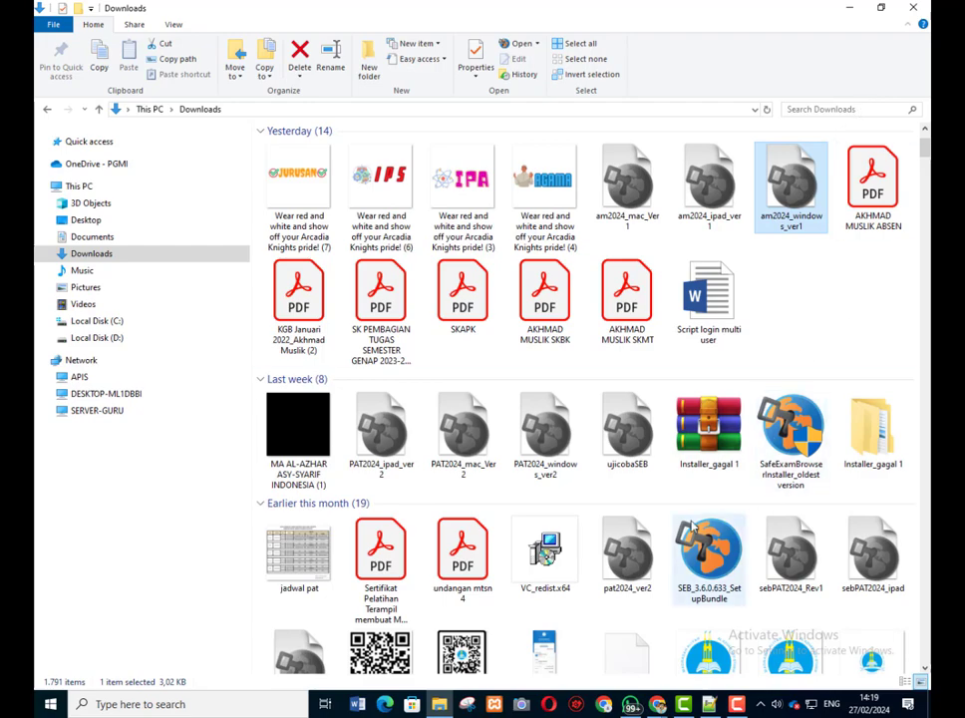
mouse_move(658, 702)
left_click(578, 618)
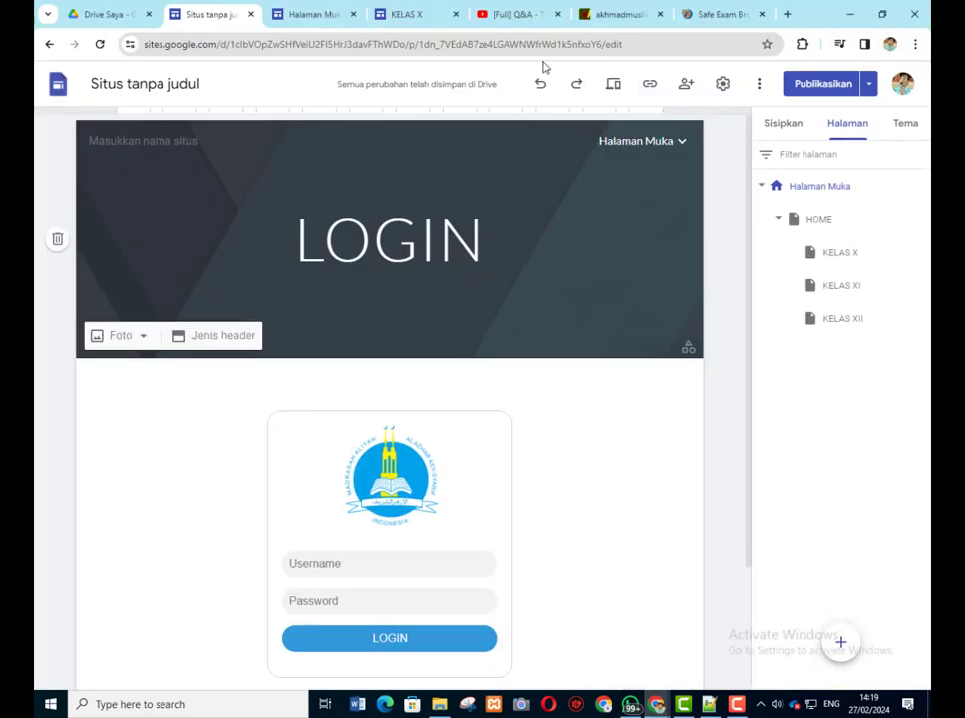
left_click(707, 10)
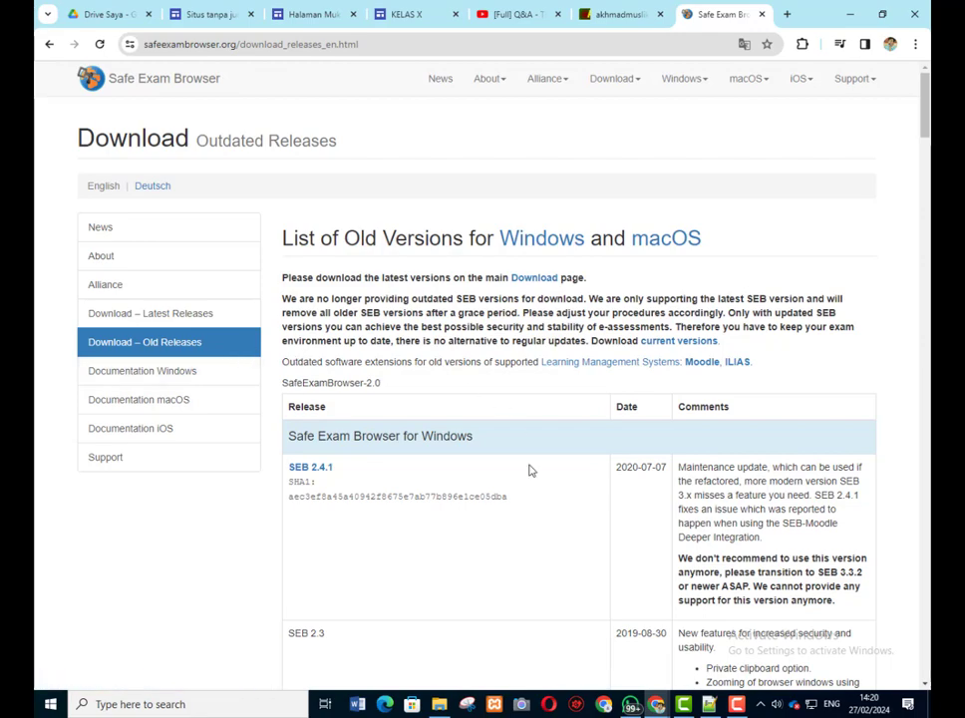
left_click(439, 704)
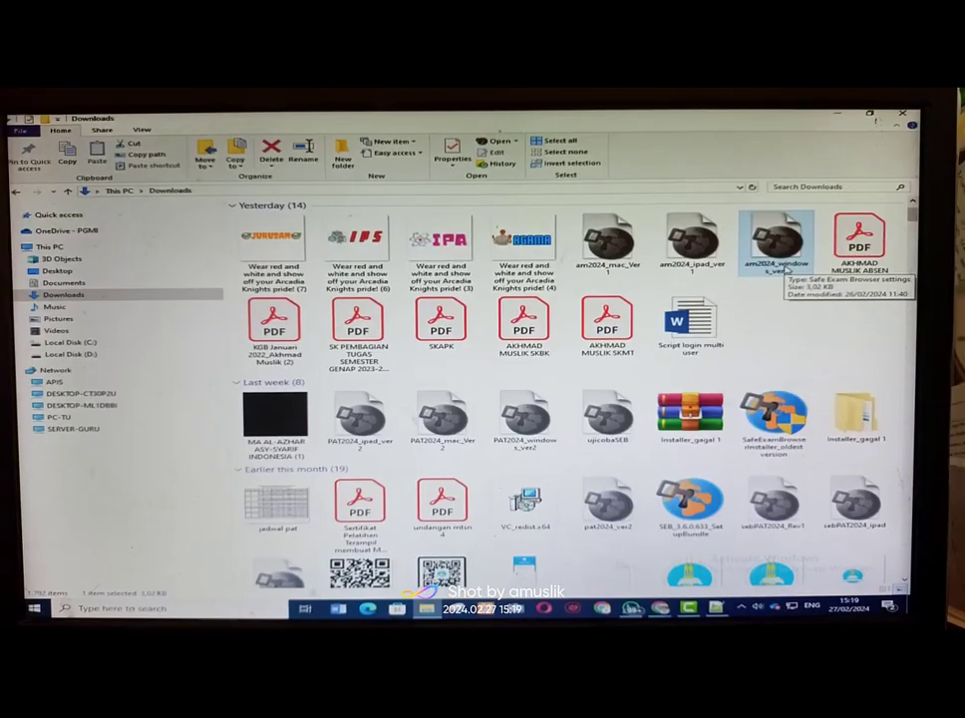
- Launch am2024_windows_ver1 without quitting SEB, sign in with the username and password, then maximize the window
double_click(810, 261)
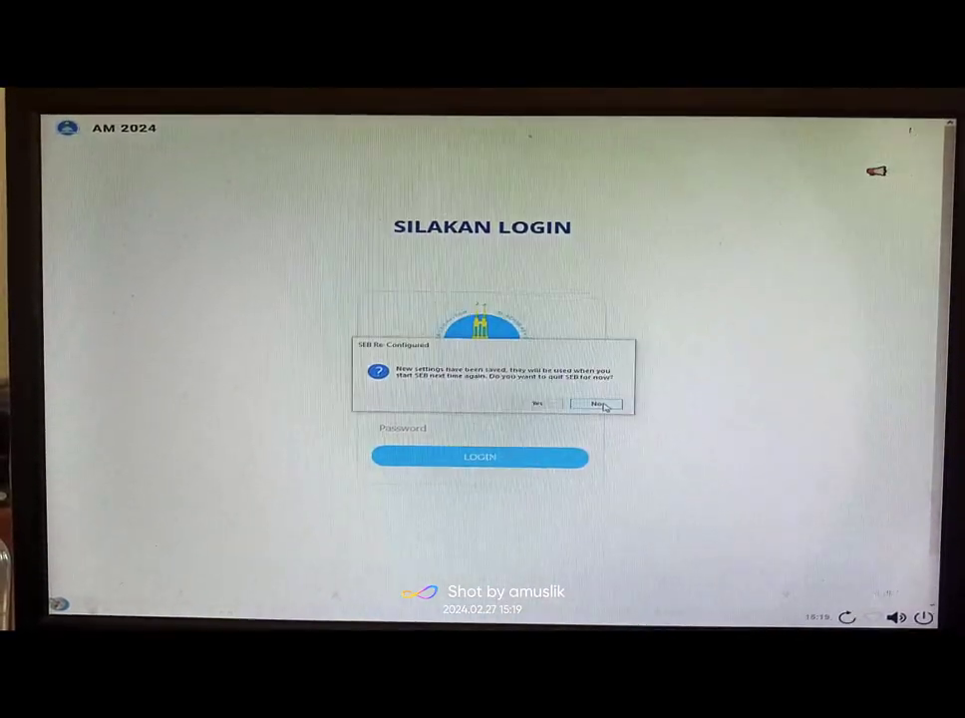
left_click(604, 406)
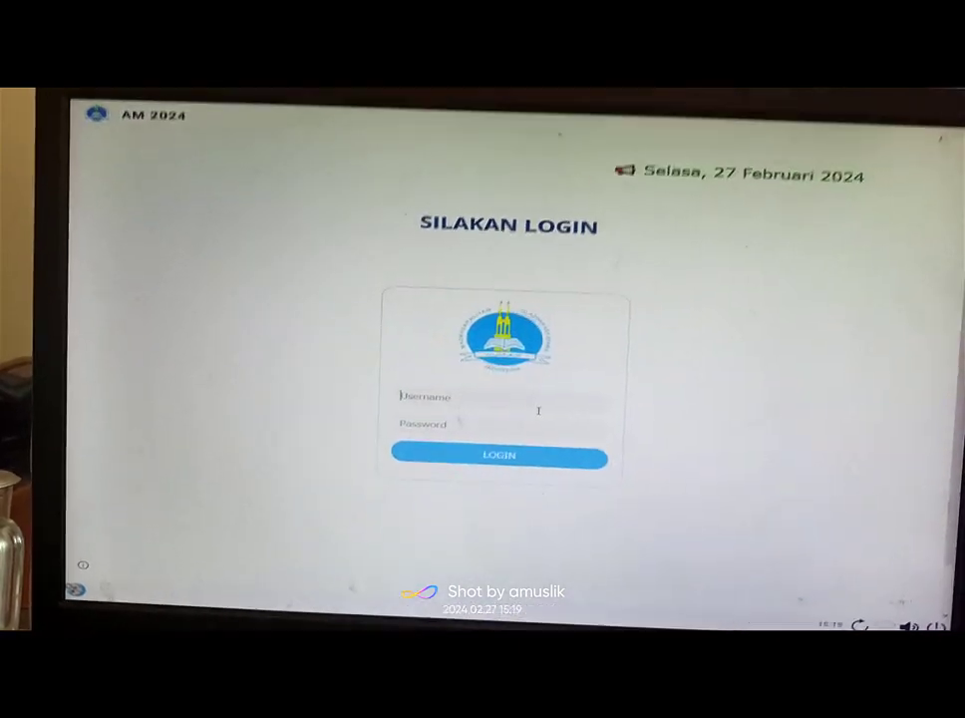
type("u")
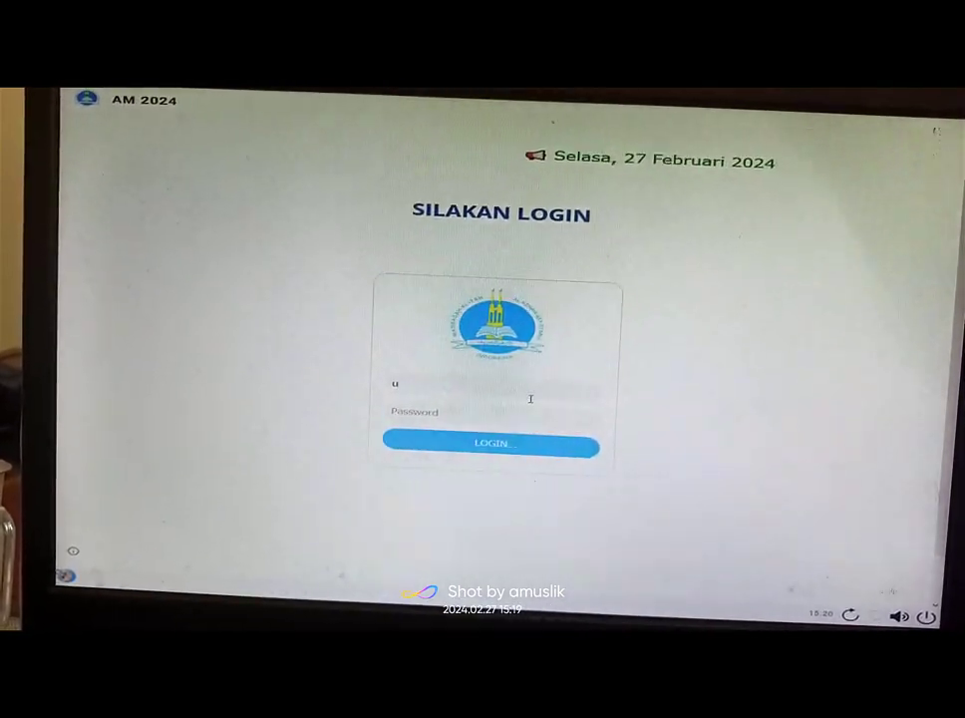
type("ser")
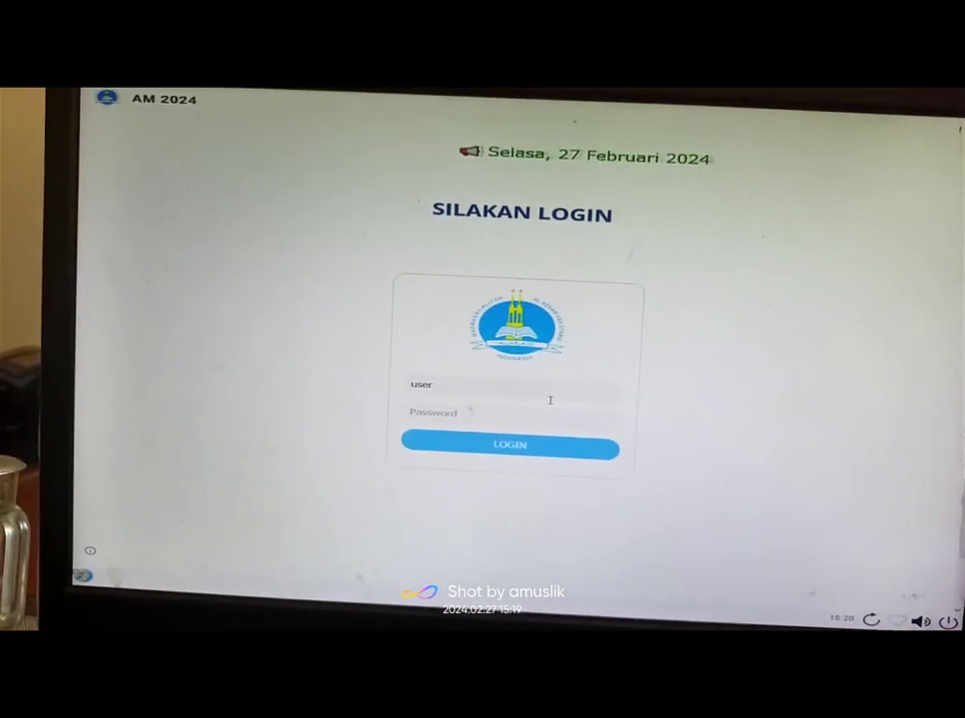
type("1")
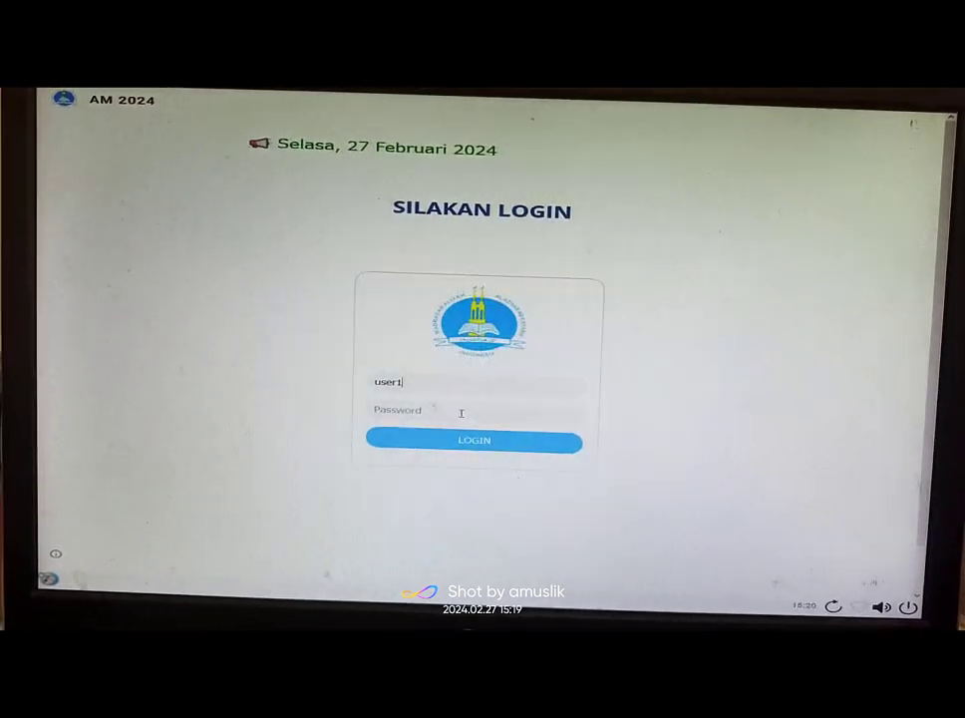
left_click(458, 415)
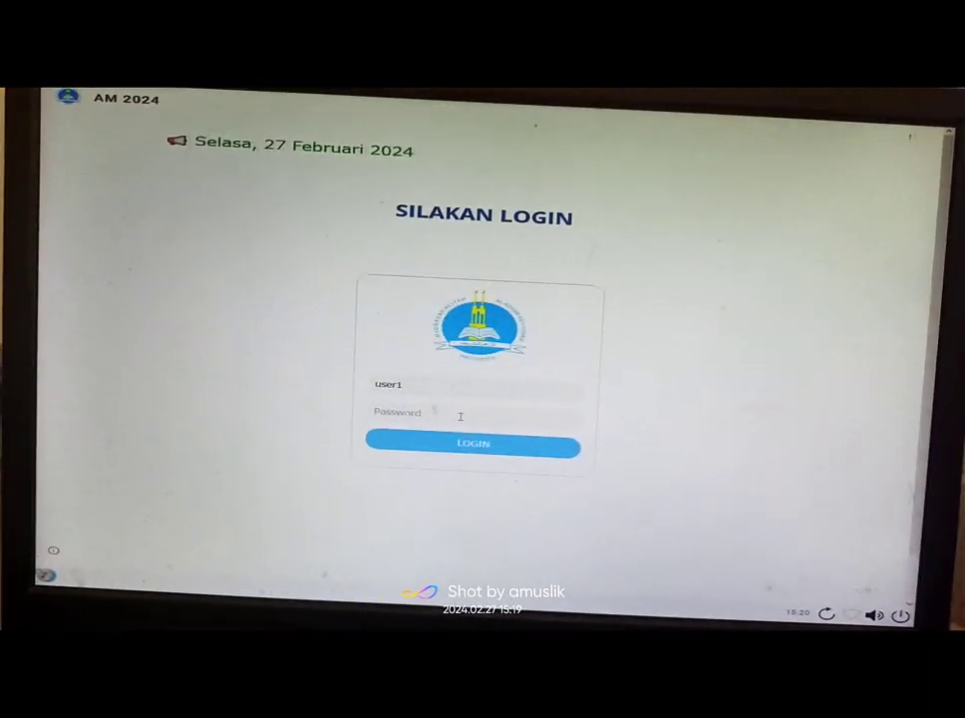
type("1")
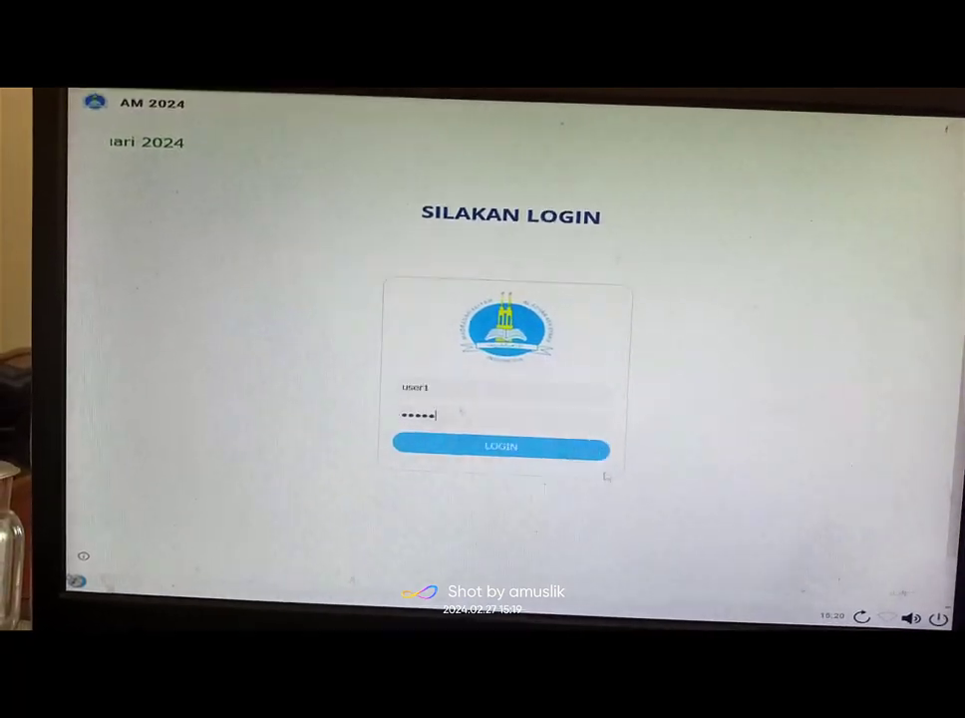
left_click(564, 458)
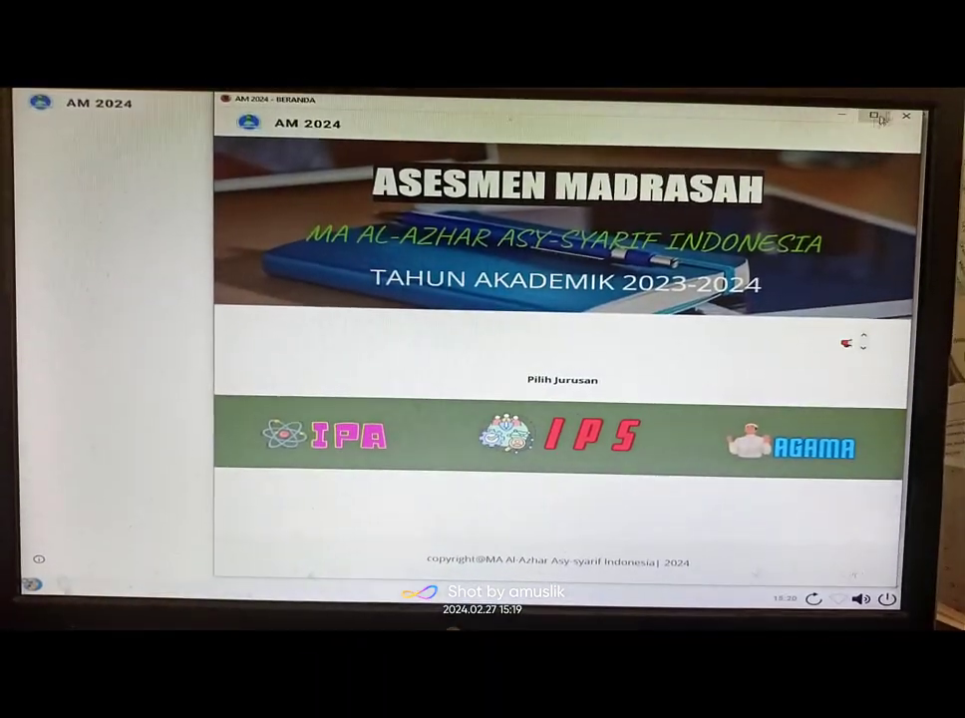
left_click(878, 119)
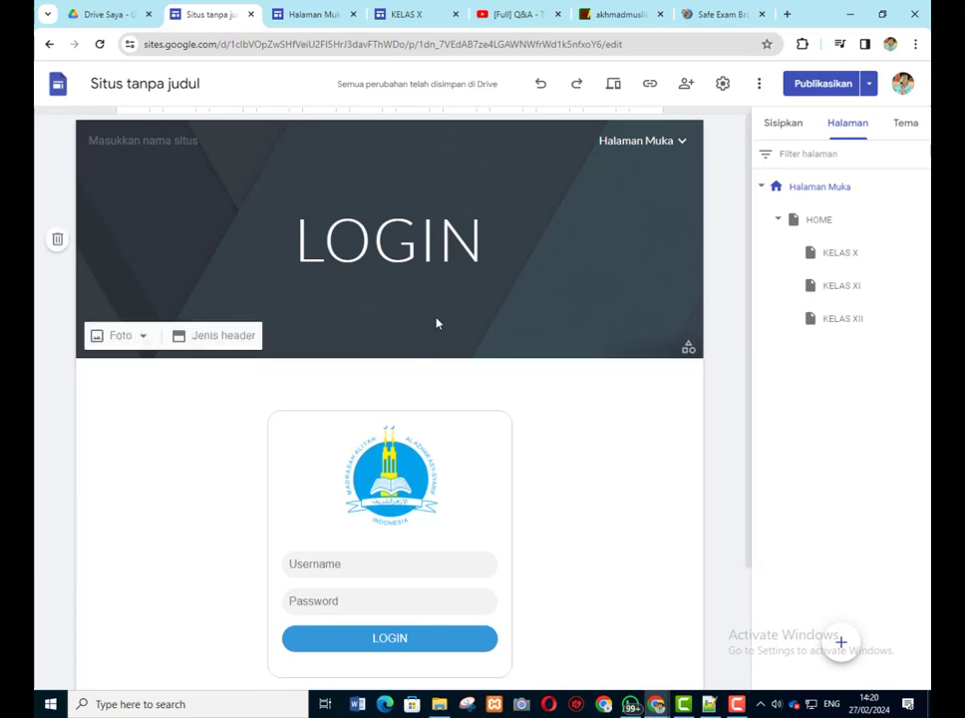
- Open the KELAS X page, select its embedded SOAL MATEMATIKA WAJIB form, then return to Downloads
left_click(843, 252)
scroll(484, 444, "down", 2)
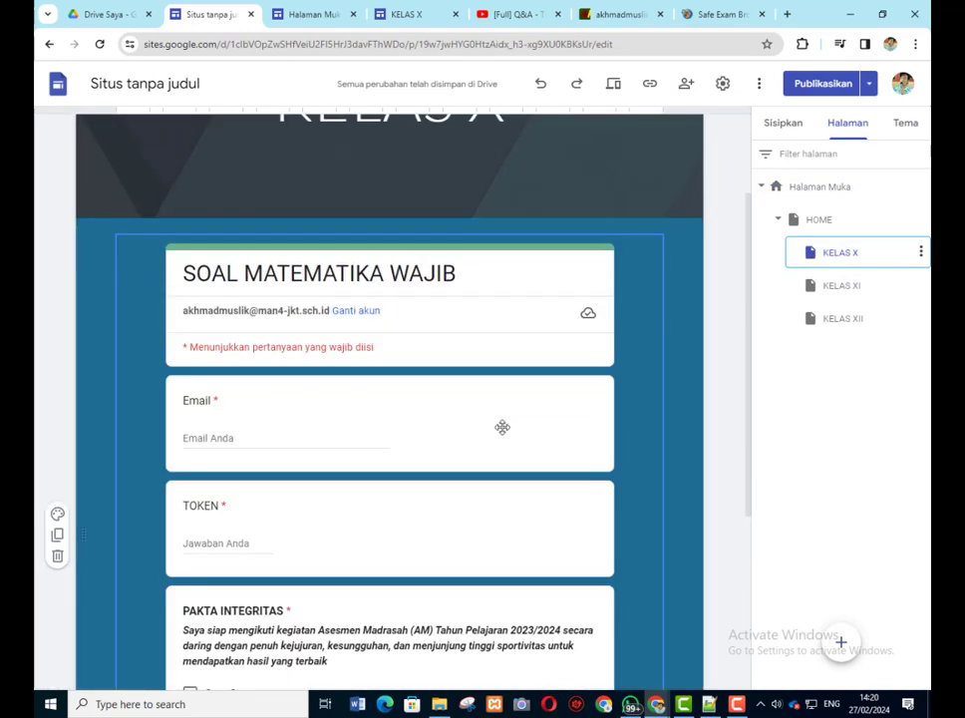
left_click(386, 456)
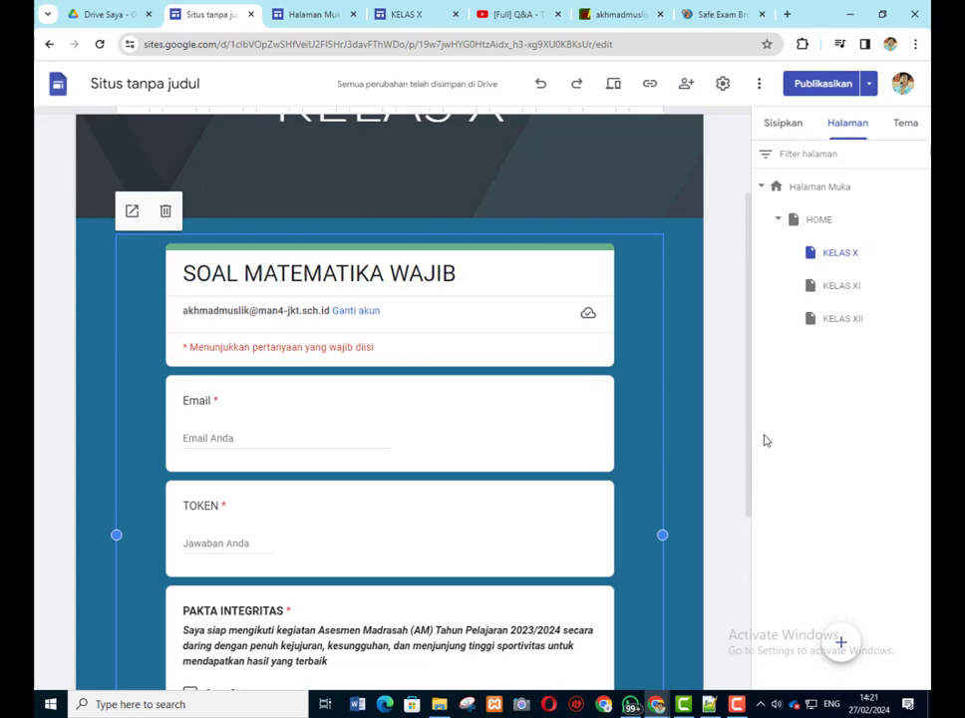
key("alt+Tab")
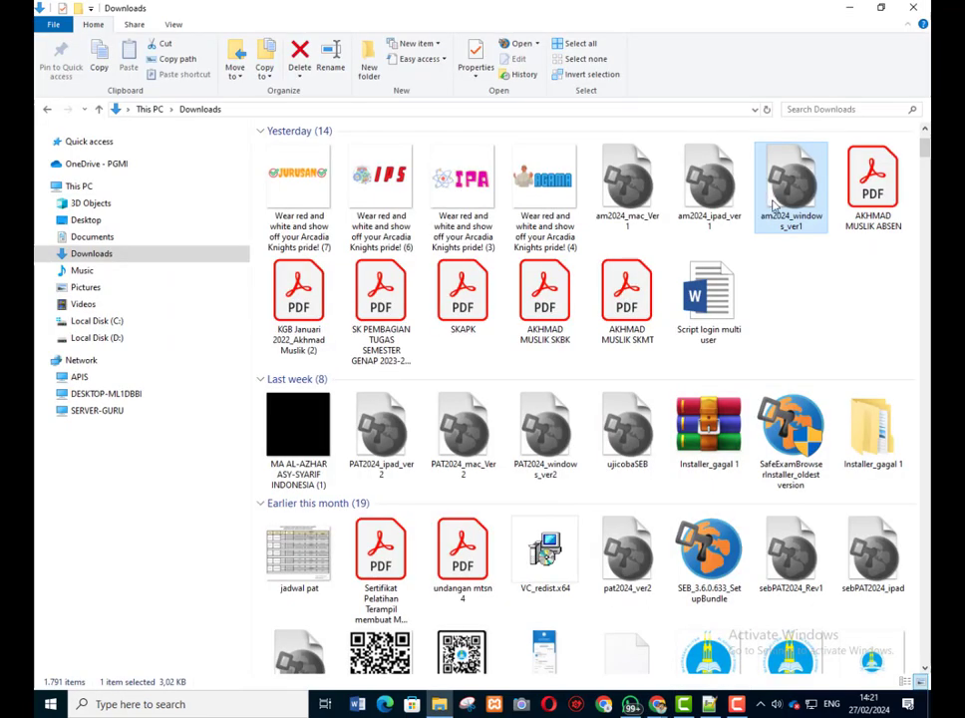